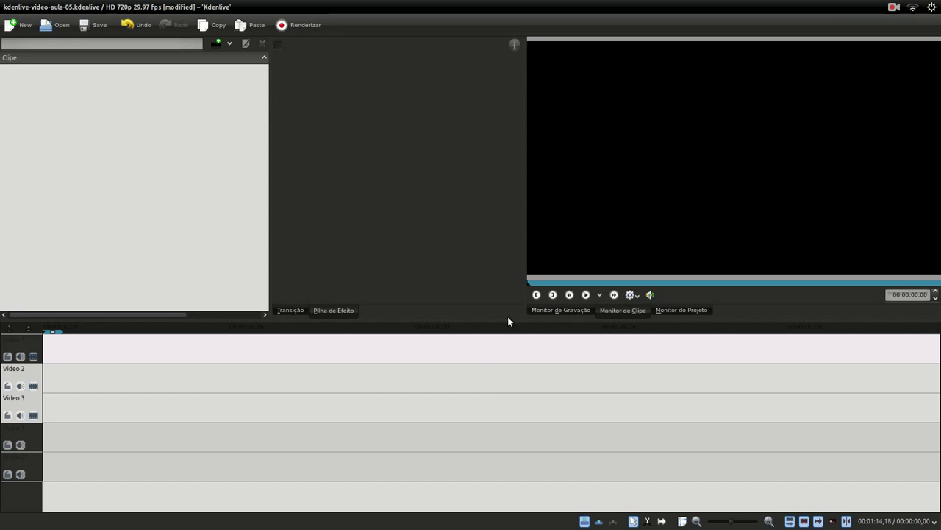
# Switch to the file manager and import the bicycle ride MP4 from the Video-Aula-Ediçao-de-video-Kdenlive-05 folder into the project's clip list.
pyautogui.moveTo(3, 157)
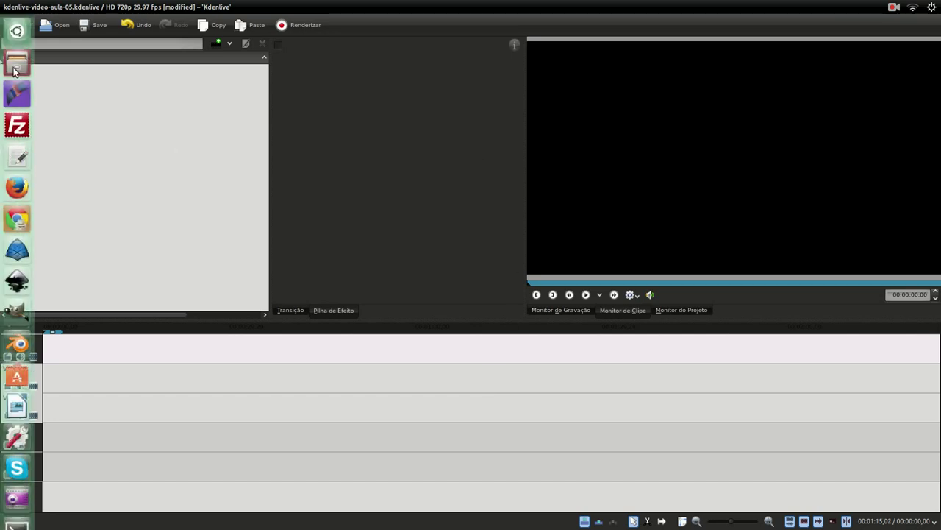
pyautogui.click(13, 71)
pyautogui.click(236, 109)
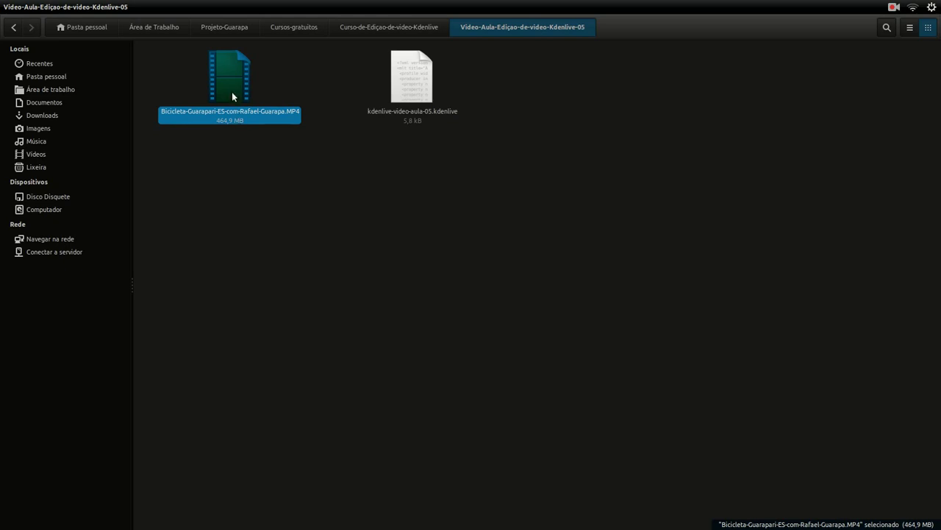
pyautogui.moveTo(232, 92); pyautogui.dragTo(196, 168)
pyautogui.hotkey('alt', 'Tab')
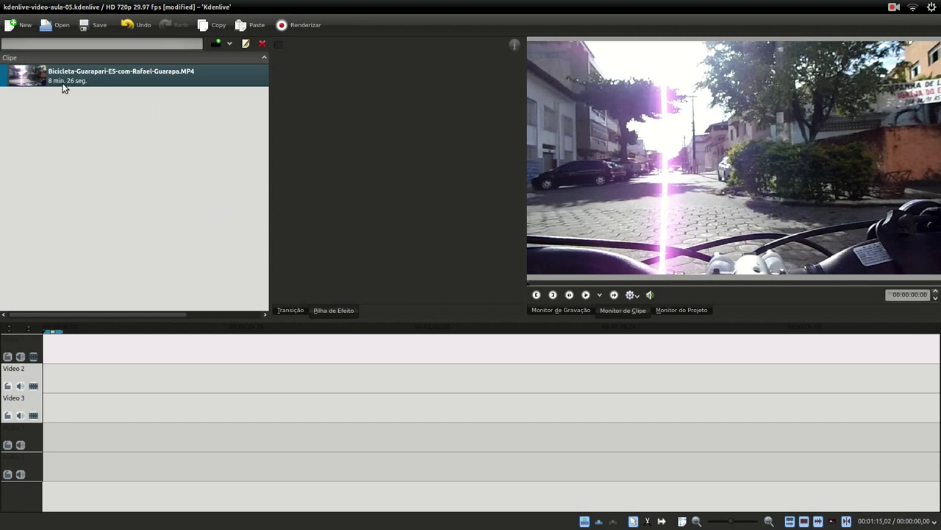
# Place the bicycle clip at the start of the Video 2 track and preview it up to about 00:00:23:09.
pyautogui.moveTo(63, 87); pyautogui.dragTo(45, 382)
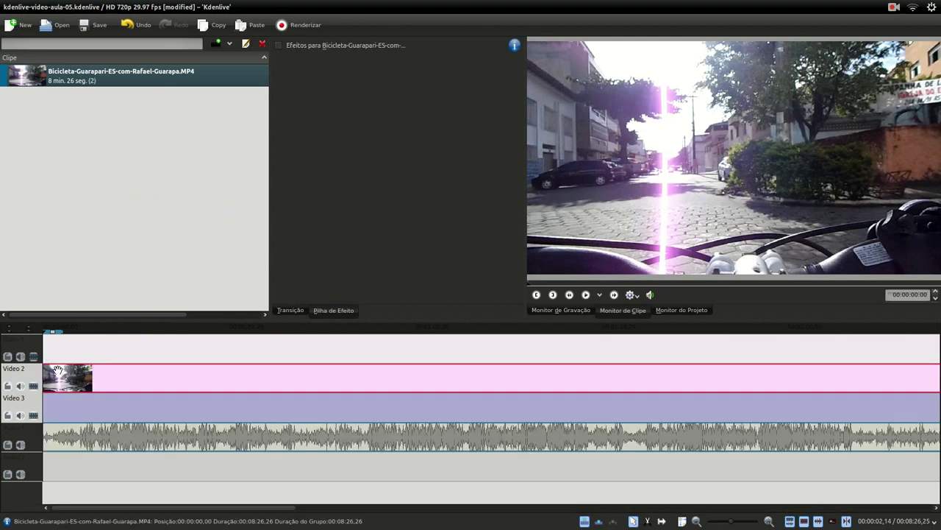
pyautogui.click(86, 344)
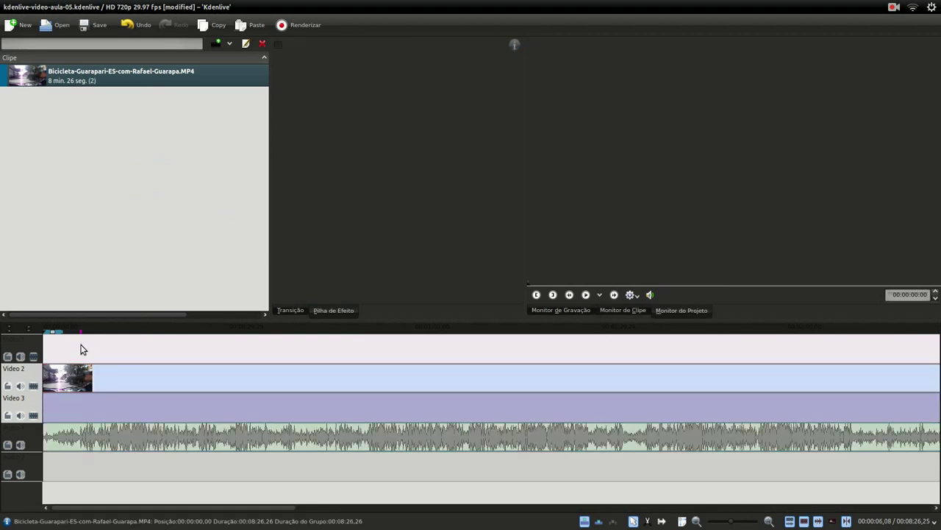
pyautogui.press('space')
pyautogui.click(119, 348)
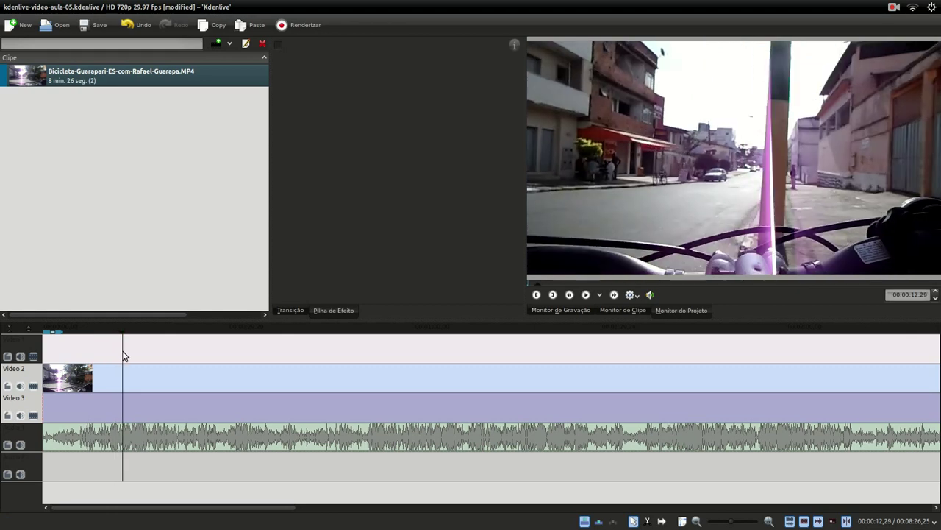
pyautogui.moveTo(156, 354); pyautogui.dragTo(189, 357)
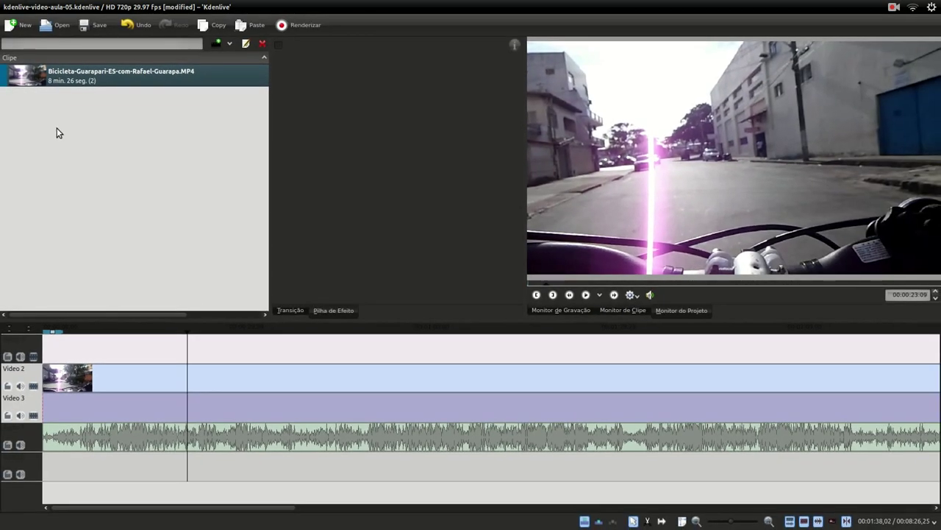
# Start a new title clip (Clipe de Título) in the project's clip list.
pyautogui.rightClick(99, 171)
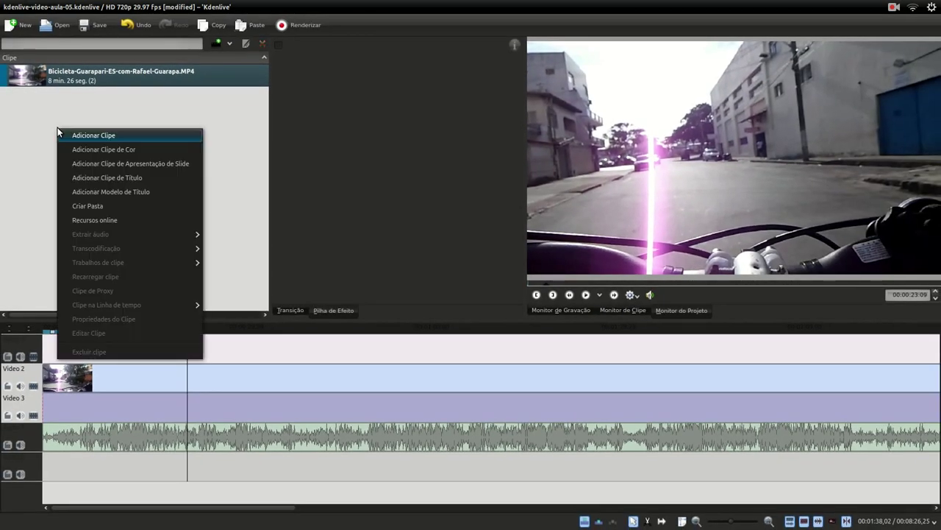
pyautogui.click(38, 140)
pyautogui.rightClick(88, 166)
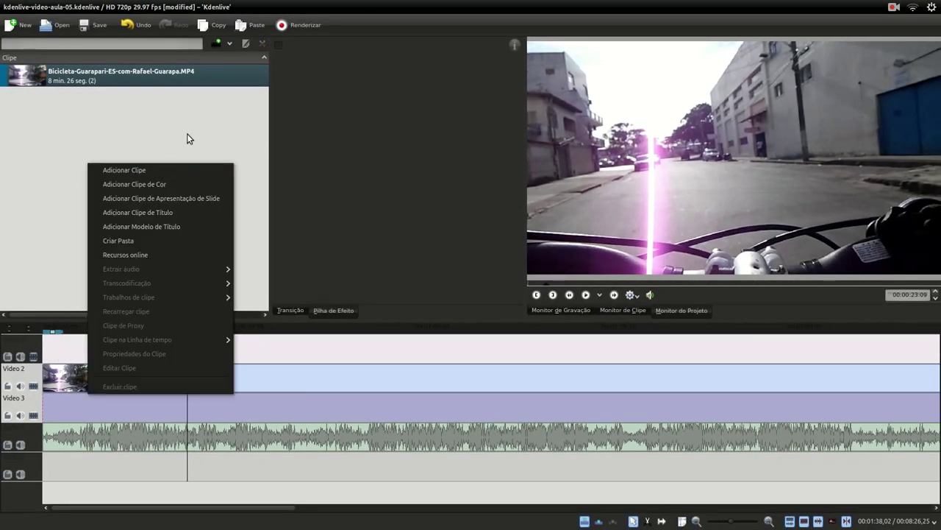
pyautogui.click(221, 138)
pyautogui.rightClick(93, 173)
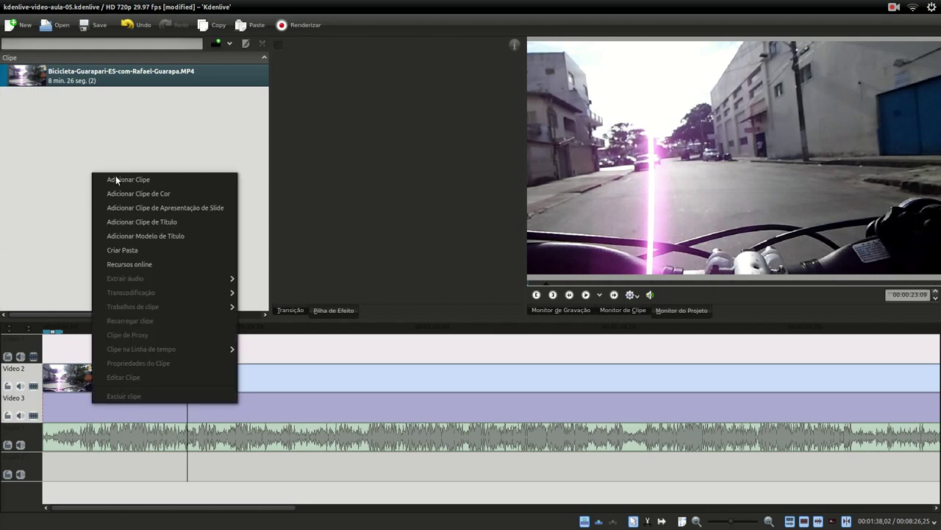
pyautogui.click(164, 225)
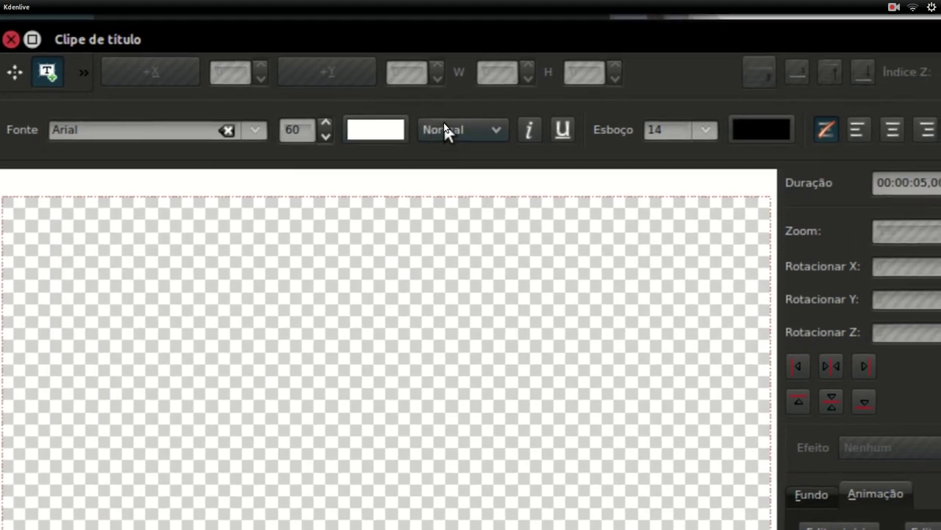
# Review the font weight options for the title text and keep Normal.
pyautogui.click(475, 125)
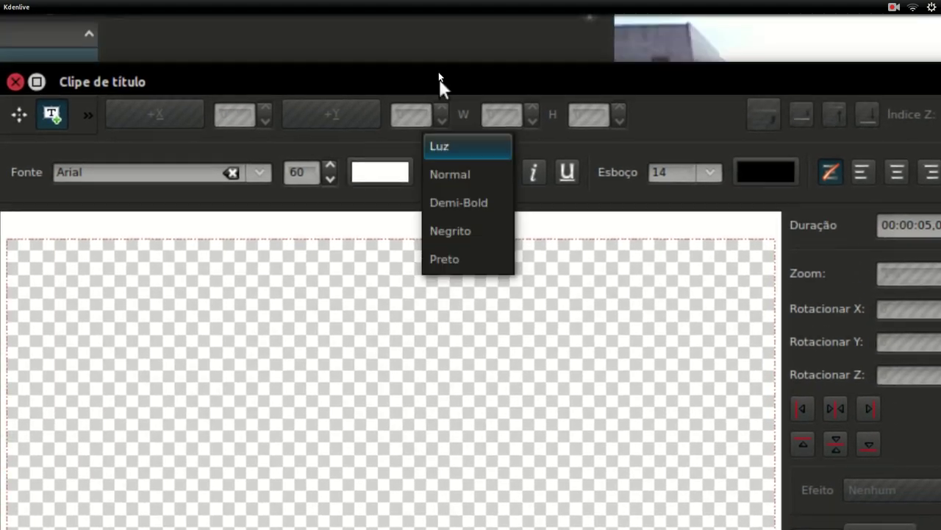
pyautogui.click(468, 40)
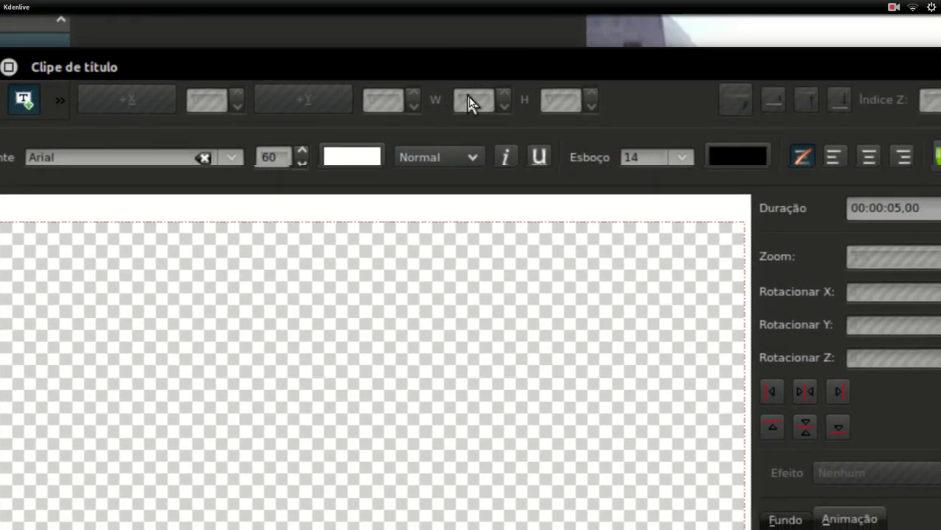
pyautogui.click(438, 157)
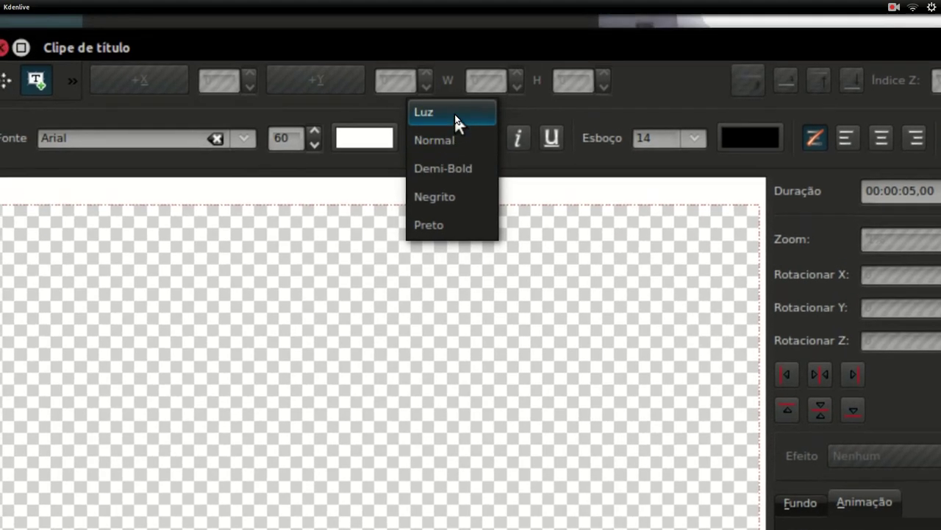
pyautogui.click(449, 140)
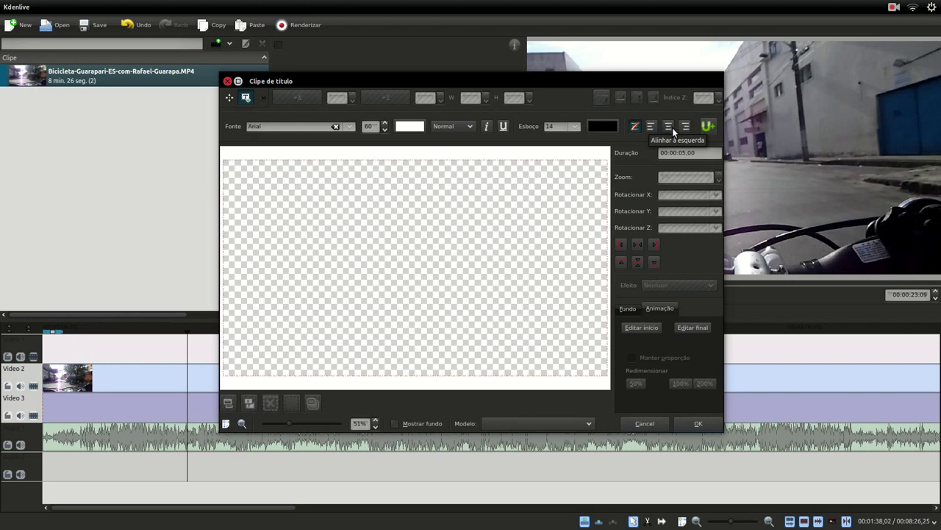
# Add the text "Bicicleta" to the title canvas, in its left half slightly above the middle.
pyautogui.click(263, 243)
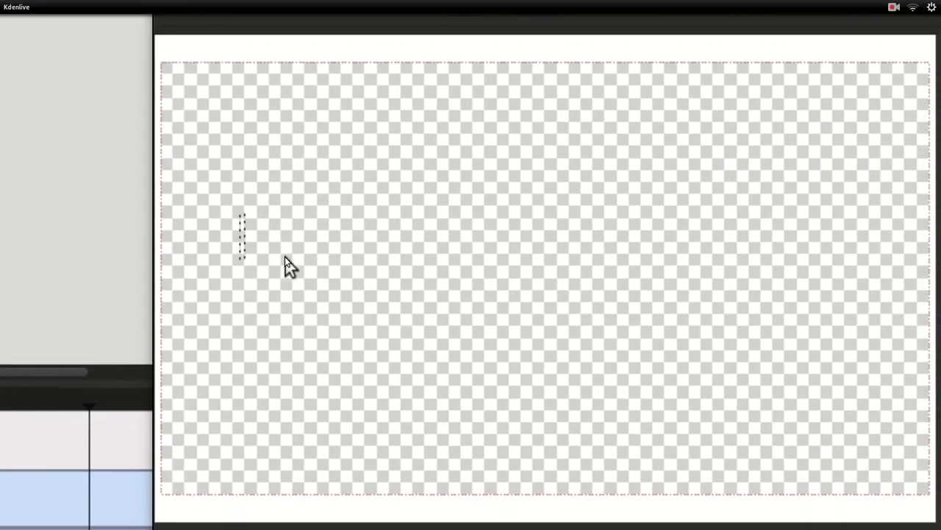
pyautogui.write('Bic')
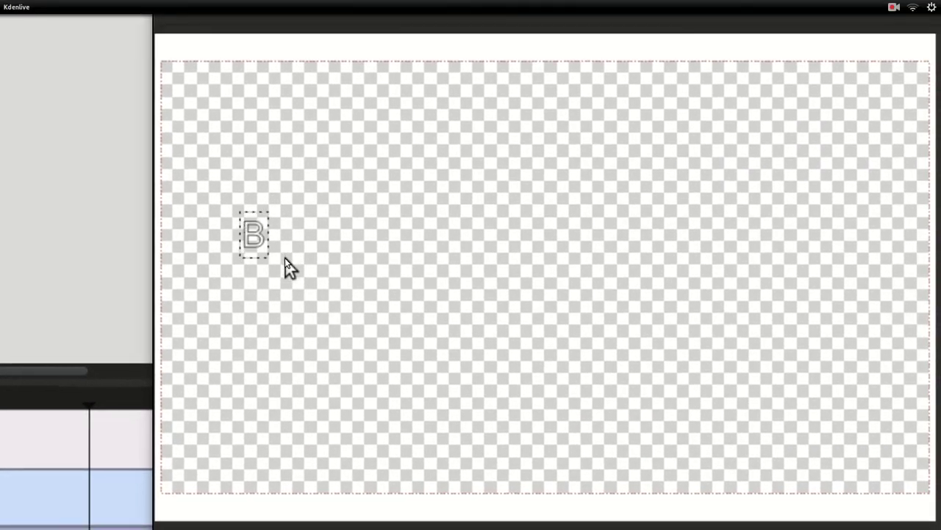
pyautogui.write('icleta')
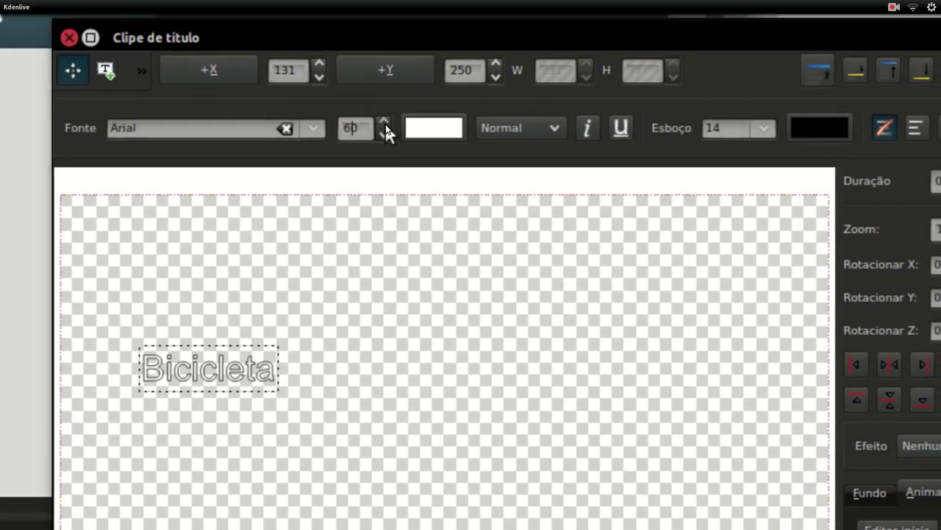
# Try font sizes 100 and 150 on the Bicicleta text and settle on 72.
pyautogui.click(382, 106)
pyautogui.write('100')
pyautogui.press('Return')
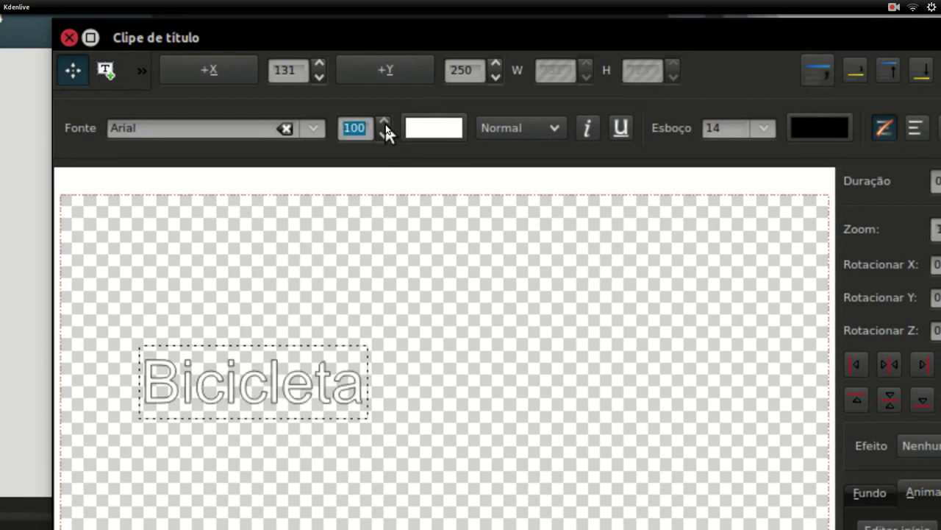
pyautogui.write('150')
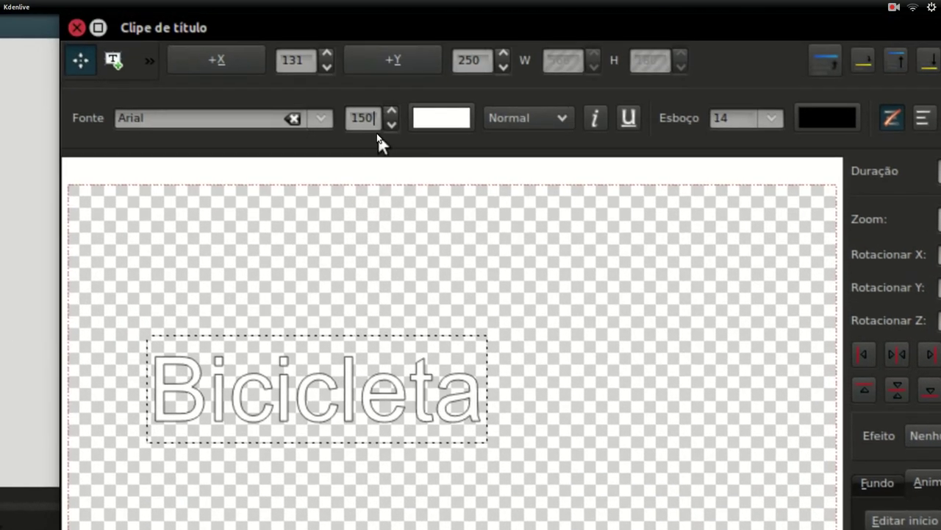
pyautogui.write('72')
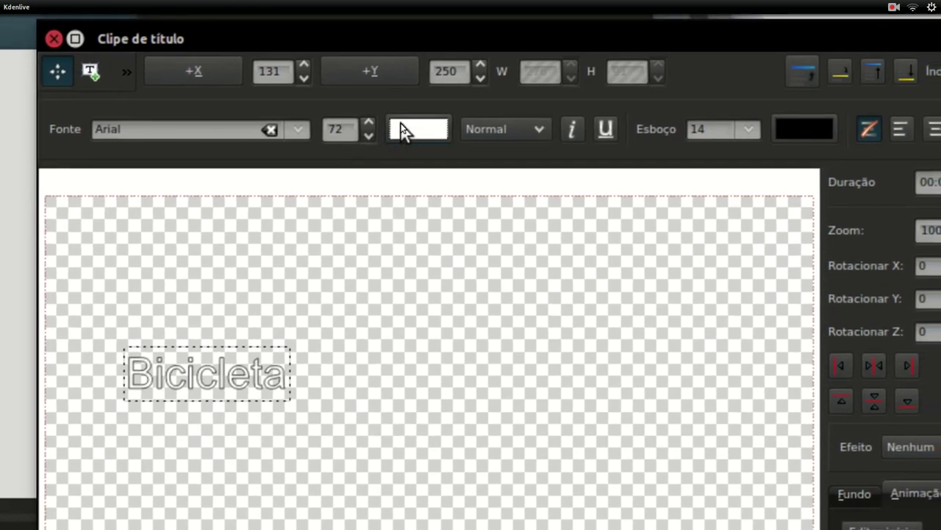
# Try several hues and brightness levels for the Bicicleta text and apply the blue #157AC2 as its font colour.
pyautogui.click(432, 121)
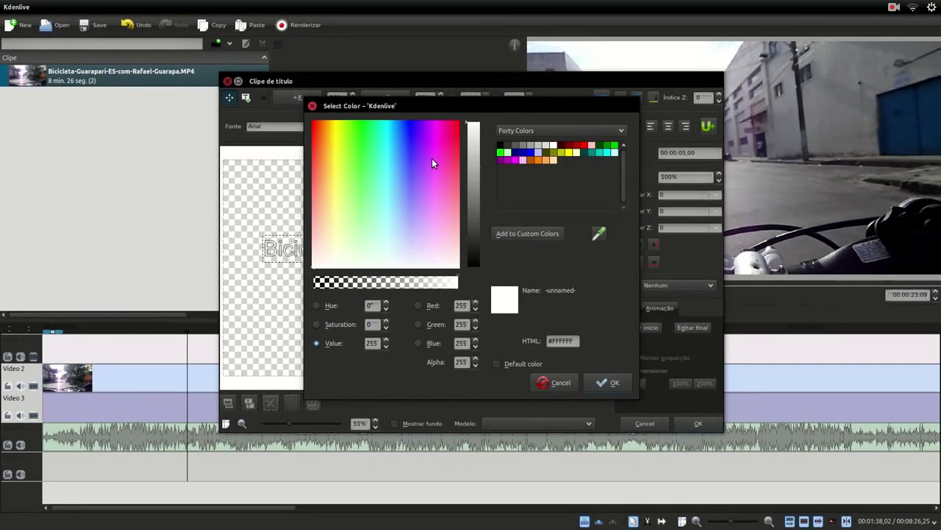
pyautogui.moveTo(394, 109); pyautogui.dragTo(545, 111)
pyautogui.moveTo(534, 207)
pyautogui.mouseDown()
pyautogui.moveTo(498, 168)
pyautogui.moveTo(543, 148)
pyautogui.moveTo(590, 208)
pyautogui.moveTo(587, 240)
pyautogui.moveTo(542, 227)
pyautogui.moveTo(496, 233)
pyautogui.moveTo(551, 255)
pyautogui.moveTo(586, 235)
pyautogui.moveTo(586, 212)
pyautogui.moveTo(540, 172)
pyautogui.moveTo(507, 162)
pyautogui.moveTo(562, 158)
pyautogui.moveTo(547, 162)
pyautogui.mouseUp()
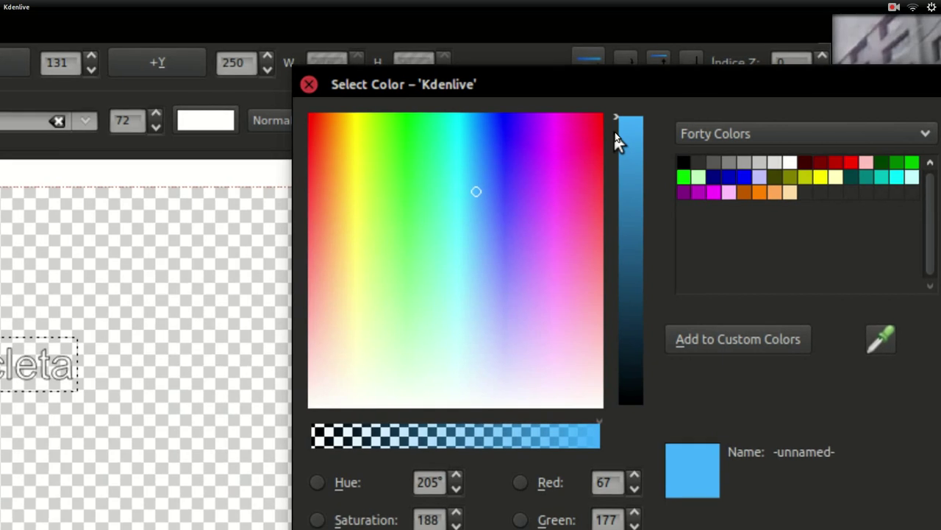
pyautogui.moveTo(615, 132); pyautogui.dragTo(625, 382)
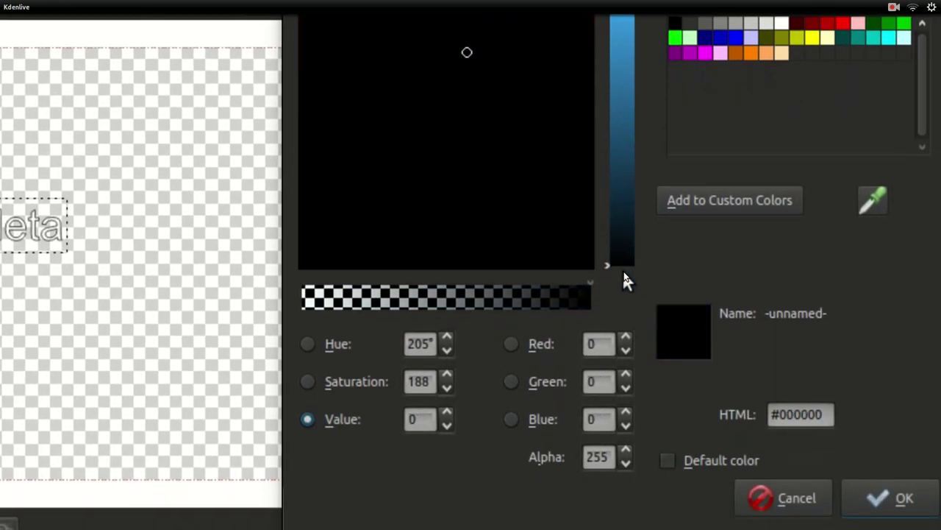
pyautogui.moveTo(624, 279); pyautogui.dragTo(618, 0)
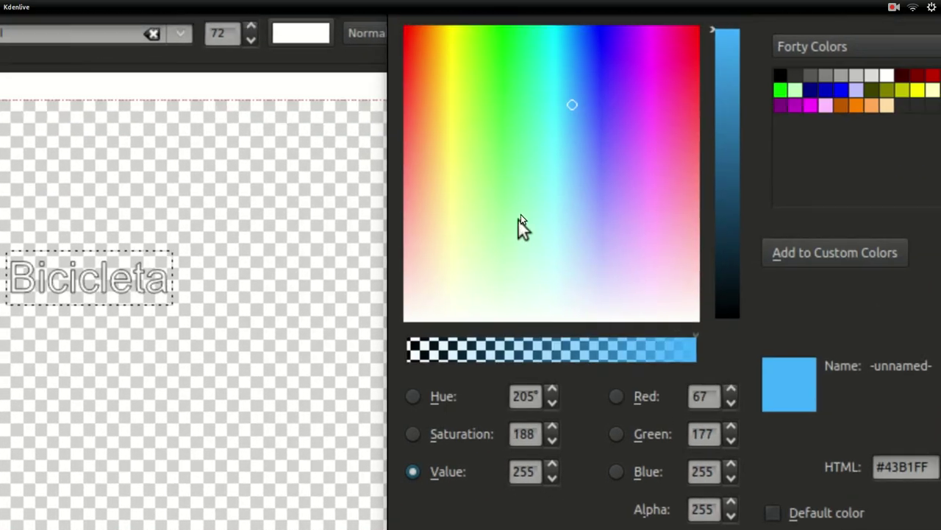
pyautogui.moveTo(520, 216)
pyautogui.mouseDown()
pyautogui.moveTo(631, 280)
pyautogui.moveTo(695, 342)
pyautogui.moveTo(711, 336)
pyautogui.mouseUp()
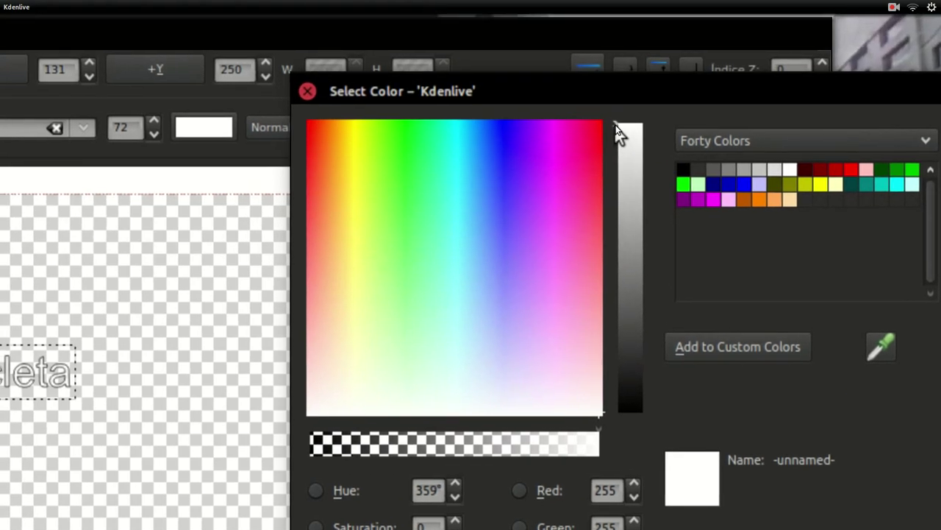
pyautogui.moveTo(620, 126)
pyautogui.mouseDown()
pyautogui.moveTo(631, 273)
pyautogui.moveTo(631, 120)
pyautogui.mouseUp()
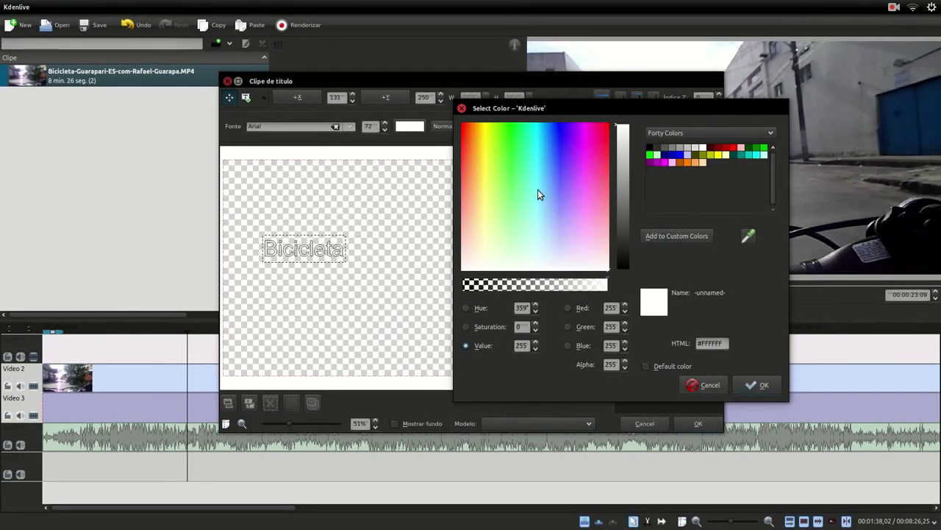
pyautogui.moveTo(516, 173); pyautogui.dragTo(527, 107)
pyautogui.moveTo(543, 156)
pyautogui.mouseDown()
pyautogui.moveTo(567, 158)
pyautogui.moveTo(547, 157)
pyautogui.moveTo(558, 144)
pyautogui.moveTo(546, 139)
pyautogui.mouseUp()
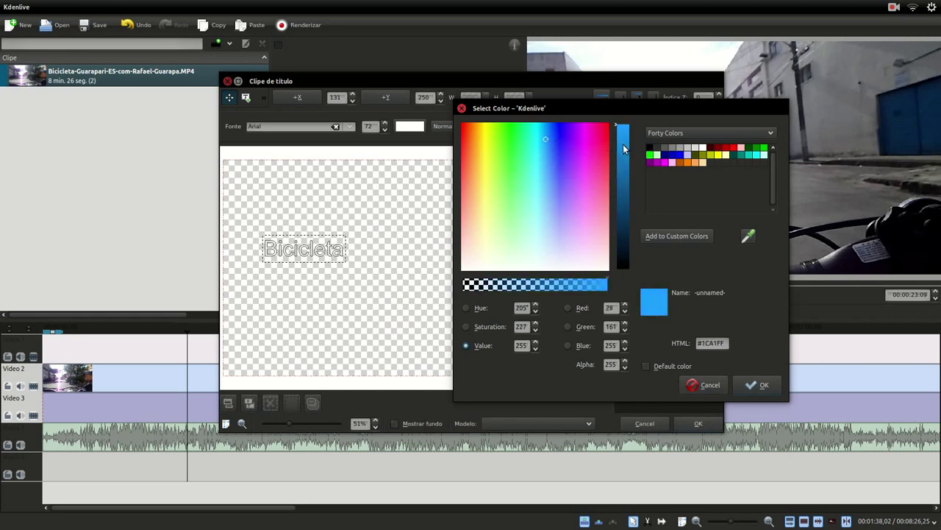
pyautogui.moveTo(622, 146)
pyautogui.mouseDown()
pyautogui.moveTo(620, 175)
pyautogui.moveTo(622, 158)
pyautogui.mouseUp()
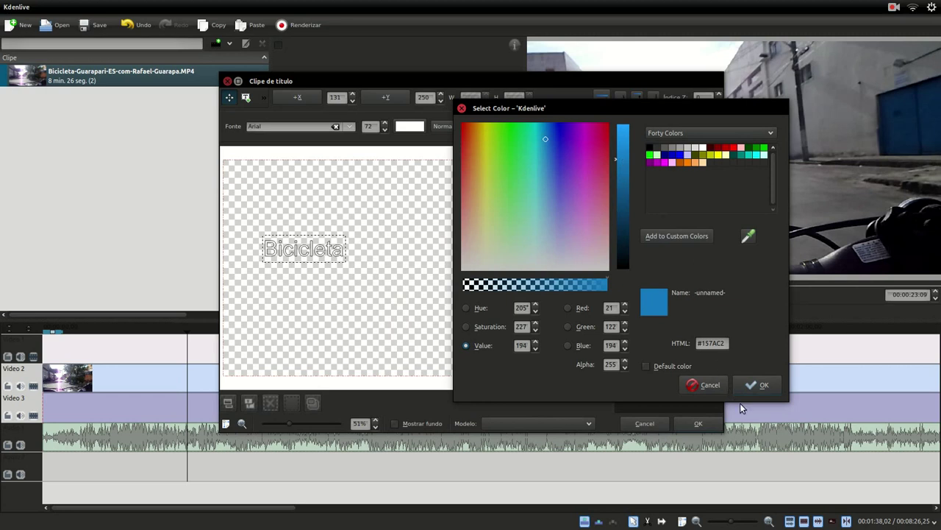
pyautogui.click(762, 385)
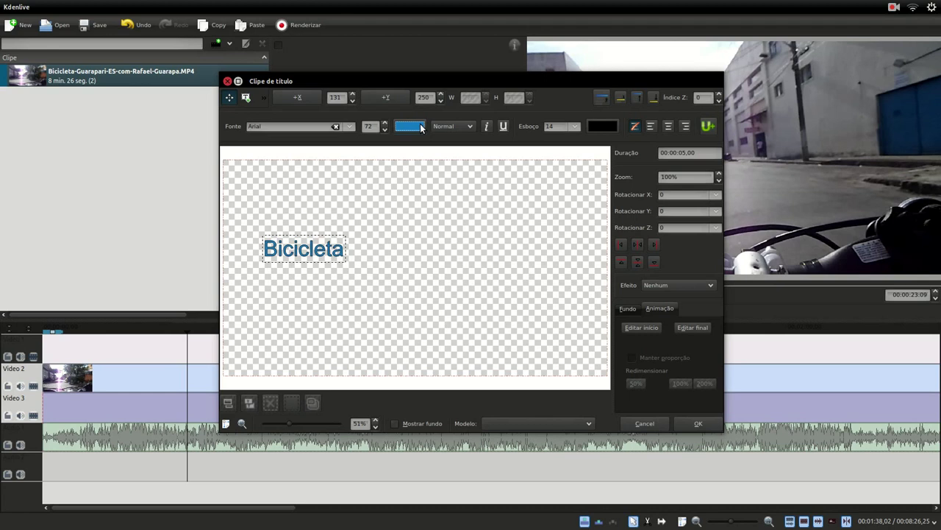
# Try blue-violet and purple hues for the Bicicleta text and apply the blue #0E74C2 as its font colour.
pyautogui.click(421, 126)
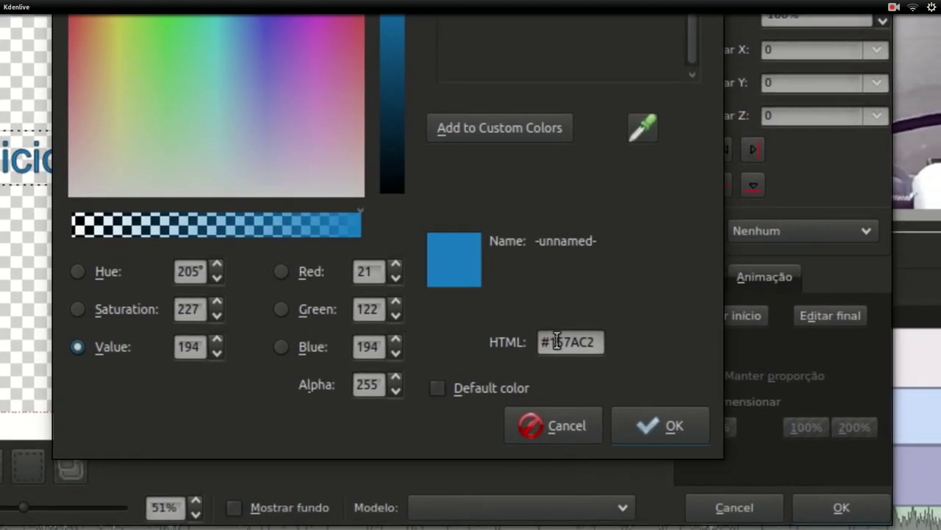
pyautogui.moveTo(550, 341); pyautogui.dragTo(598, 341)
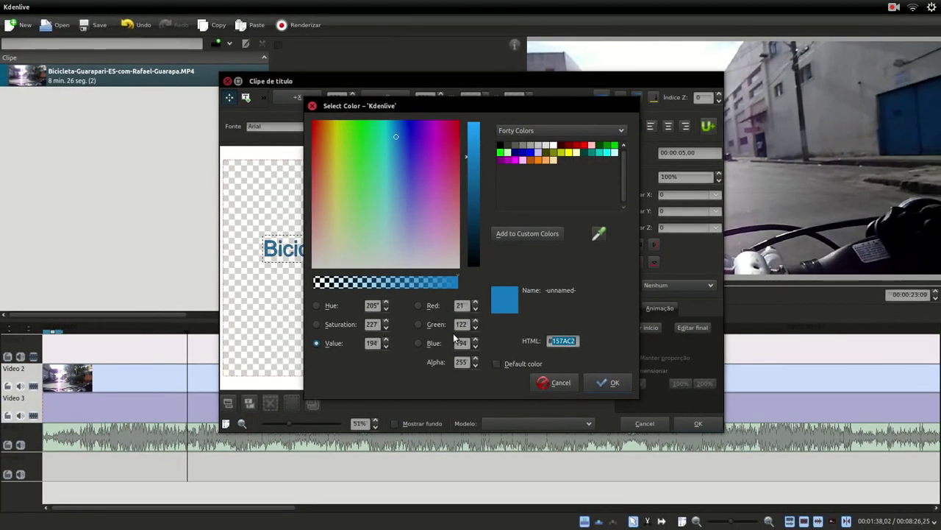
pyautogui.moveTo(409, 160)
pyautogui.mouseDown()
pyautogui.moveTo(419, 193)
pyautogui.moveTo(392, 216)
pyautogui.moveTo(361, 174)
pyautogui.moveTo(420, 172)
pyautogui.moveTo(407, 218)
pyautogui.moveTo(346, 212)
pyautogui.moveTo(416, 234)
pyautogui.moveTo(437, 176)
pyautogui.moveTo(411, 179)
pyautogui.mouseUp()
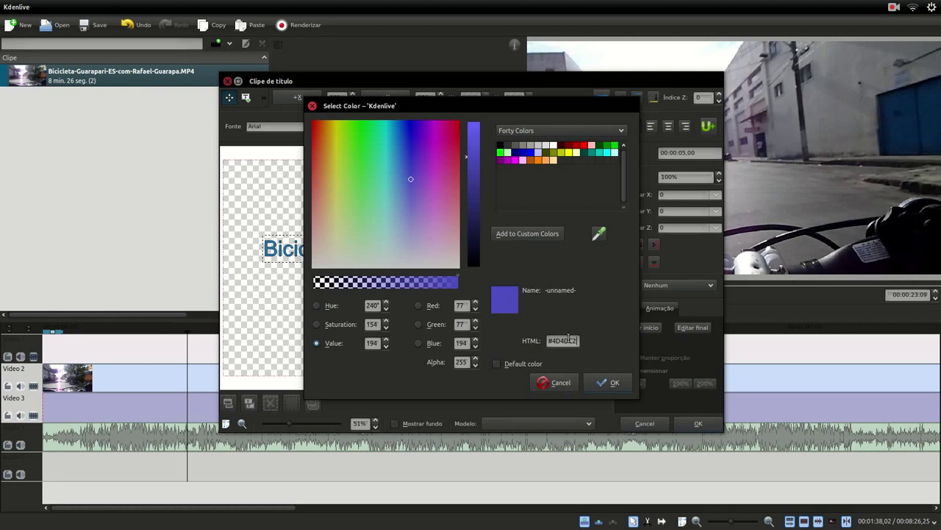
pyautogui.moveTo(440, 250)
pyautogui.mouseDown()
pyautogui.moveTo(437, 237)
pyautogui.moveTo(405, 269)
pyautogui.moveTo(366, 246)
pyautogui.moveTo(413, 205)
pyautogui.moveTo(428, 168)
pyautogui.moveTo(348, 140)
pyautogui.moveTo(312, 169)
pyautogui.moveTo(330, 203)
pyautogui.moveTo(385, 222)
pyautogui.moveTo(410, 259)
pyautogui.moveTo(350, 250)
pyautogui.moveTo(441, 246)
pyautogui.moveTo(402, 174)
pyautogui.moveTo(410, 149)
pyautogui.moveTo(461, 153)
pyautogui.moveTo(424, 156)
pyautogui.mouseUp()
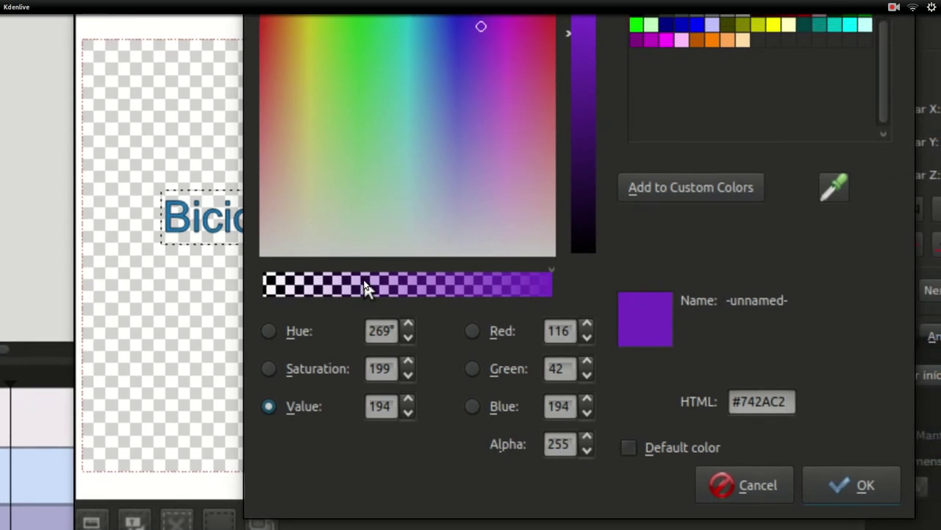
pyautogui.moveTo(407, 285); pyautogui.dragTo(607, 284)
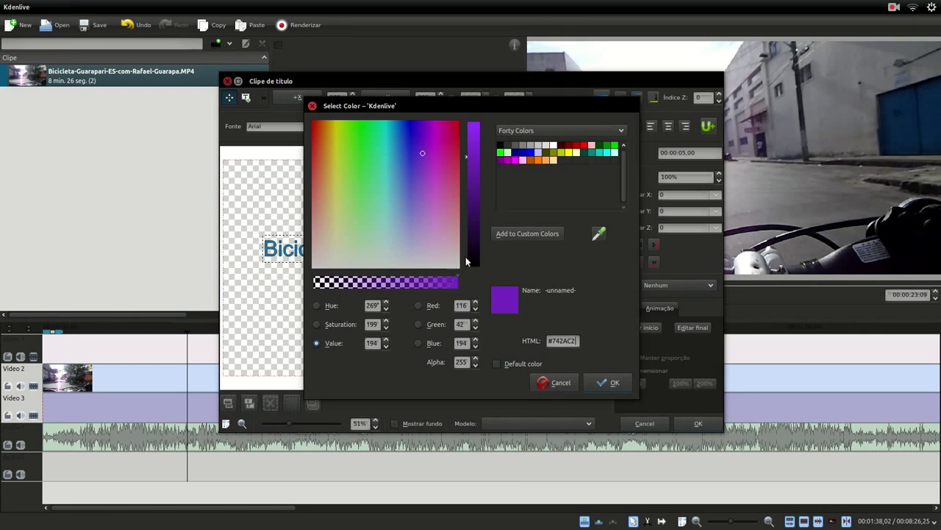
pyautogui.moveTo(422, 159); pyautogui.dragTo(398, 131)
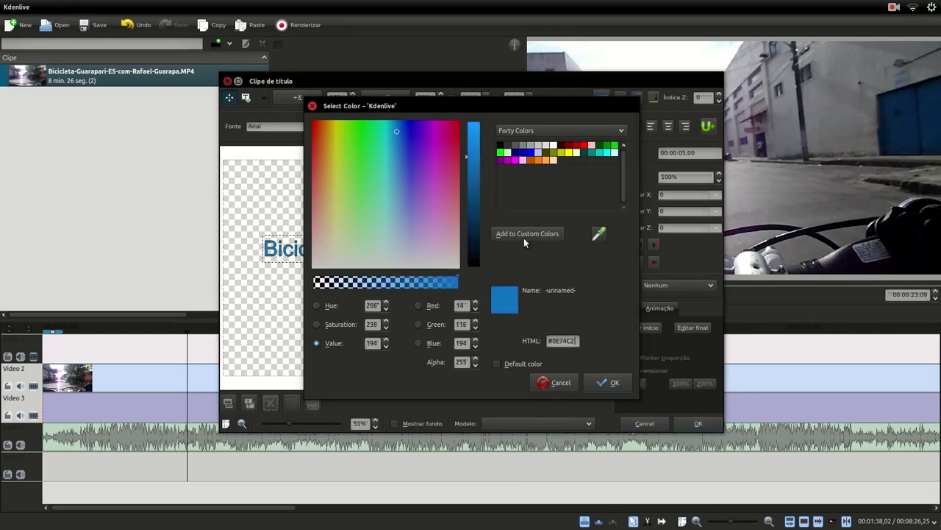
pyautogui.click(607, 383)
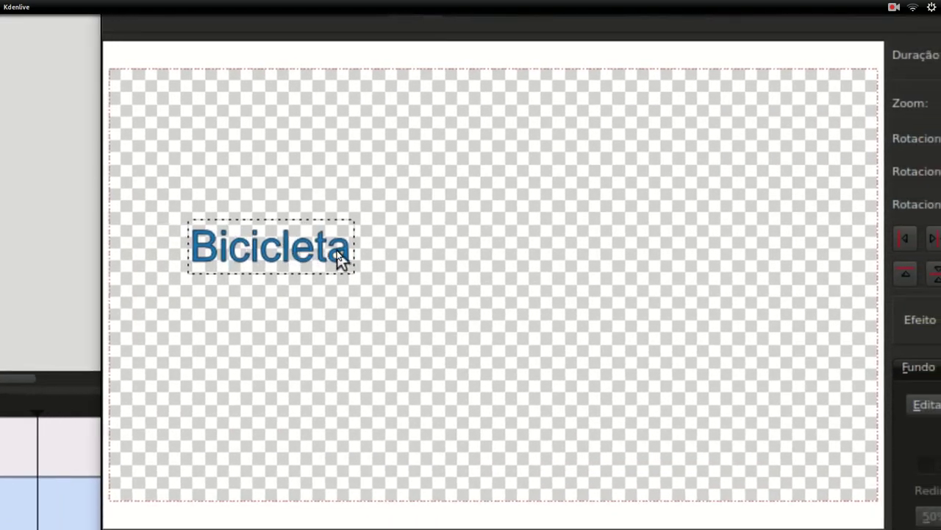
# Reselect the Bicicleta text for editing, insert the filler letters "asdsadsad" inside the word and delete them again.
pyautogui.moveTo(341, 257); pyautogui.dragTo(303, 253)
pyautogui.click(330, 283)
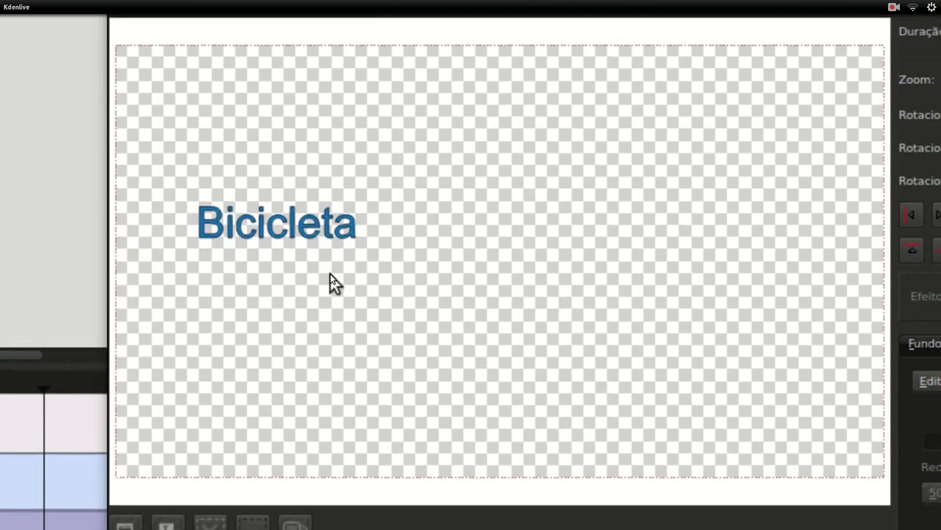
pyautogui.click(311, 228)
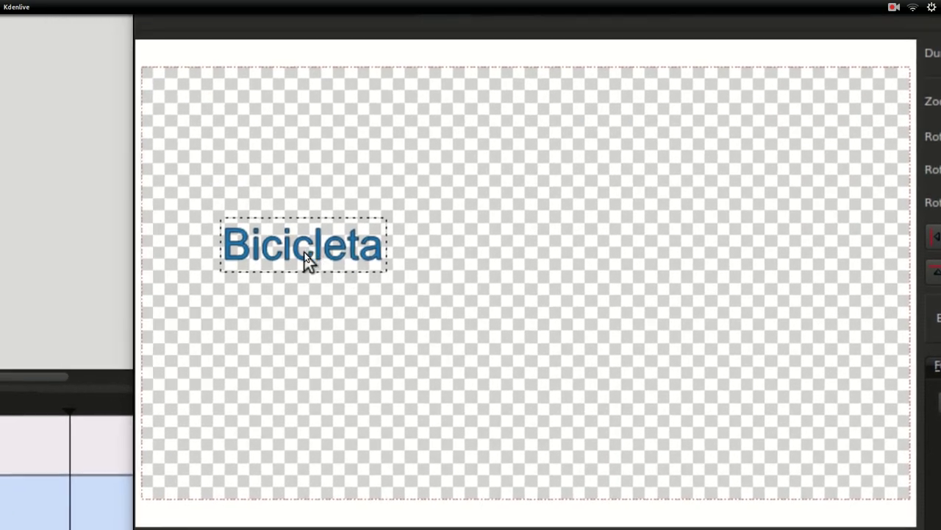
pyautogui.doubleClick(300, 260)
pyautogui.click(307, 261)
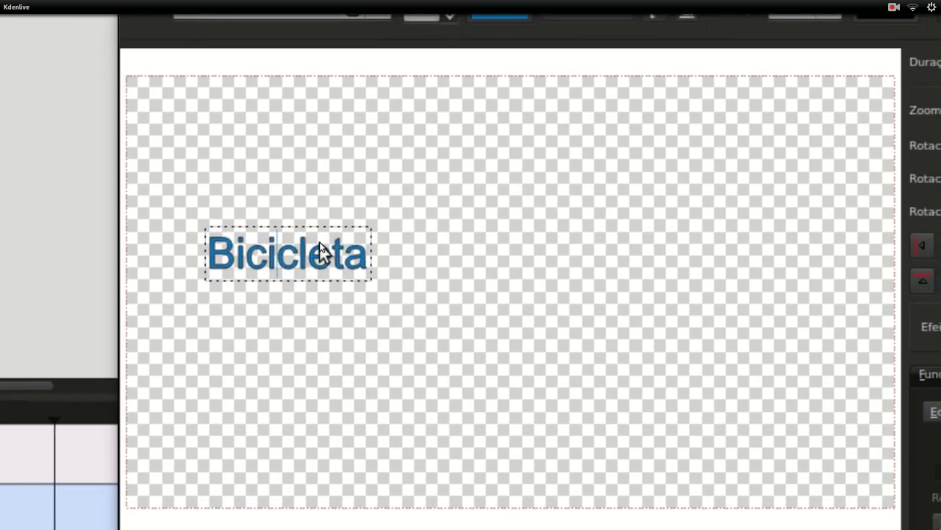
pyautogui.write('asdsadsad')
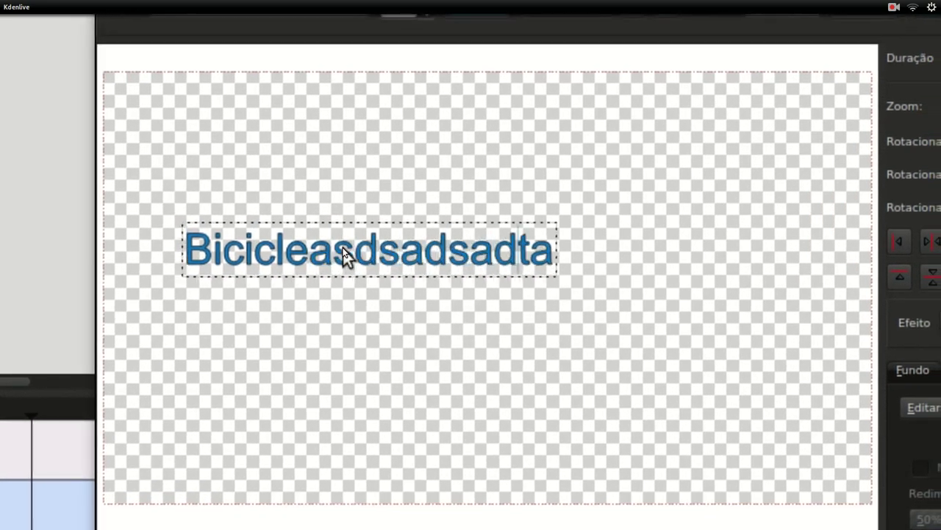
pyautogui.press('BackSpace')
pyautogui.press('BackSpace')
pyautogui.press('BackSpace')
pyautogui.press('BackSpace')
pyautogui.press('BackSpace')
pyautogui.press('BackSpace')
pyautogui.press('BackSpace')
pyautogui.press('BackSpace')
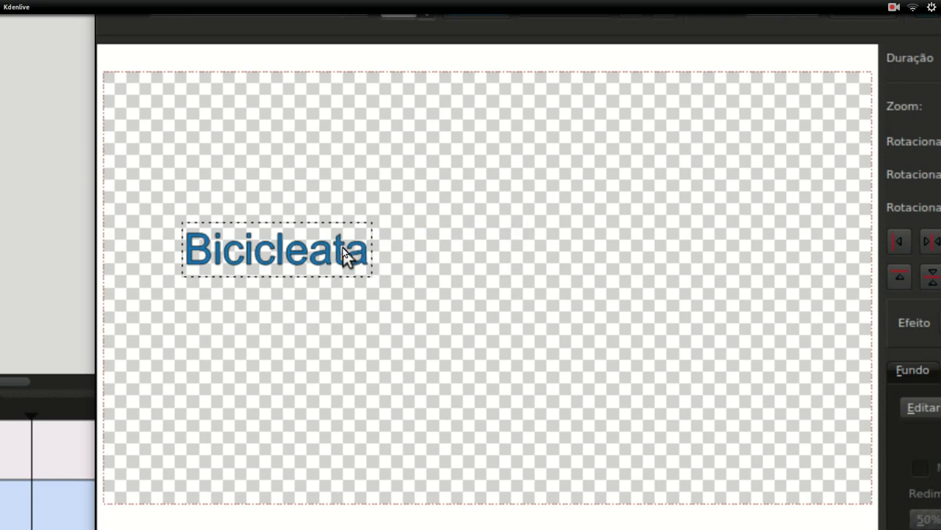
pyautogui.press('BackSpace')
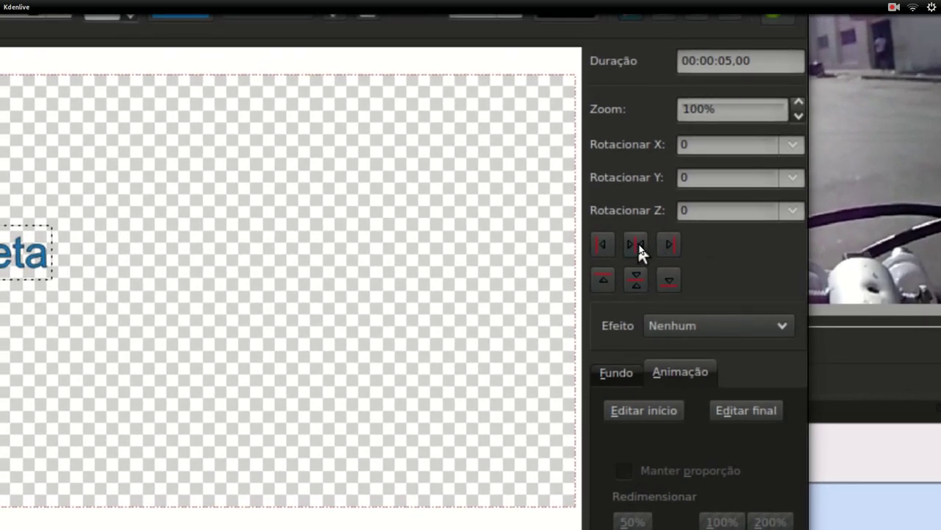
# Centre the Bicicleta text horizontally and vertically in the title frame.
pyautogui.click(637, 240)
pyautogui.click(637, 279)
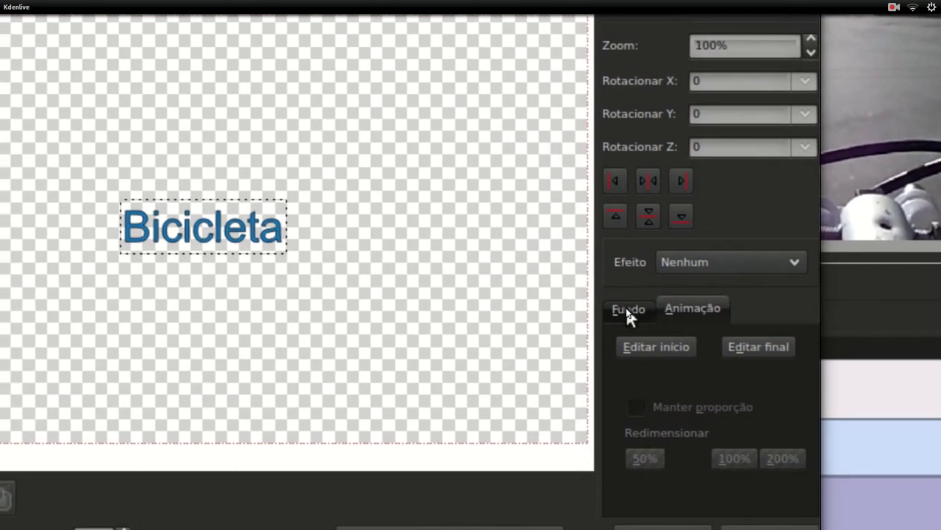
# Try an opacity of 100 for the title background and raise it to 255.
pyautogui.click(596, 308)
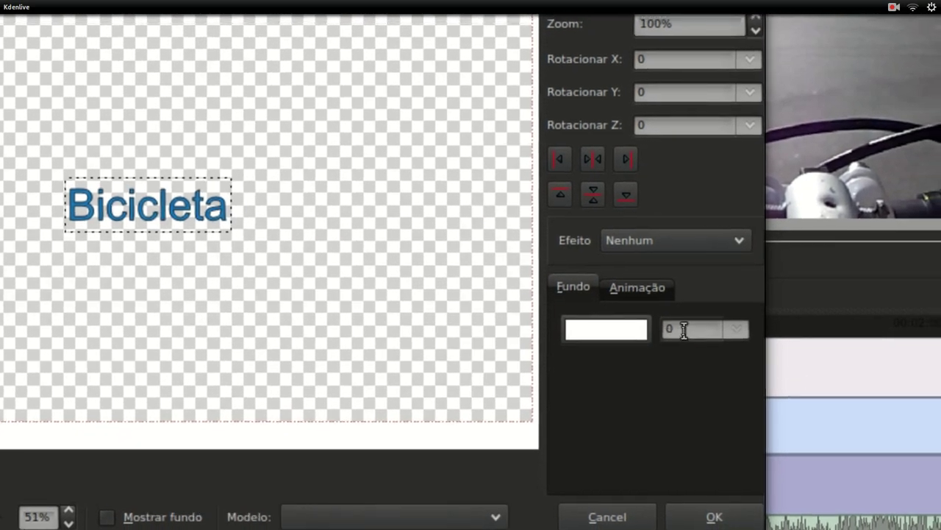
pyautogui.doubleClick(674, 328)
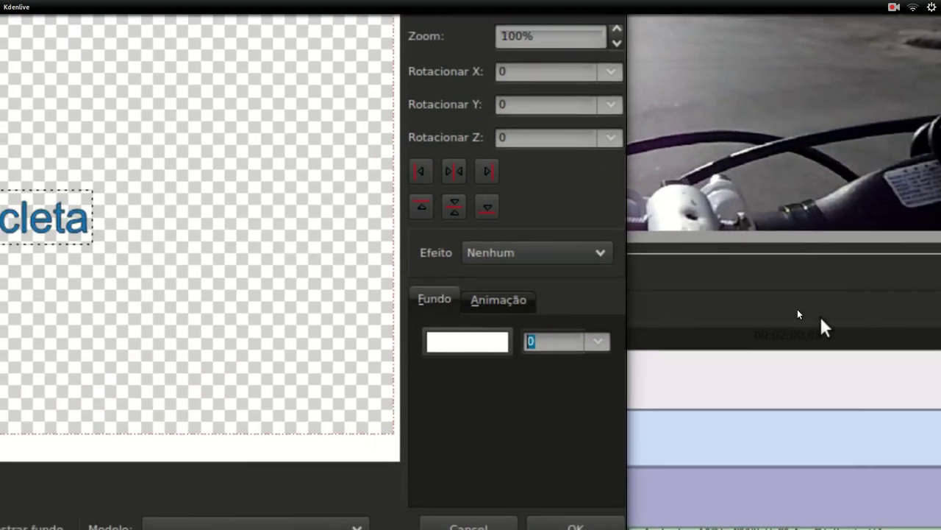
pyautogui.write('100')
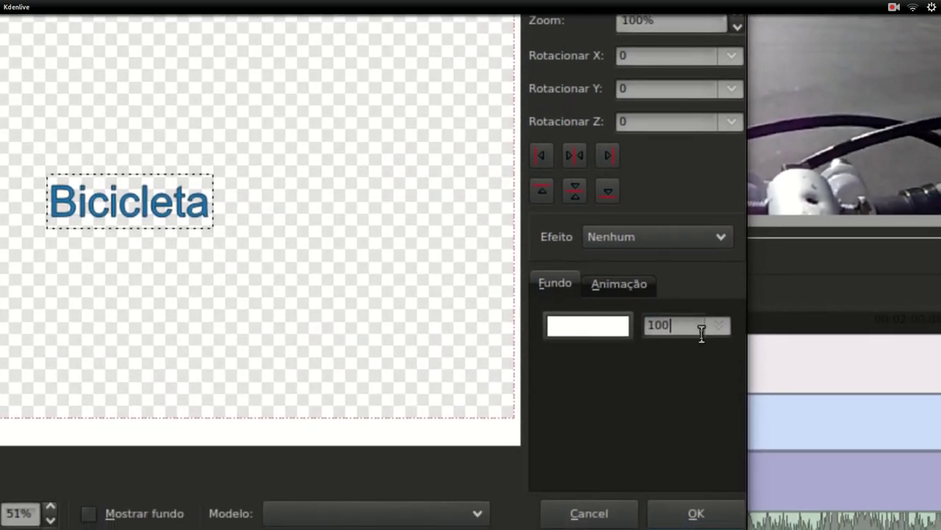
pyautogui.click(736, 348)
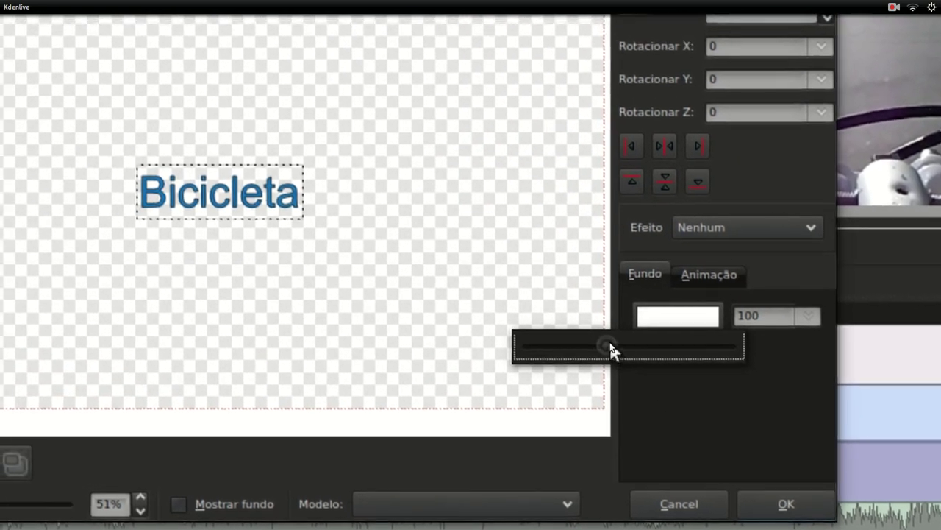
pyautogui.moveTo(601, 345); pyautogui.dragTo(770, 347)
pyautogui.click(692, 344)
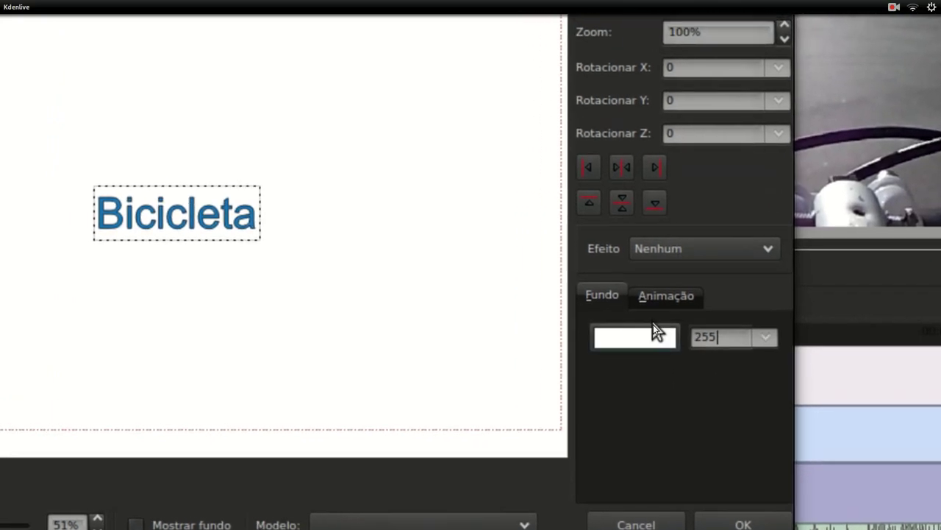
# Set the title's background colour to black, keeping the text in view while choosing it.
pyautogui.click(624, 331)
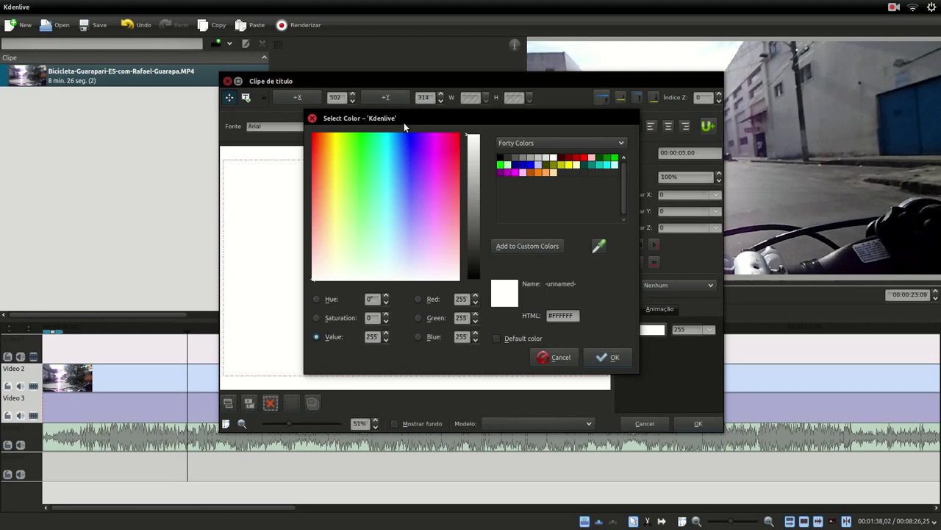
pyautogui.moveTo(404, 122); pyautogui.dragTo(635, 144)
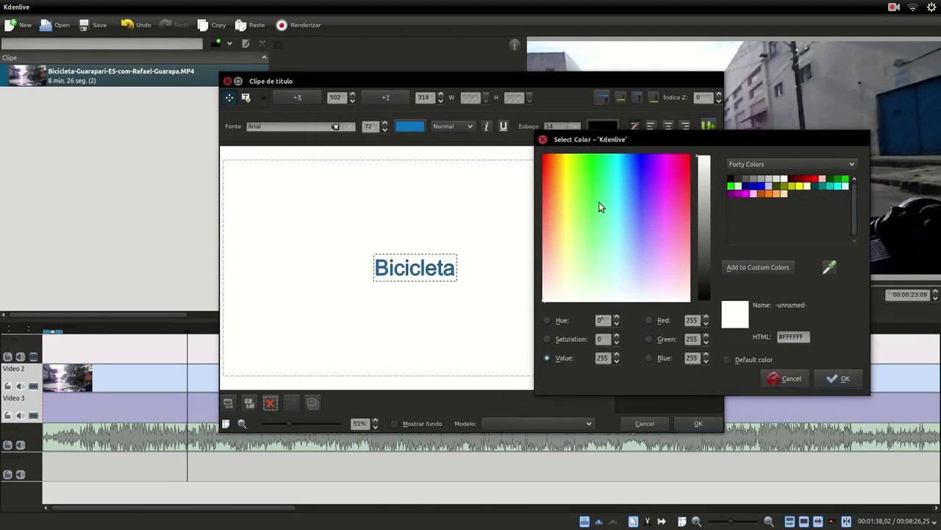
pyautogui.moveTo(599, 204); pyautogui.dragTo(711, 304)
pyautogui.click(828, 378)
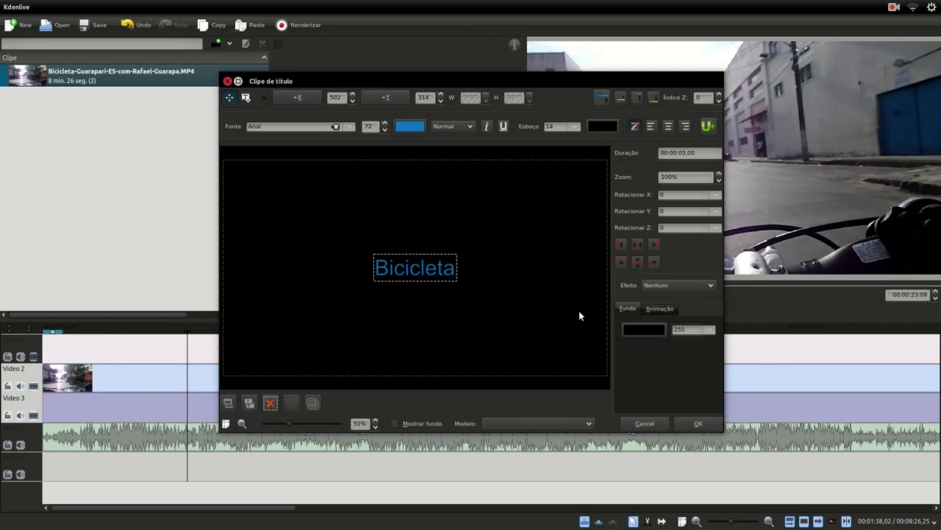
# Change the font colour of the whole Bicicleta text to white from the Forty Colors palette.
pyautogui.doubleClick(419, 270)
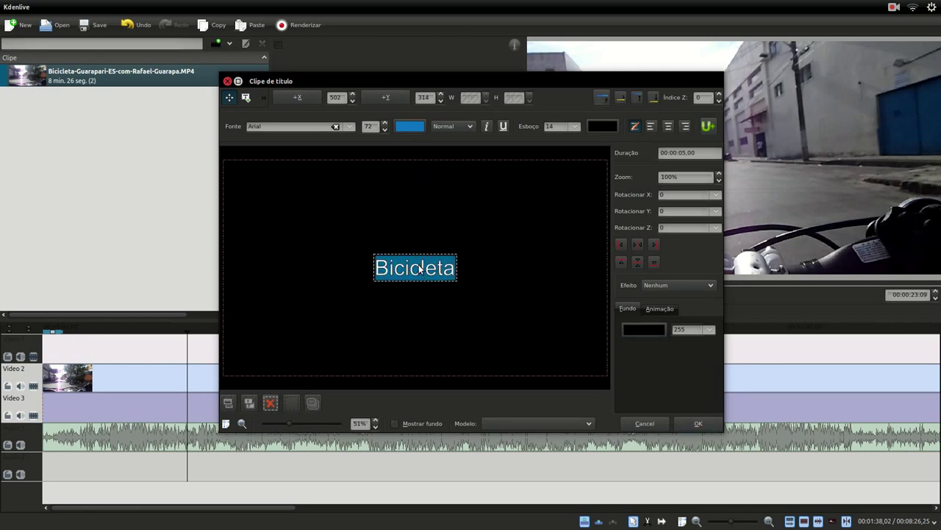
pyautogui.click(406, 127)
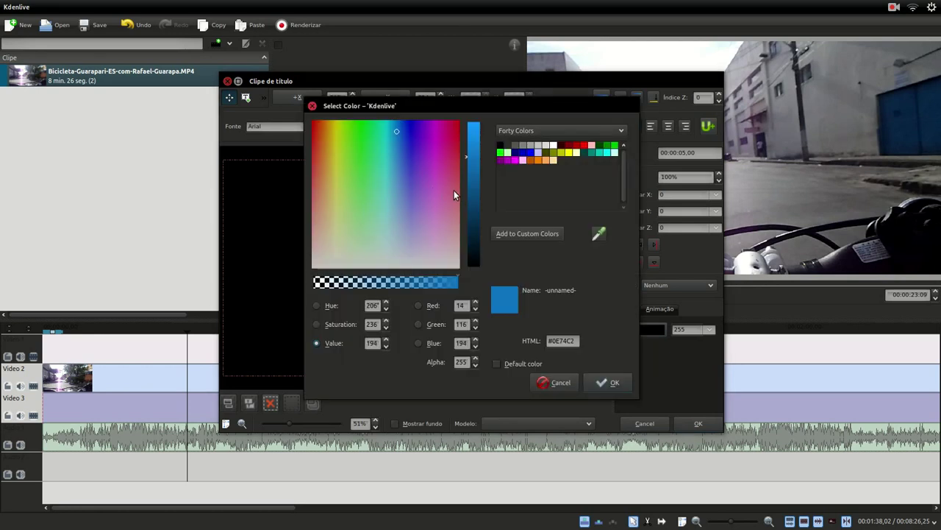
pyautogui.click(553, 144)
pyautogui.click(606, 386)
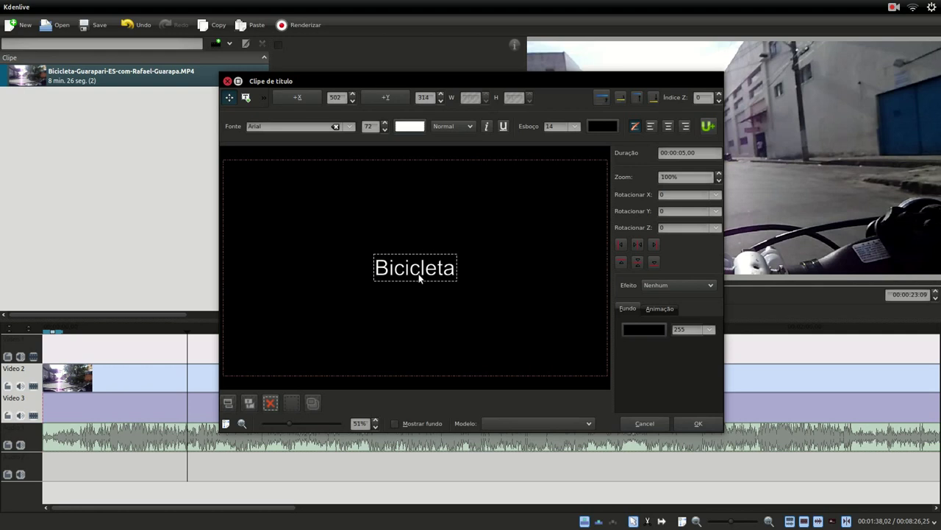
# Try lower background opacities such as 176 and 6, and return the black background to 255.
pyautogui.click(712, 331)
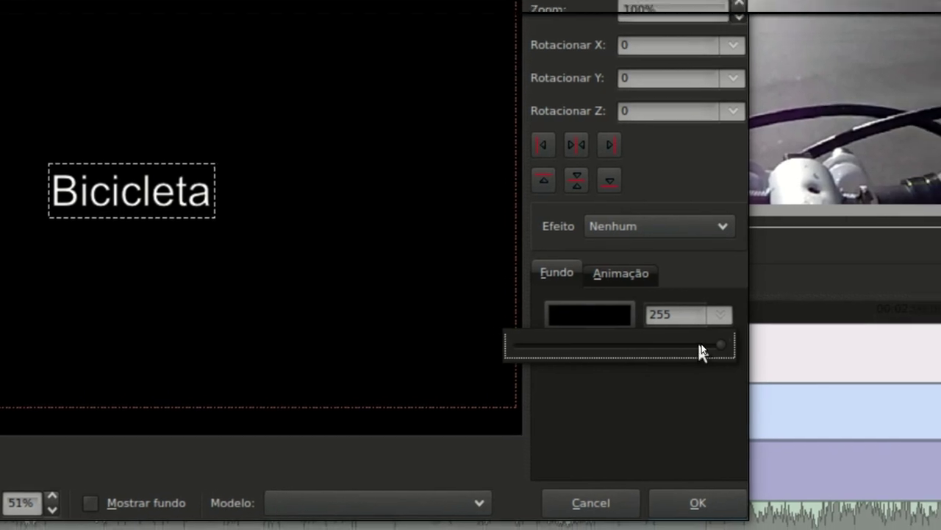
pyautogui.moveTo(744, 346); pyautogui.dragTo(666, 347)
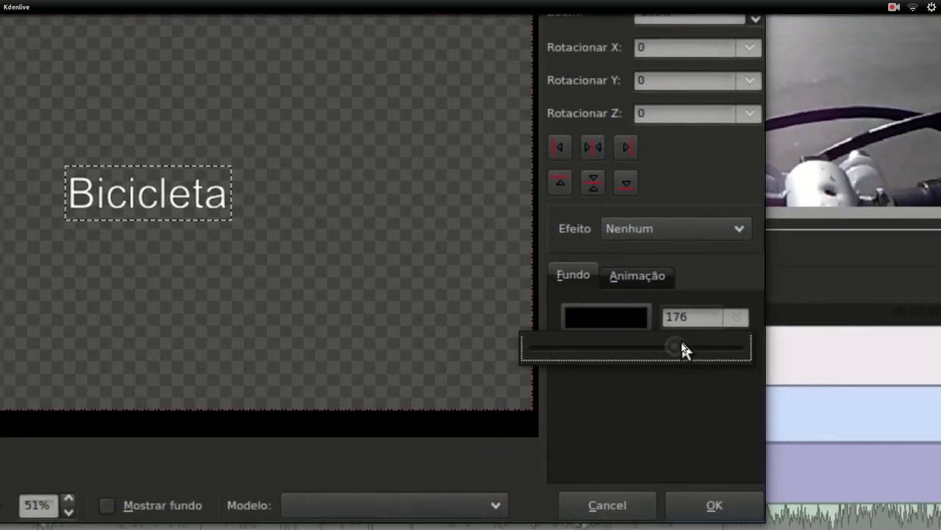
pyautogui.moveTo(676, 340); pyautogui.dragTo(525, 344)
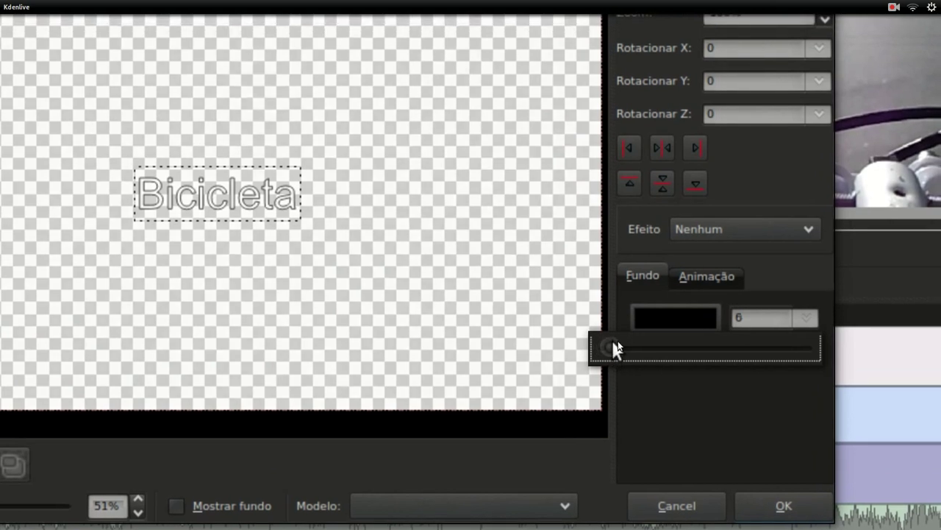
pyautogui.moveTo(615, 347); pyautogui.dragTo(824, 352)
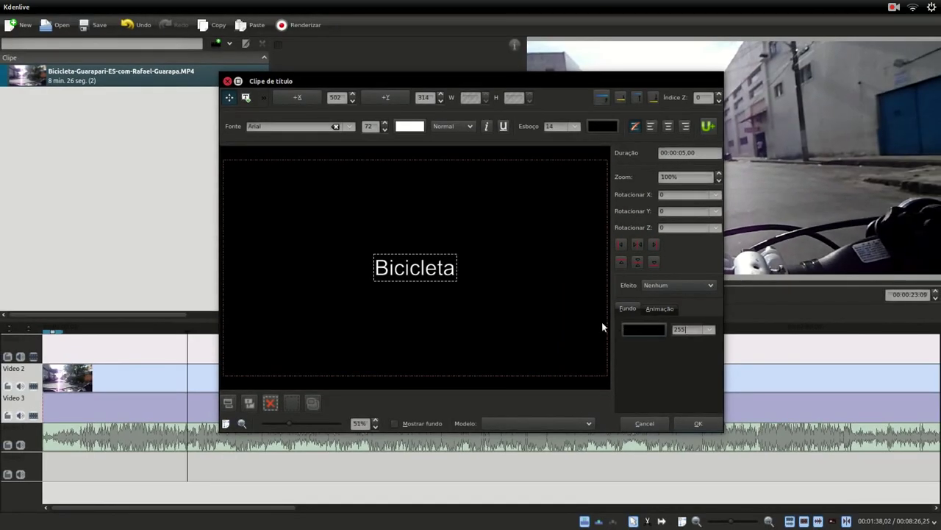
# Replace the title text with "Guarapa Esportes" and centre it horizontally in the frame.
pyautogui.doubleClick(419, 271)
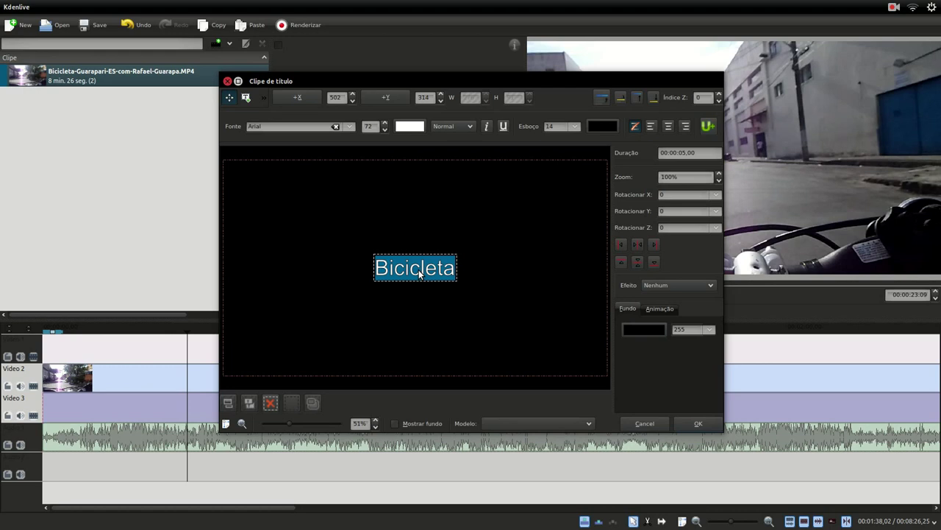
pyautogui.write('Guar')
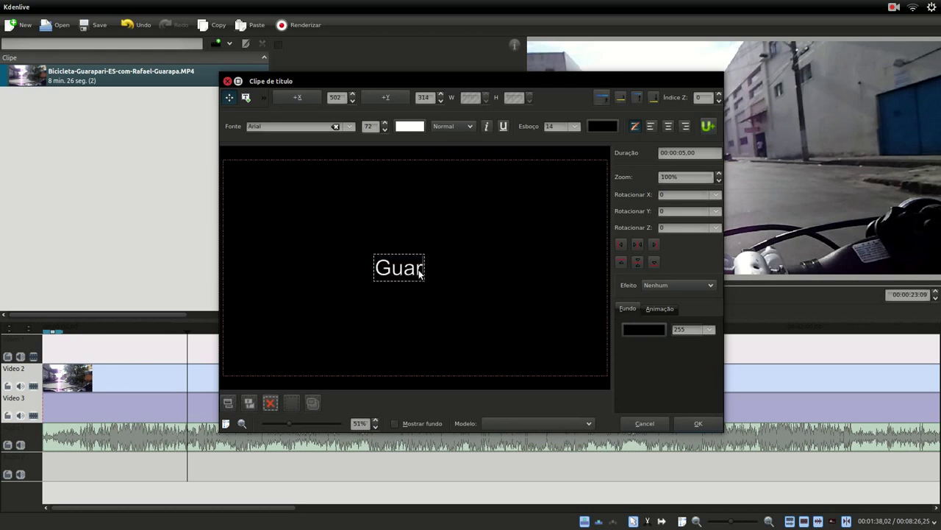
pyautogui.write('apa Esportes')
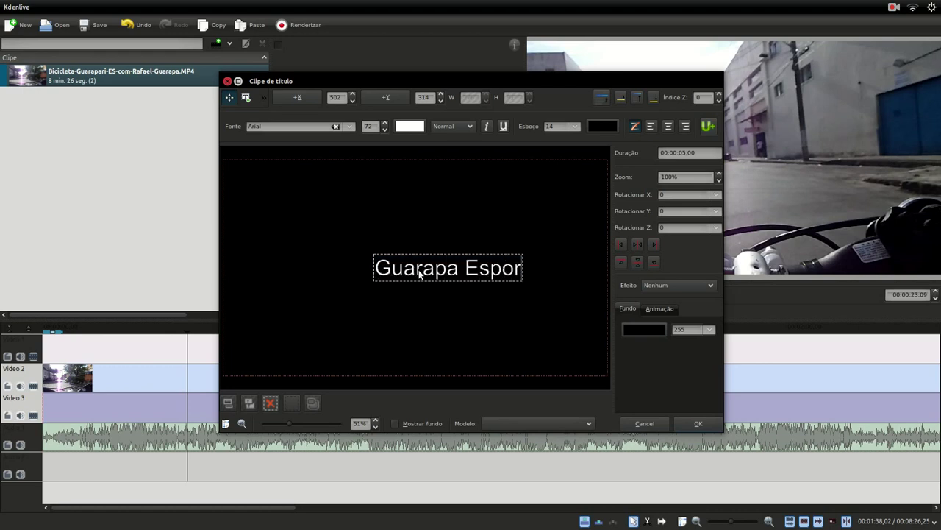
pyautogui.click(574, 302)
pyautogui.click(522, 272)
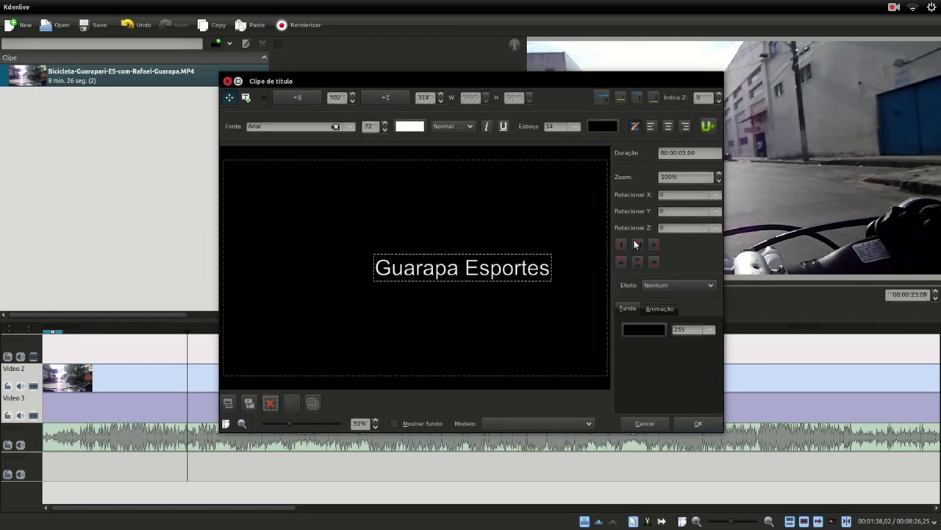
pyautogui.click(638, 245)
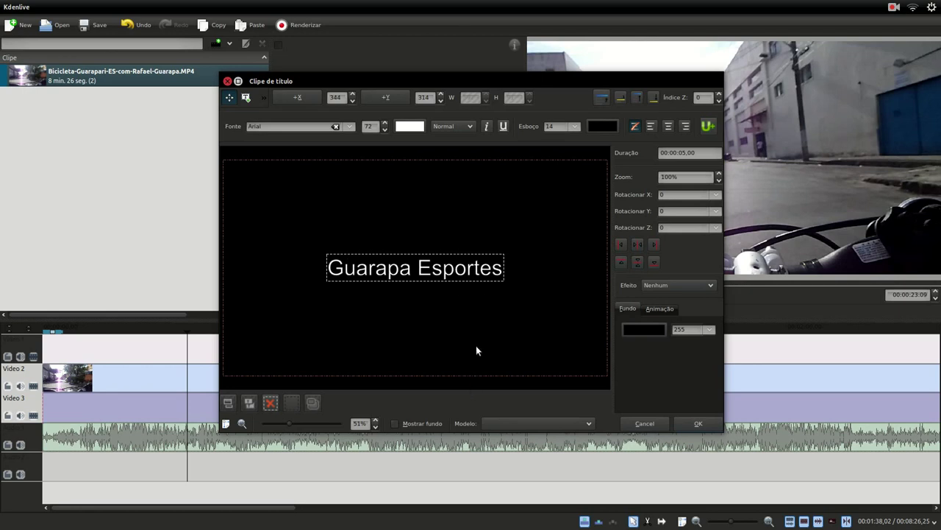
# Set the font size of the whole Guarapa Esportes text to 48.
pyautogui.doubleClick(453, 269)
pyautogui.hotkey('ctrl', 'a')
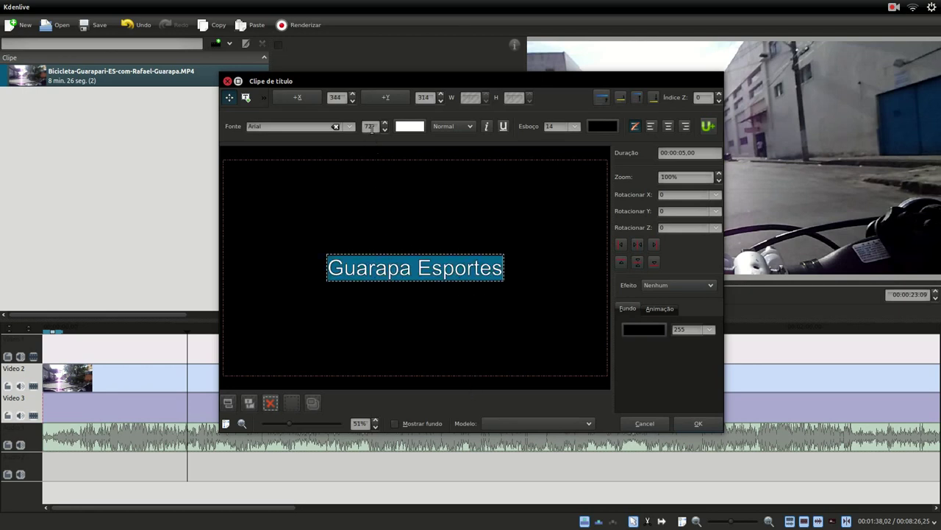
pyautogui.doubleClick(370, 126)
pyautogui.write('48')
pyautogui.press('Return')
# Centre the resized text horizontally and vertically in the frame and accept the title clip.
pyautogui.click(637, 246)
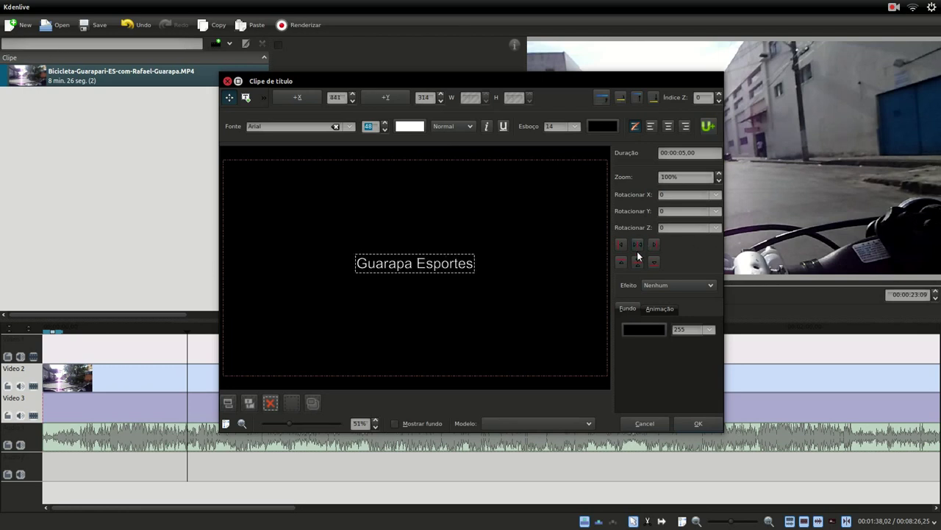
pyautogui.click(635, 259)
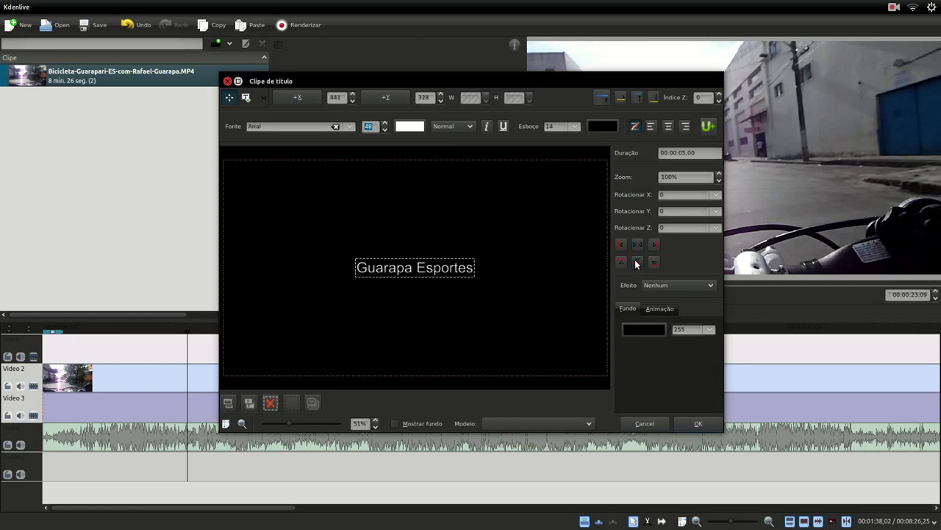
pyautogui.click(696, 424)
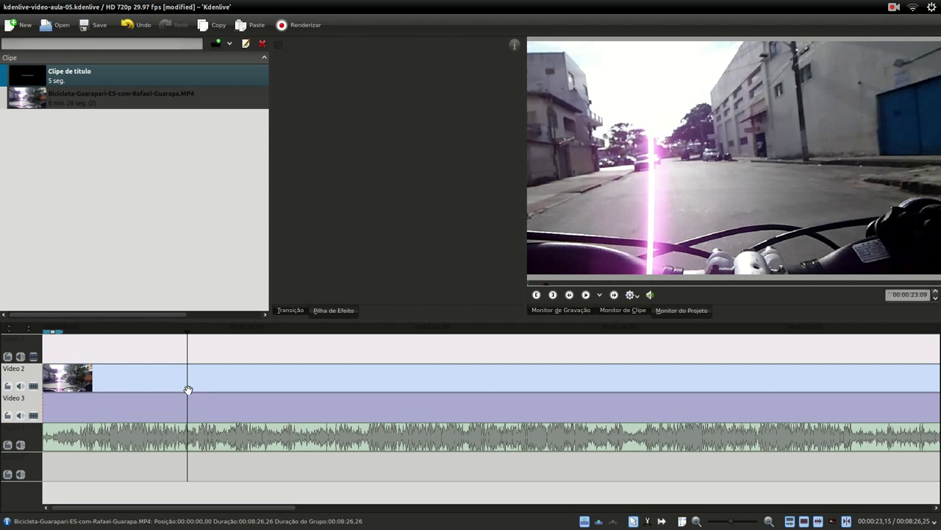
# Scrub through the first two minutes of the bicycle video on the timeline to examine its footage.
pyautogui.click(350, 352)
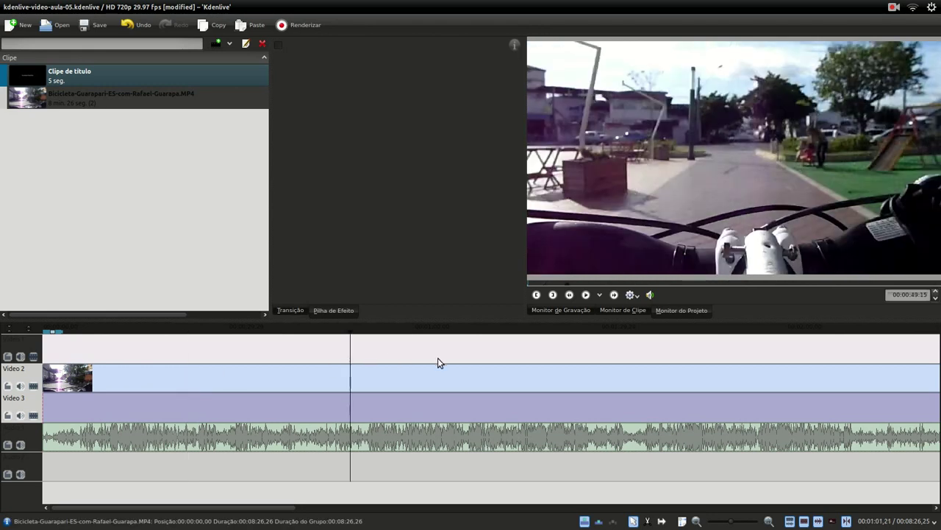
pyautogui.click(536, 358)
pyautogui.click(642, 351)
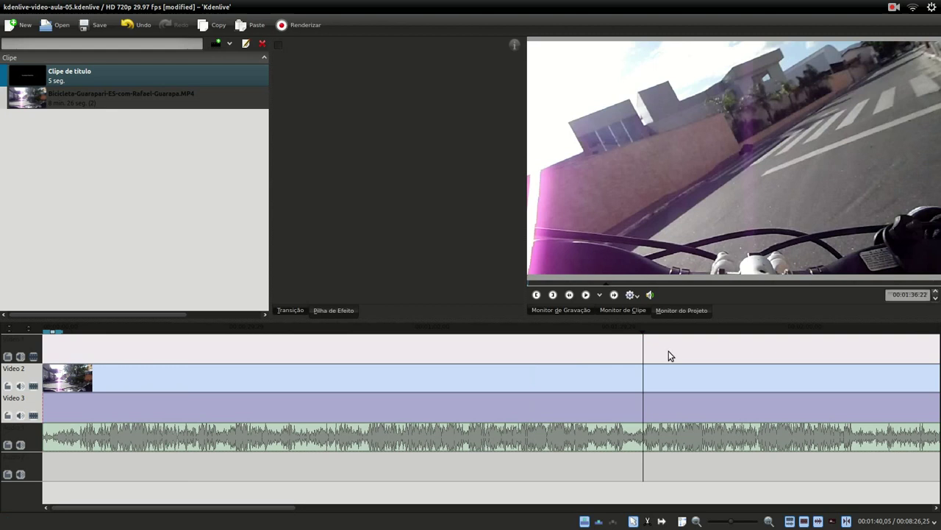
pyautogui.click(736, 349)
pyautogui.click(792, 350)
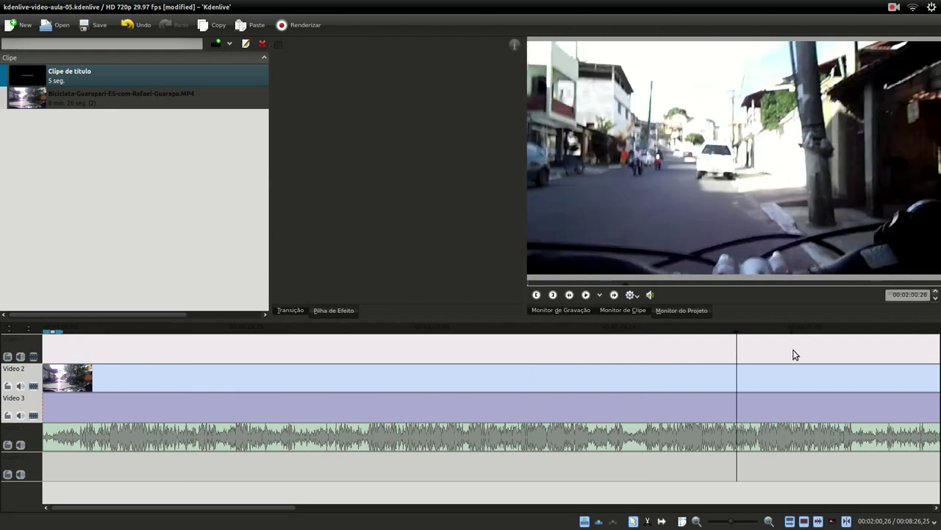
pyautogui.click(360, 351)
pyautogui.click(395, 343)
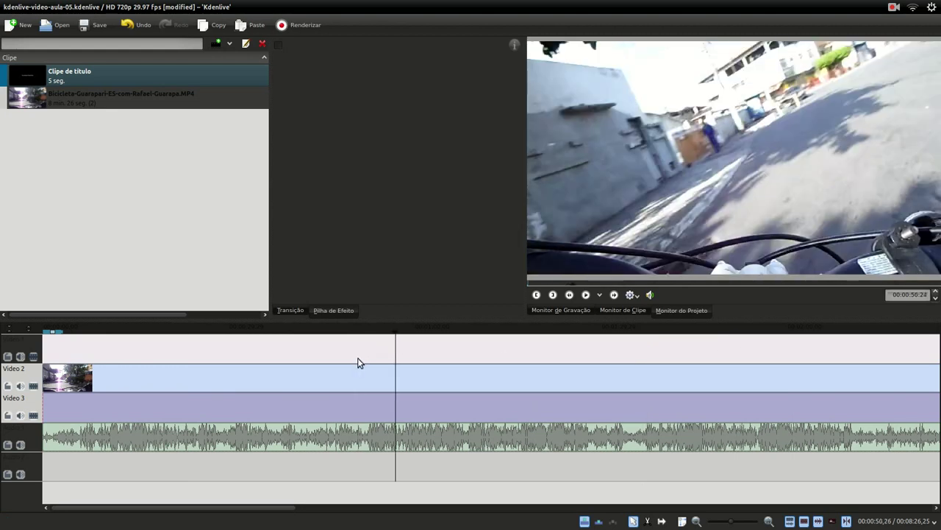
pyautogui.click(284, 348)
pyautogui.click(229, 337)
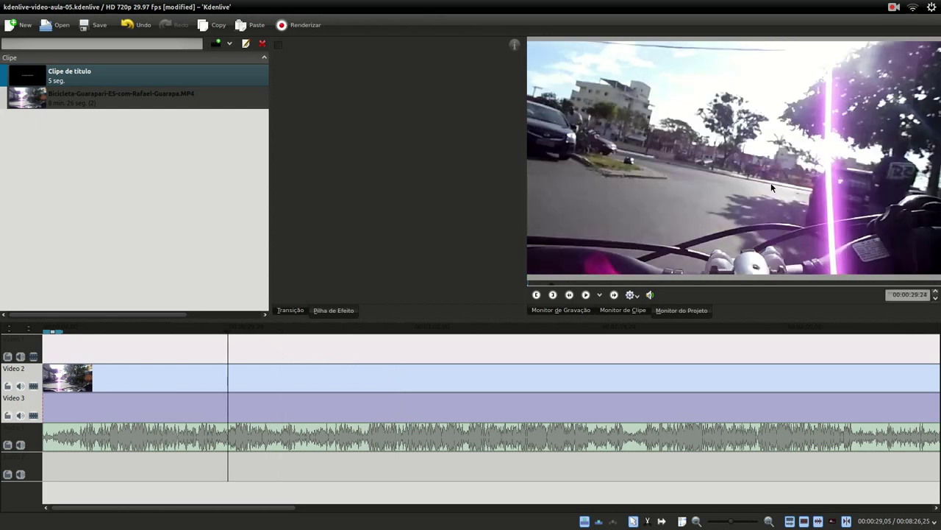
pyautogui.click(206, 352)
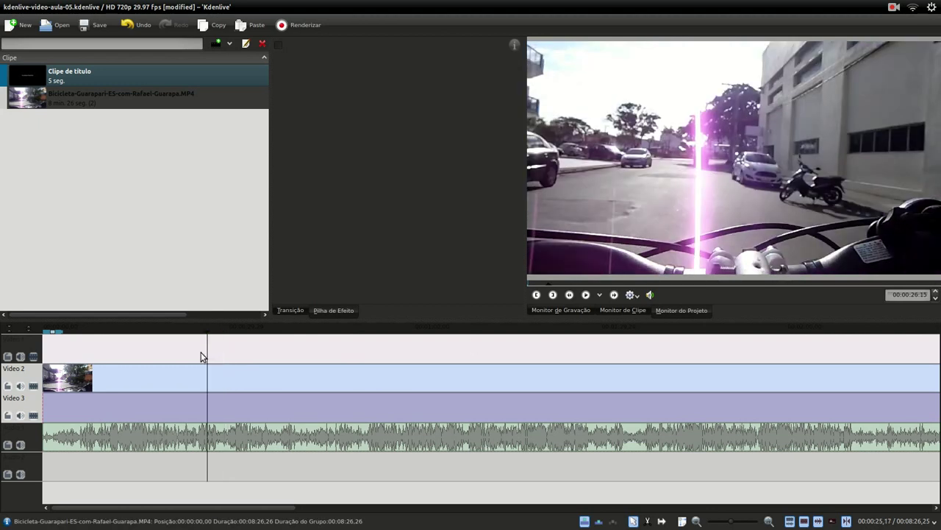
pyautogui.click(245, 354)
pyautogui.click(284, 355)
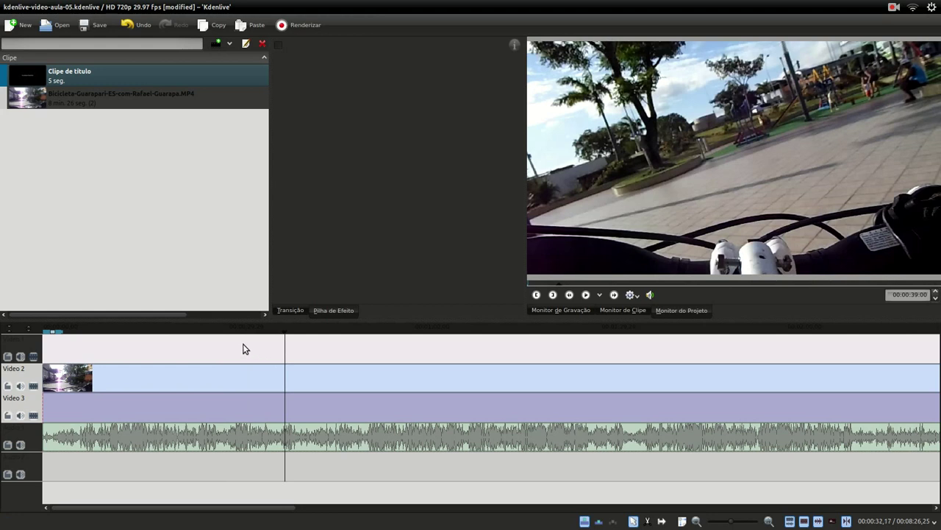
pyautogui.click(244, 348)
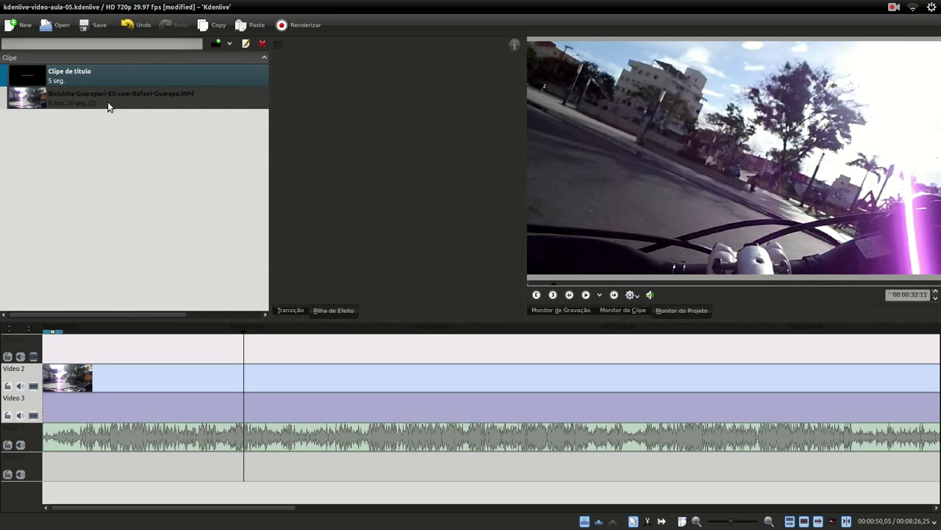
# Rename the title clip in the project bin as "Guarapa Esportes".
pyautogui.doubleClick(61, 77)
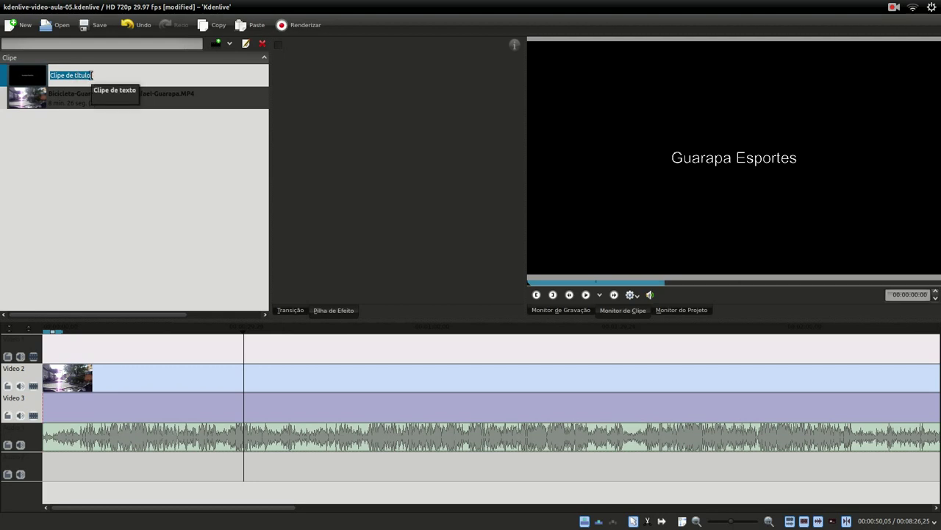
pyautogui.write('Guarapa Esportes')
pyautogui.press('Return')
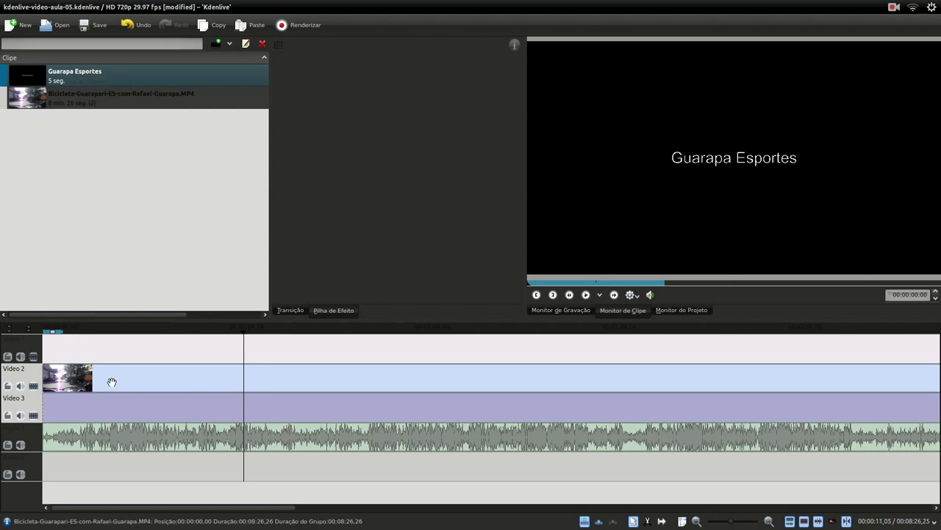
# Place the Guarapa Esportes title at the start of the Video 2 track, with the bicycle clip directly after it.
pyautogui.moveTo(111, 380); pyautogui.dragTo(198, 386)
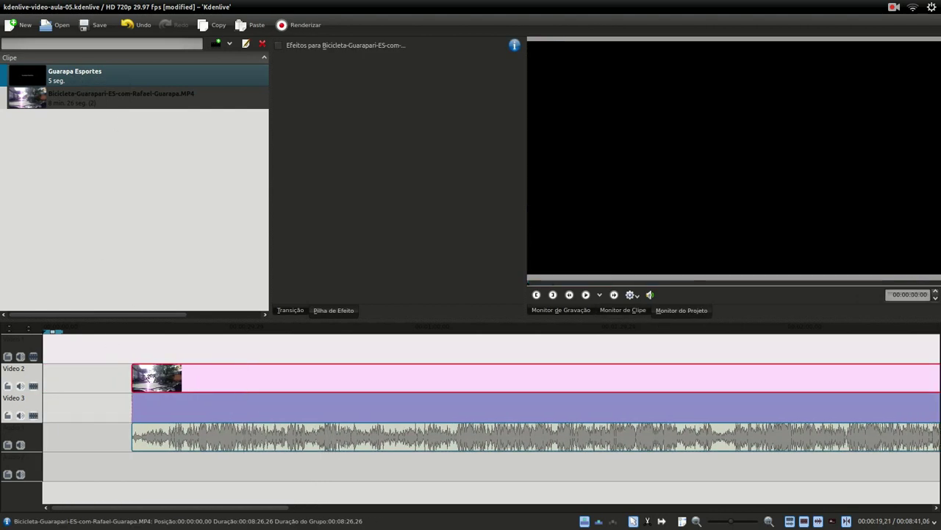
pyautogui.moveTo(62, 79); pyautogui.dragTo(45, 379)
pyautogui.moveTo(176, 382); pyautogui.dragTo(118, 382)
# Play the title clip in the project monitor from the start of the timeline, stopping before the bicycle video.
pyautogui.click(44, 356)
pyautogui.click(42, 355)
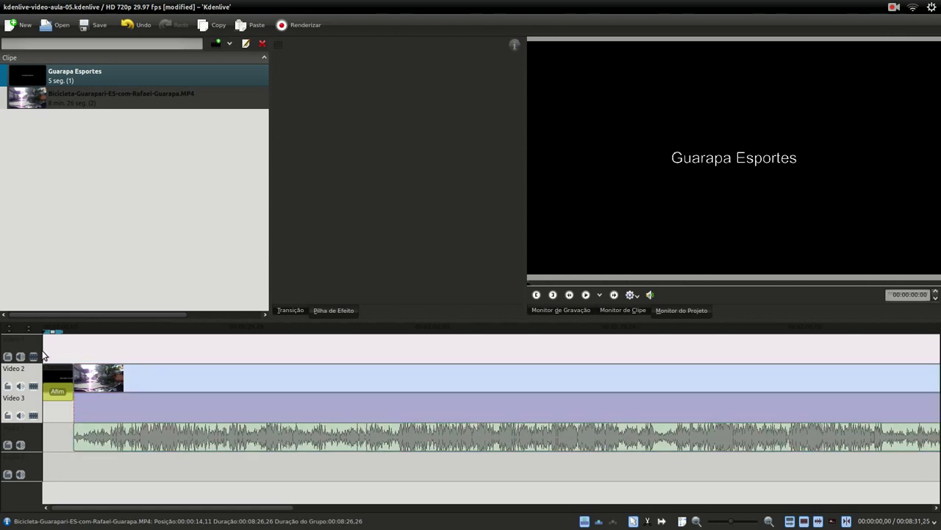
pyautogui.click(585, 295)
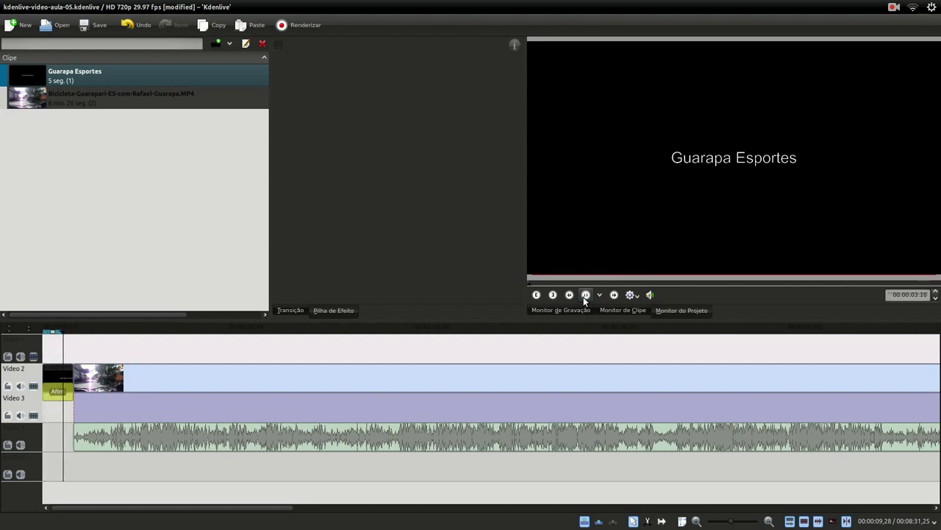
pyautogui.click(585, 295)
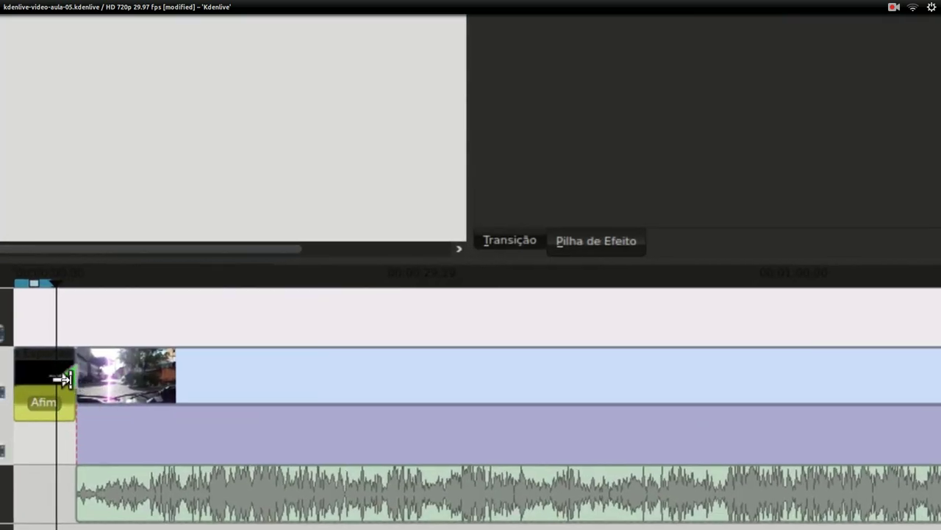
# Shorten the title clip on the timeline to 00:00:03,10 and move the bicycle clip up against its end.
pyautogui.click(70, 378)
pyautogui.moveTo(65, 378)
pyautogui.mouseDown()
pyautogui.moveTo(48, 380)
pyautogui.moveTo(66, 381)
pyautogui.moveTo(54, 368)
pyautogui.mouseUp()
pyautogui.click(33, 330)
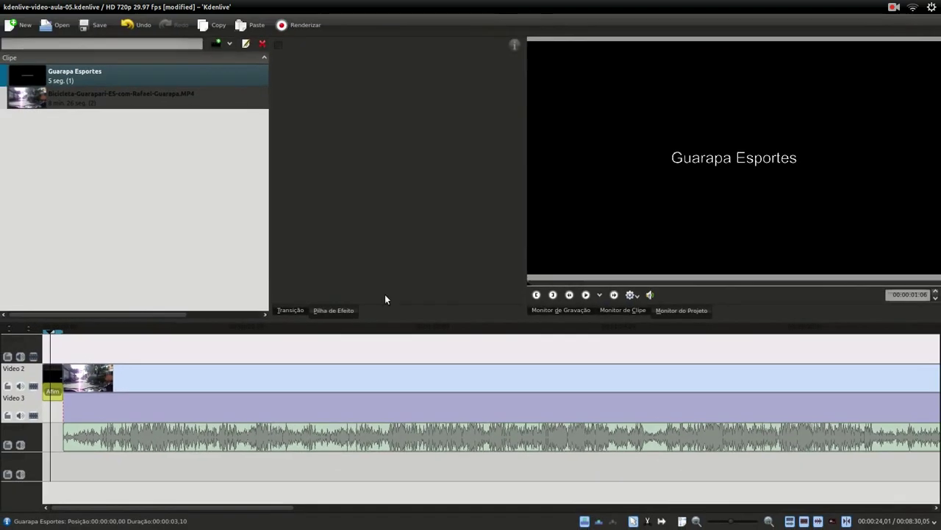
# Play the cut from the title to the bicycle video and turn the project monitor's volume down to mute.
pyautogui.click(585, 294)
pyautogui.click(651, 295)
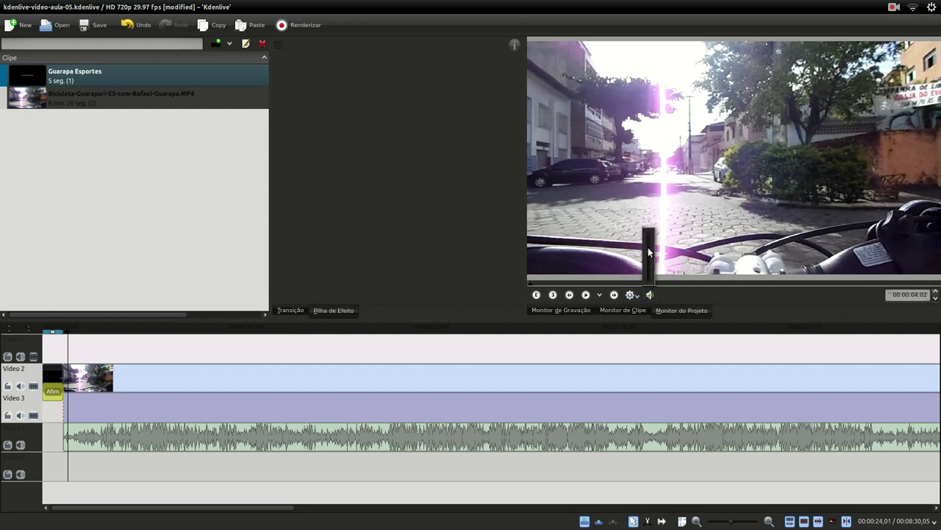
pyautogui.moveTo(649, 253); pyautogui.dragTo(649, 279)
# Scrub through the opening of the bicycle video and return the playhead to the title clip.
pyautogui.click(104, 362)
pyautogui.click(132, 366)
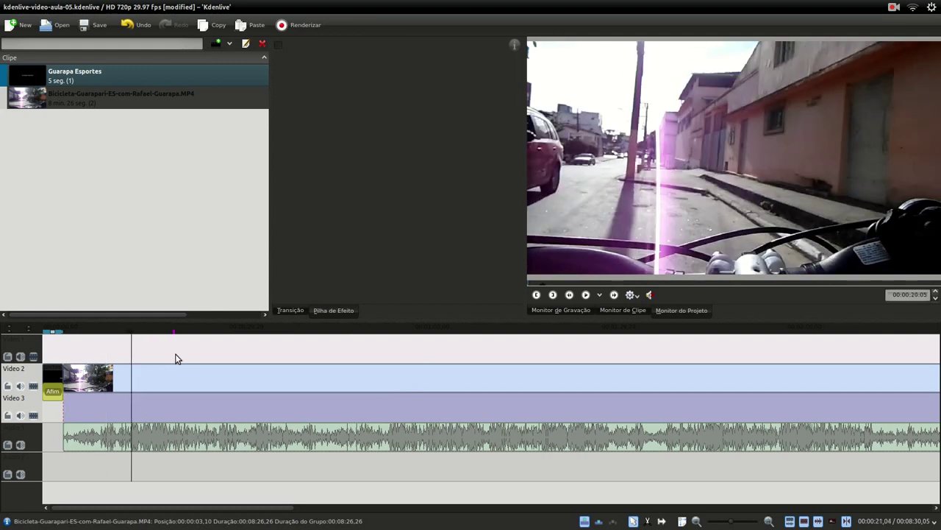
pyautogui.click(166, 358)
pyautogui.click(193, 354)
pyautogui.click(224, 346)
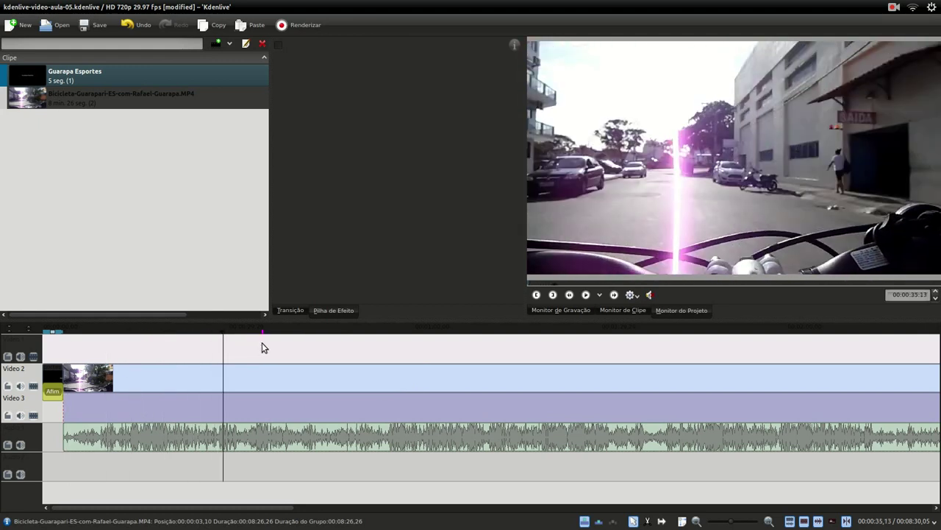
pyautogui.click(262, 342)
pyautogui.click(52, 359)
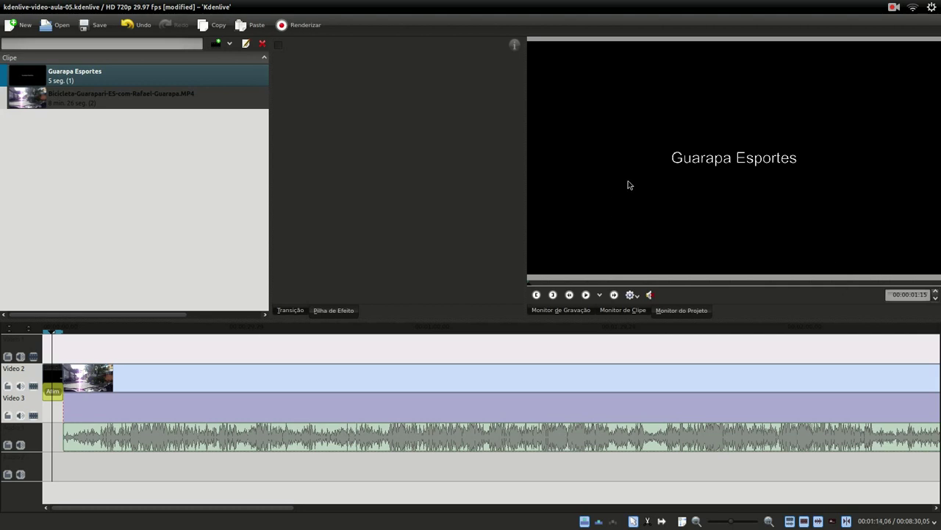
# Add the Pan e Zoom effect to the title clip on the timeline and save the project.
pyautogui.rightClick(52, 375)
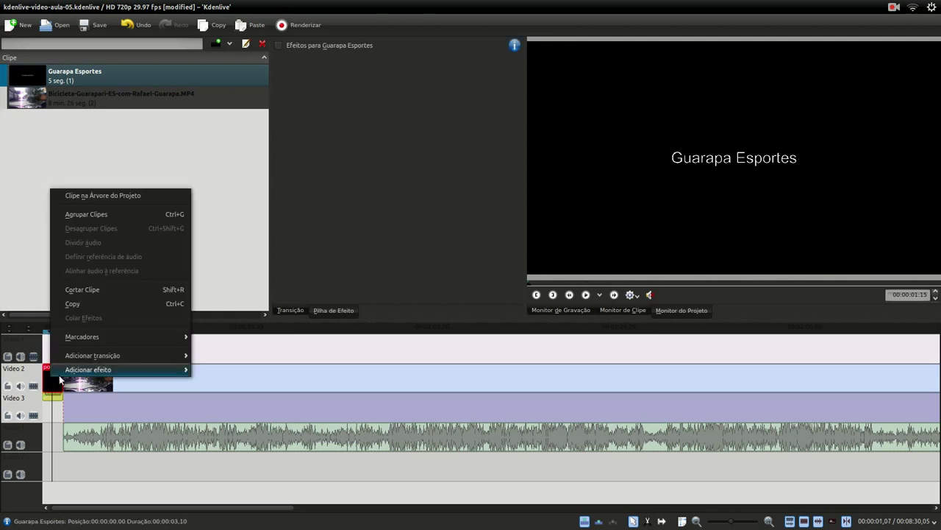
pyautogui.moveTo(69, 373)
pyautogui.moveTo(272, 356)
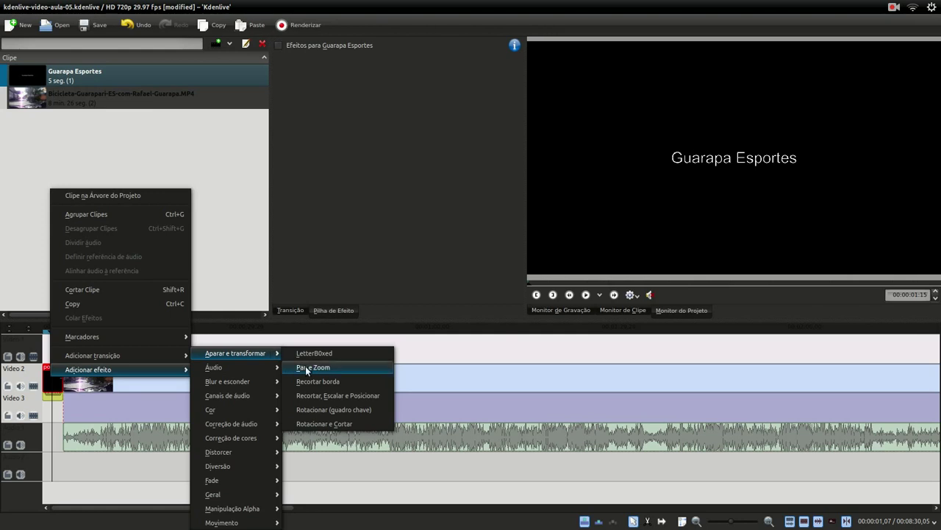
pyautogui.click(308, 369)
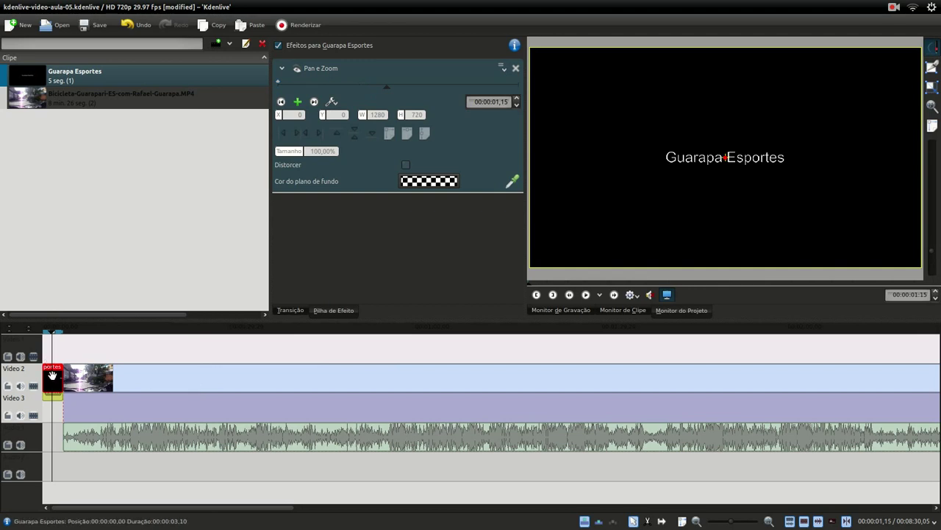
pyautogui.click(92, 32)
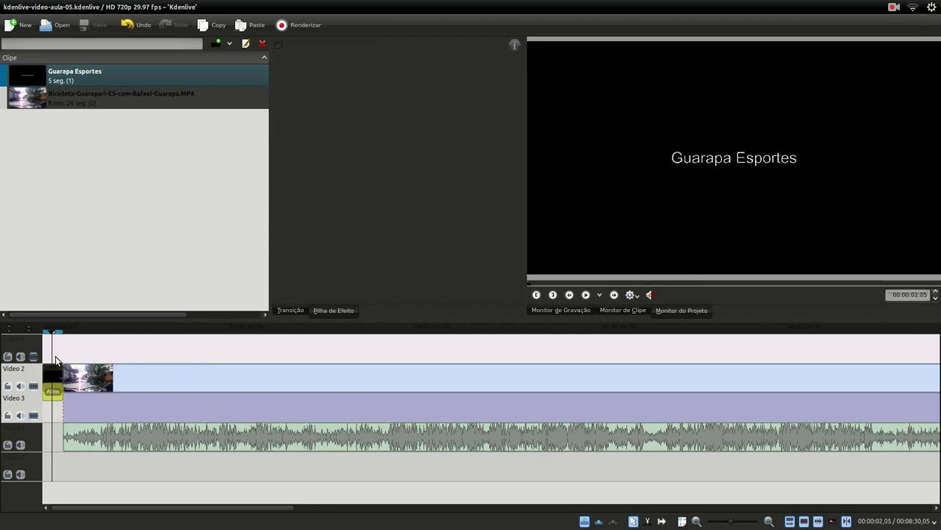
# Play the title clip from the start and reselect it to show its Pan e Zoom settings.
pyautogui.click(55, 356)
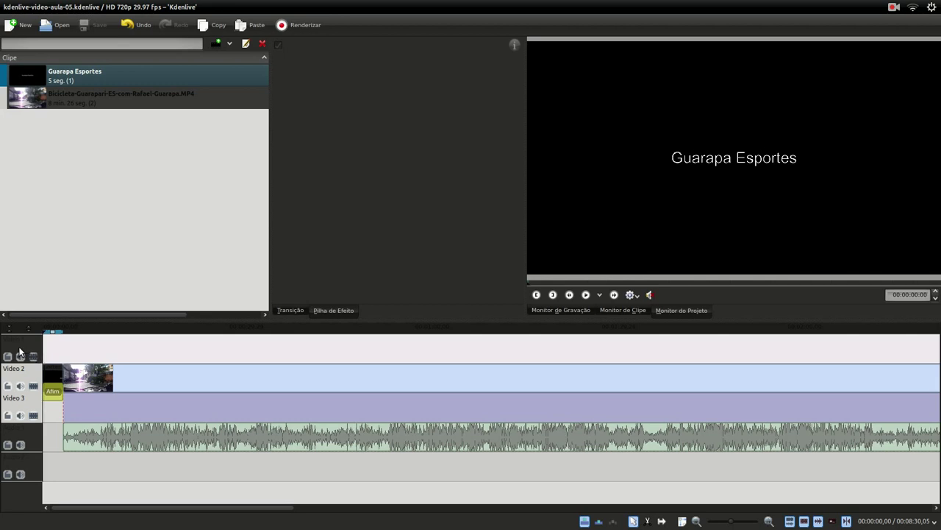
pyautogui.press('space')
pyautogui.click(53, 378)
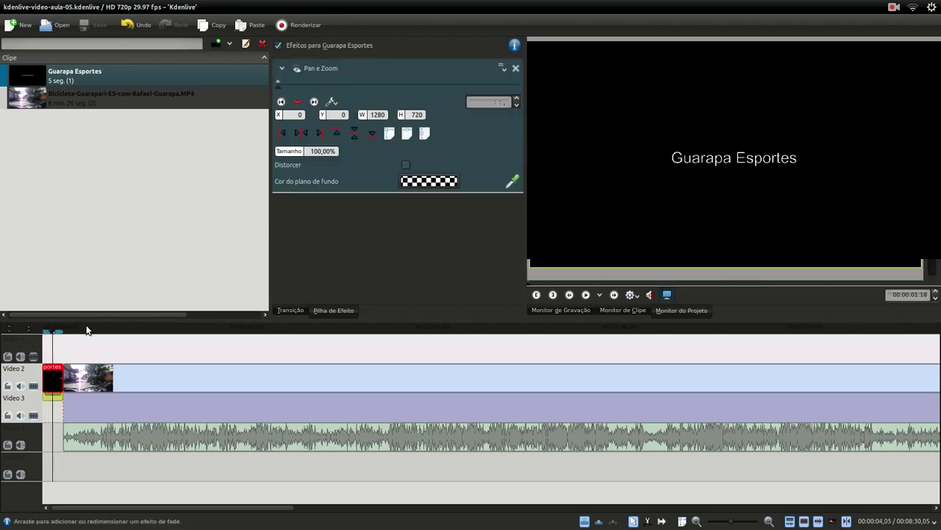
# Check the start and end positions of the Pan e Zoom effect's keyframe timeline.
pyautogui.click(281, 102)
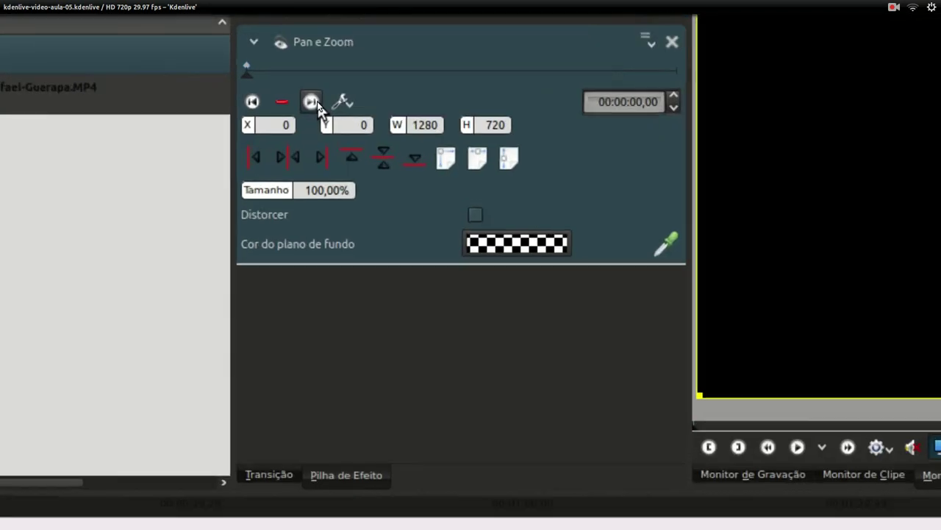
pyautogui.click(311, 101)
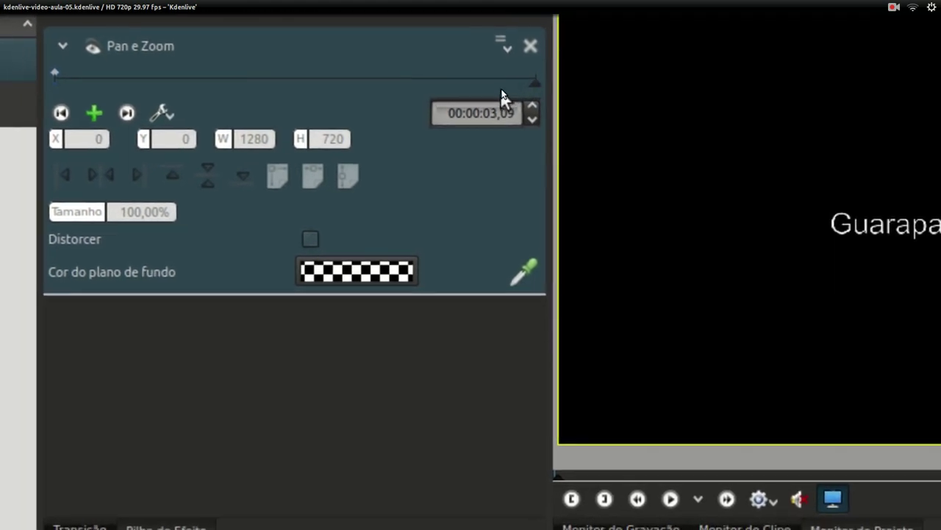
pyautogui.moveTo(534, 94); pyautogui.dragTo(122, 83)
pyautogui.moveTo(304, 85); pyautogui.dragTo(242, 83)
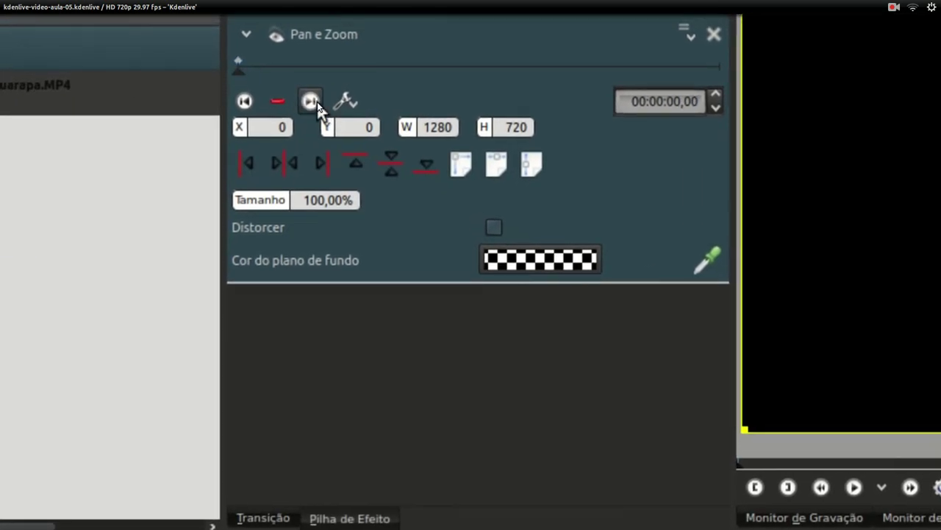
# Add a Pan e Zoom keyframe at the end of the title clip, 00:00:03,09, and set its size to 130%.
pyautogui.click(316, 102)
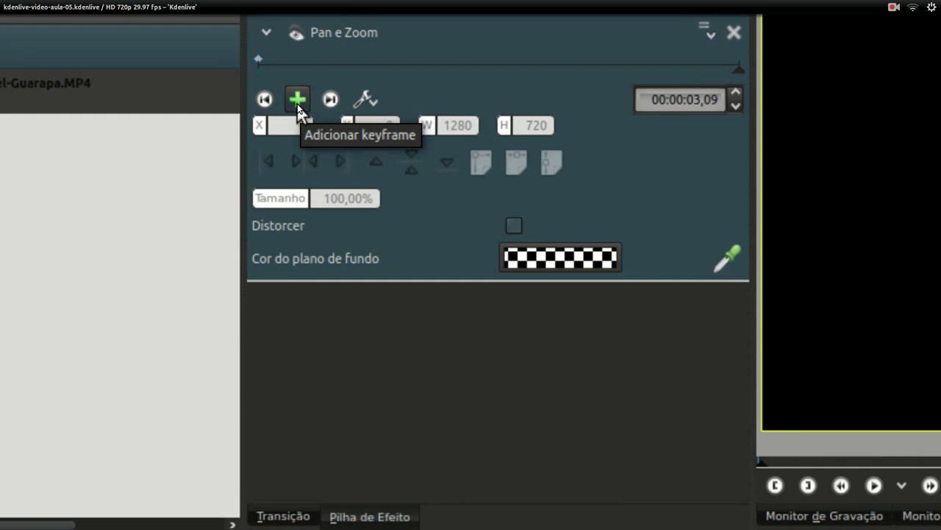
pyautogui.click(297, 100)
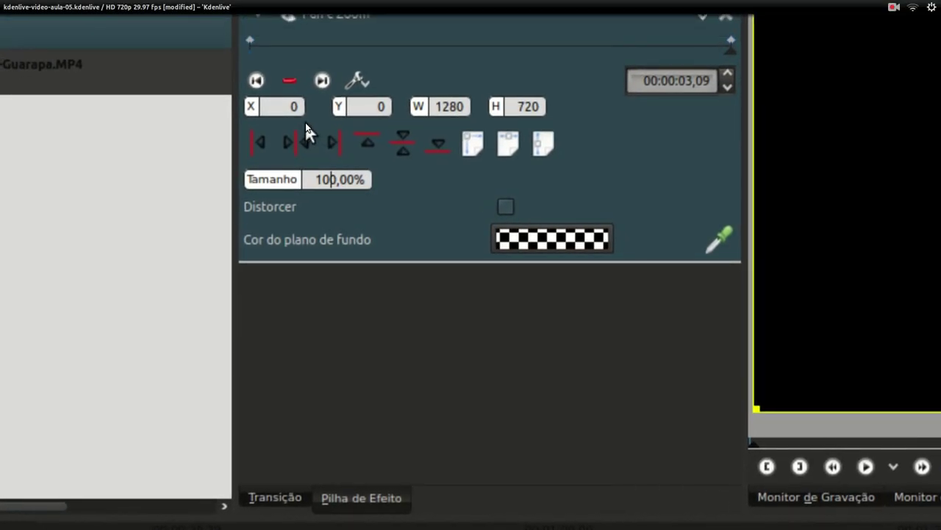
pyautogui.hotkey('shift', 'Left')
pyautogui.hotkey('shift', 'Left')
pyautogui.write('30')
pyautogui.press('Return')
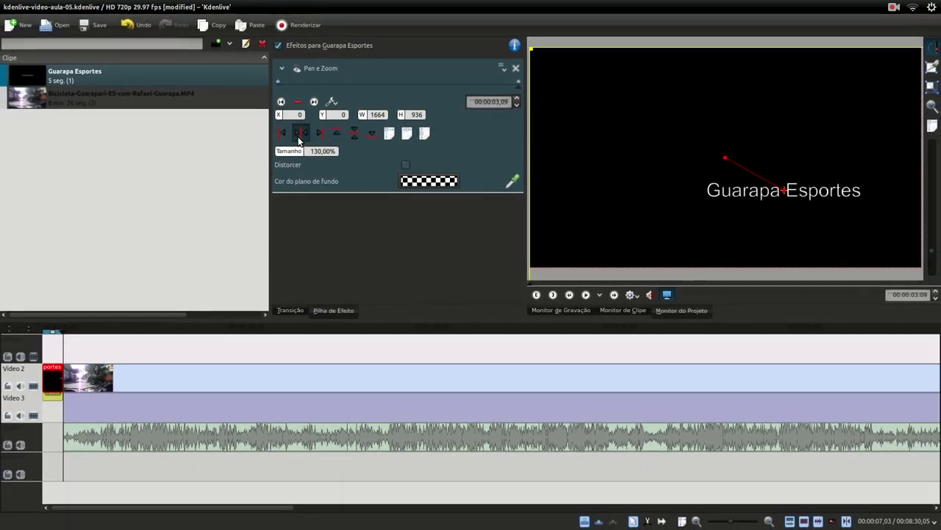
# Centre the title horizontally and vertically in the Pan e Zoom end keyframe, and play the timeline from the start.
pyautogui.click(302, 136)
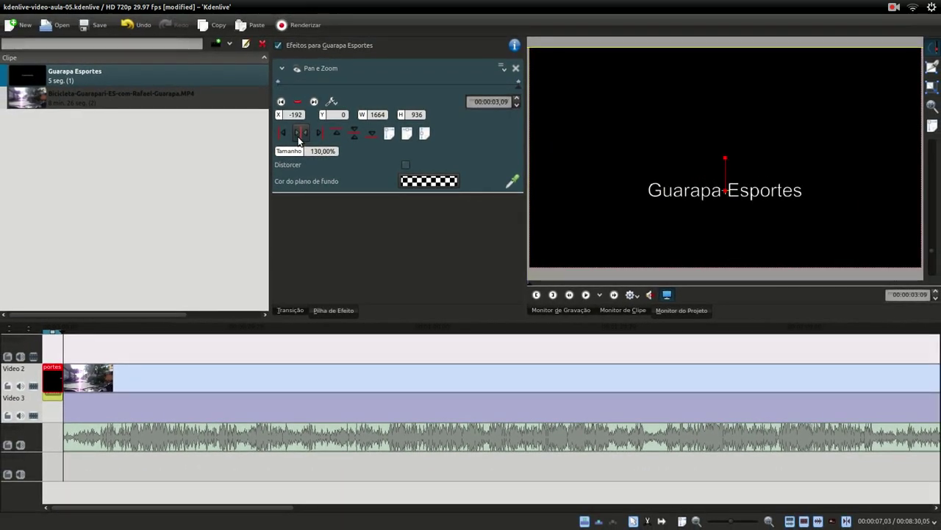
pyautogui.click(350, 134)
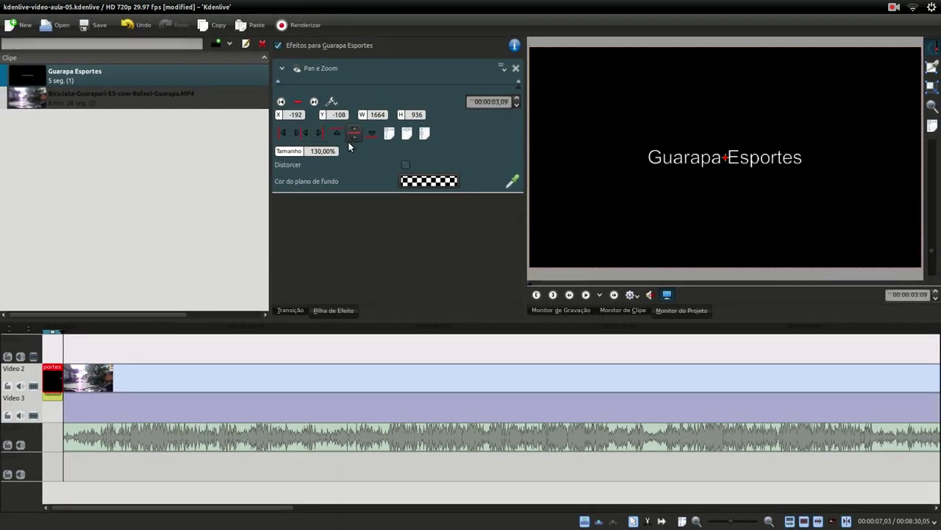
pyautogui.click(57, 352)
pyautogui.press('Home')
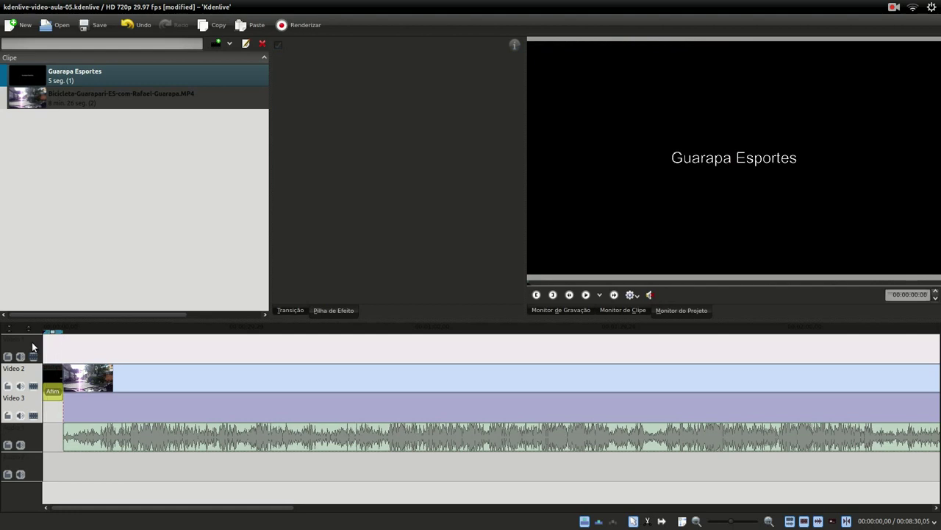
pyautogui.click(586, 295)
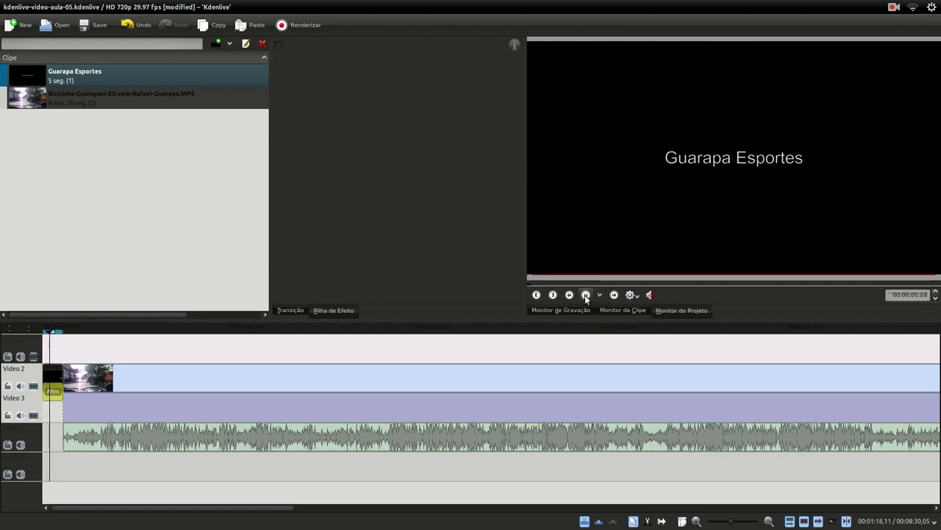
pyautogui.click(586, 295)
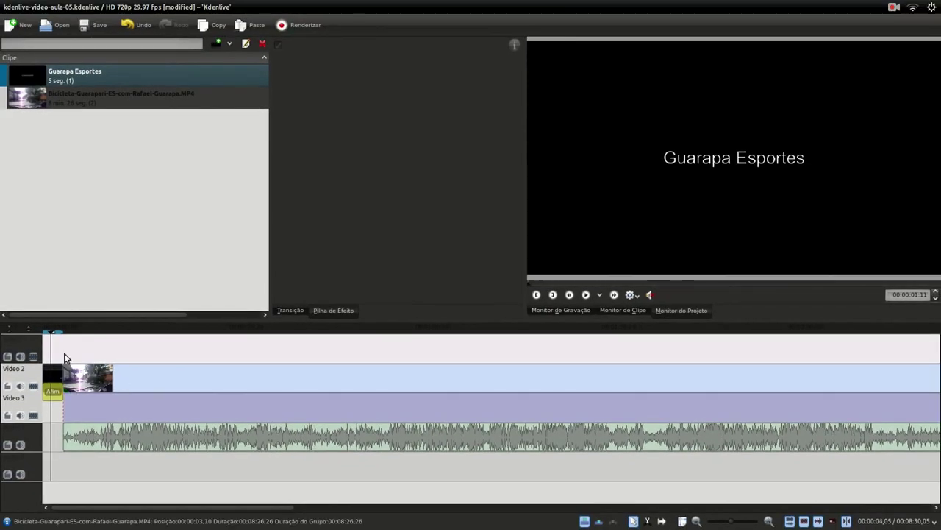
pyautogui.press('space')
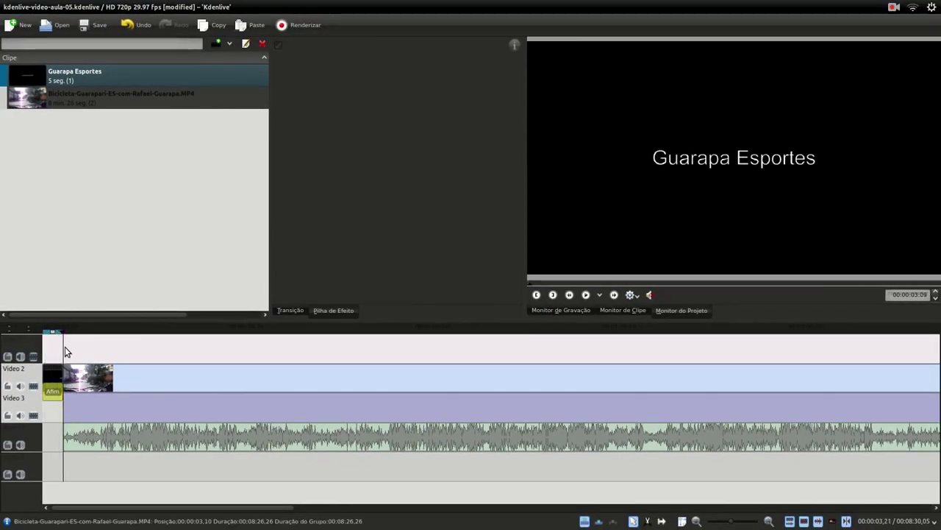
# Scrub between the title clip and the bicycle video, and replay the title's zoom animation from the start.
pyautogui.click(59, 345)
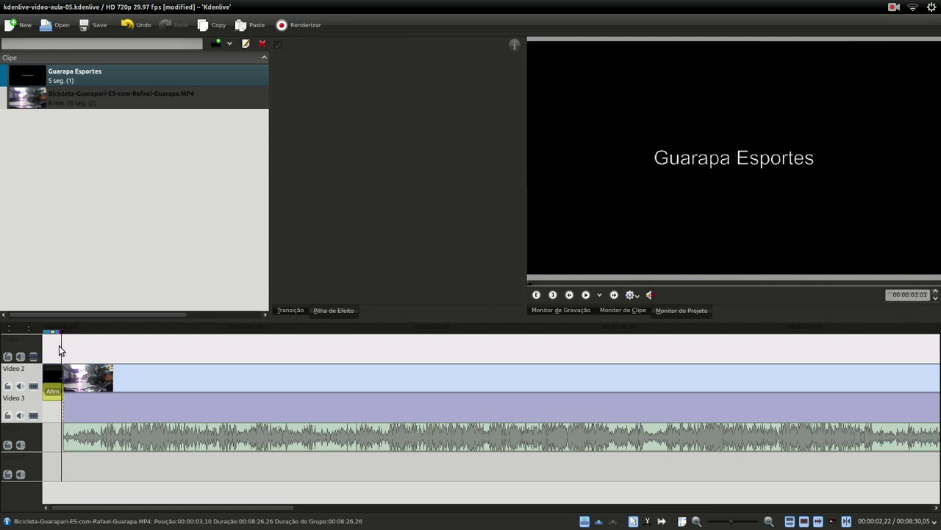
pyautogui.click(111, 351)
pyautogui.click(123, 351)
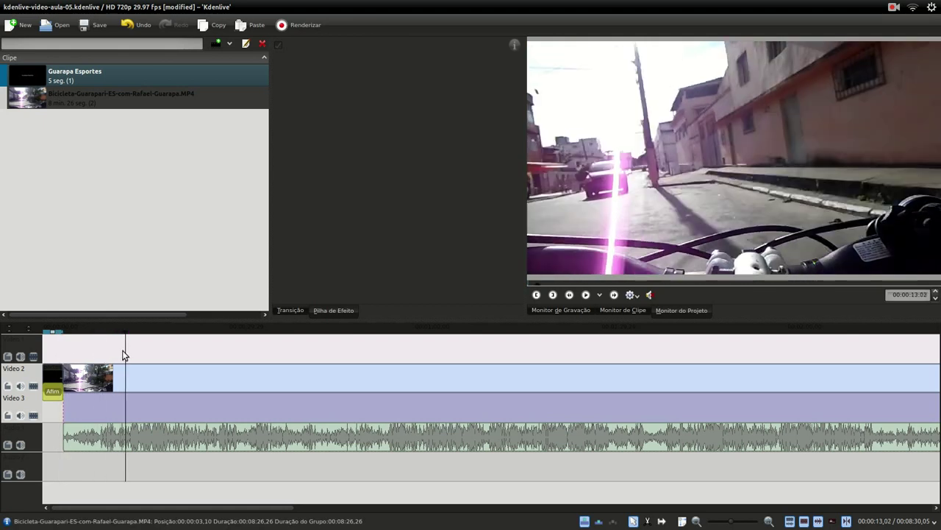
pyautogui.press('j')
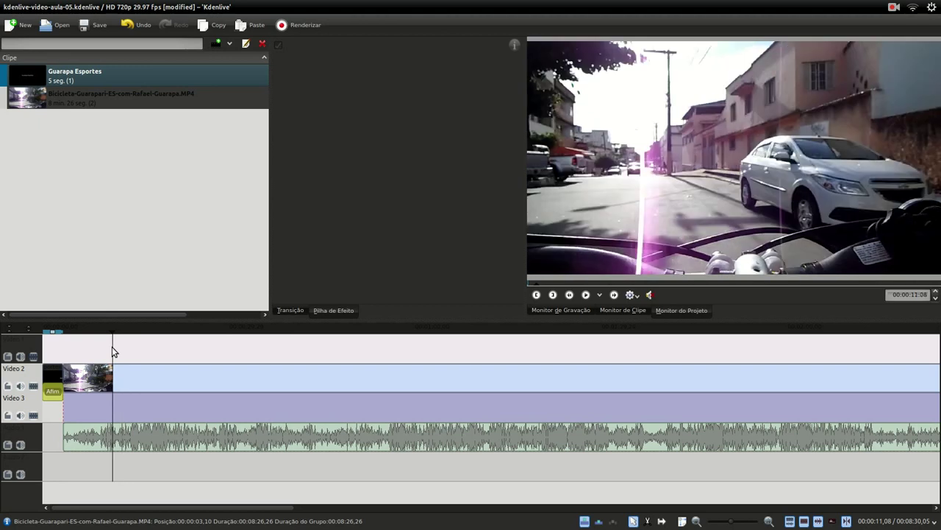
pyautogui.click(56, 341)
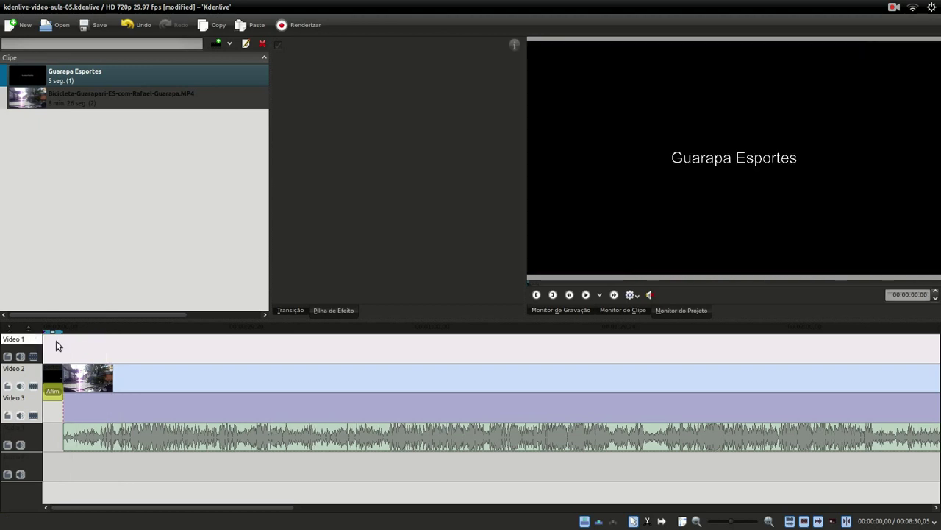
pyautogui.click(585, 296)
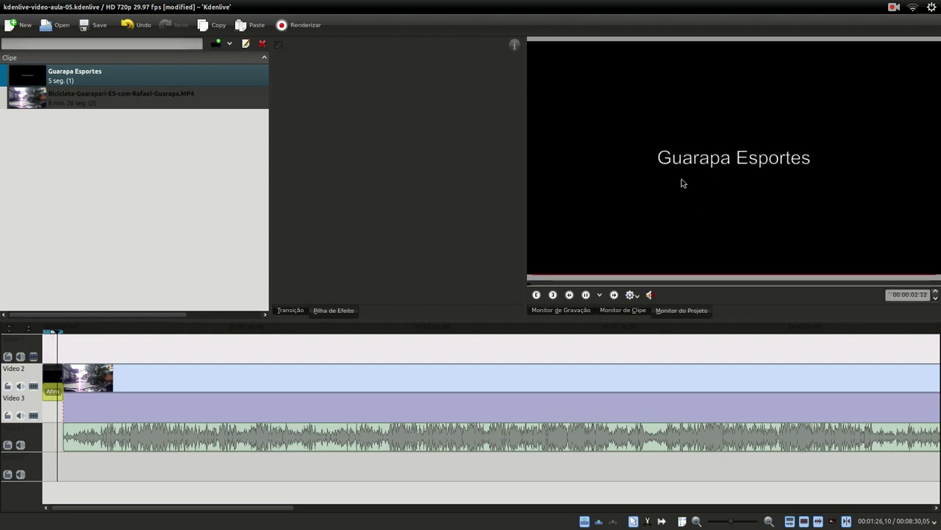
pyautogui.click(584, 295)
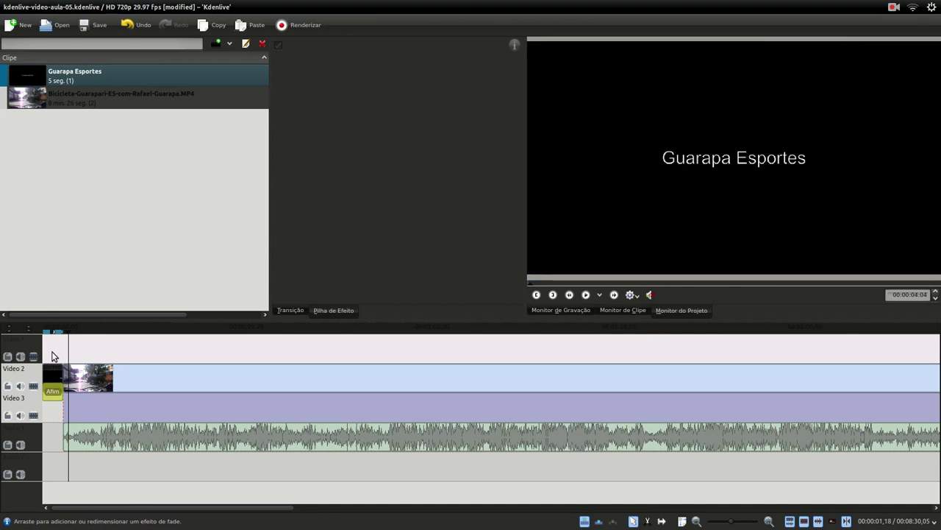
# Remove the Pan e Zoom effect from the title clip on the Video 2 track.
pyautogui.click(53, 356)
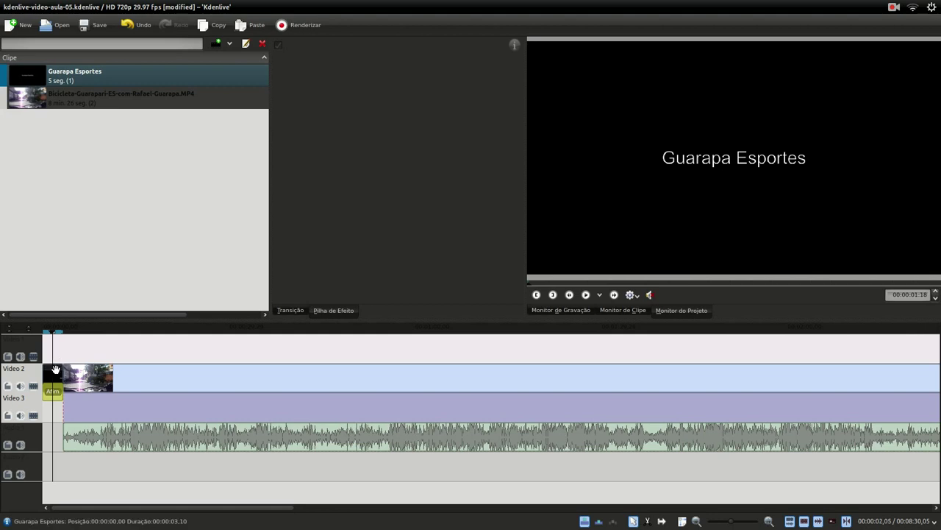
pyautogui.click(54, 372)
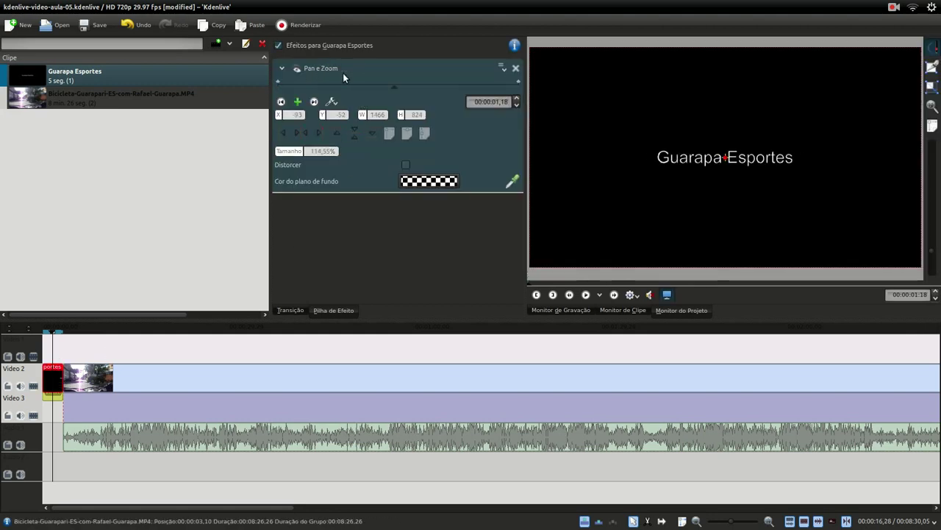
pyautogui.click(515, 68)
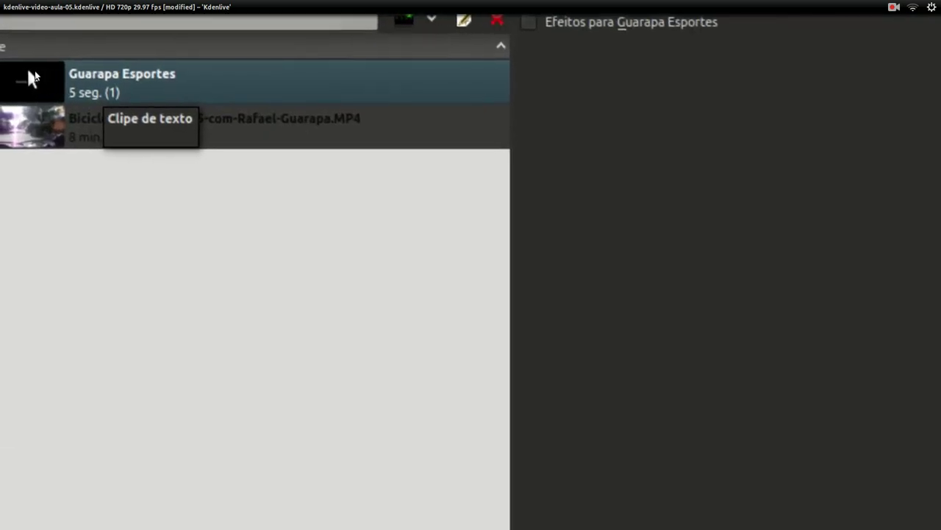
# Try recolouring the whole Guarapa Esportes title text bright blue in the title clip's properties, and undo the change.
pyautogui.rightClick(42, 68)
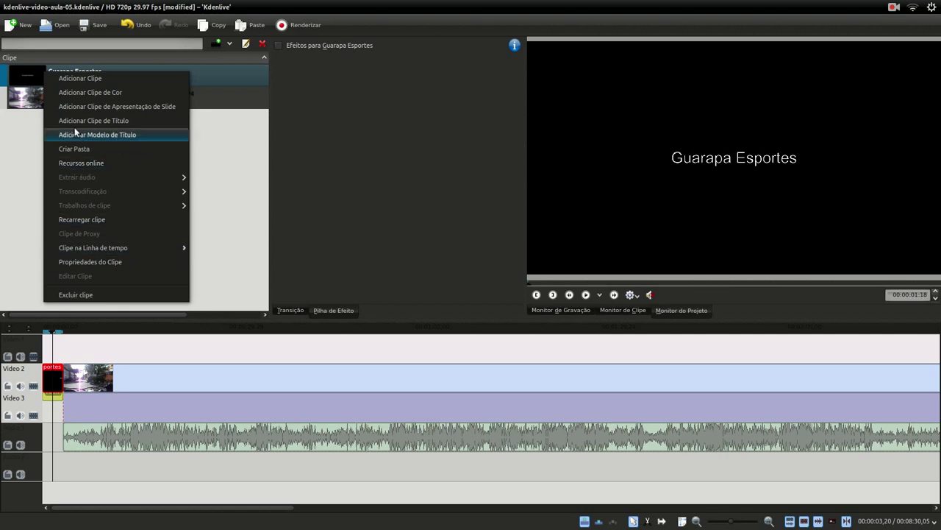
pyautogui.click(96, 262)
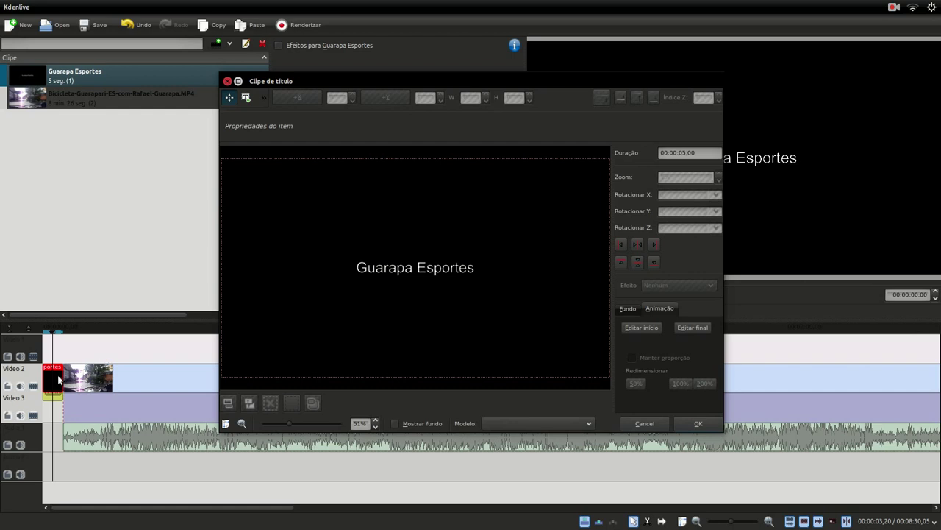
pyautogui.click(449, 268)
pyautogui.doubleClick(438, 269)
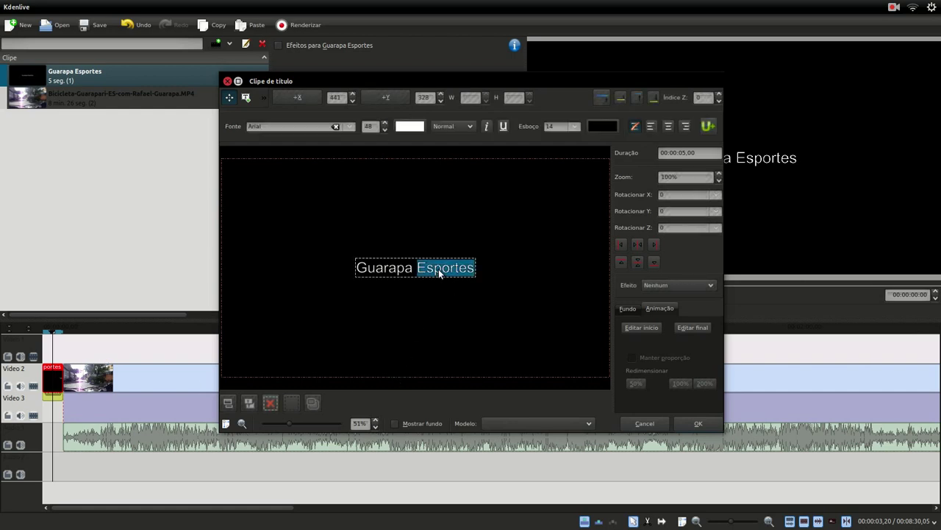
pyautogui.hotkey('ctrl', 'a')
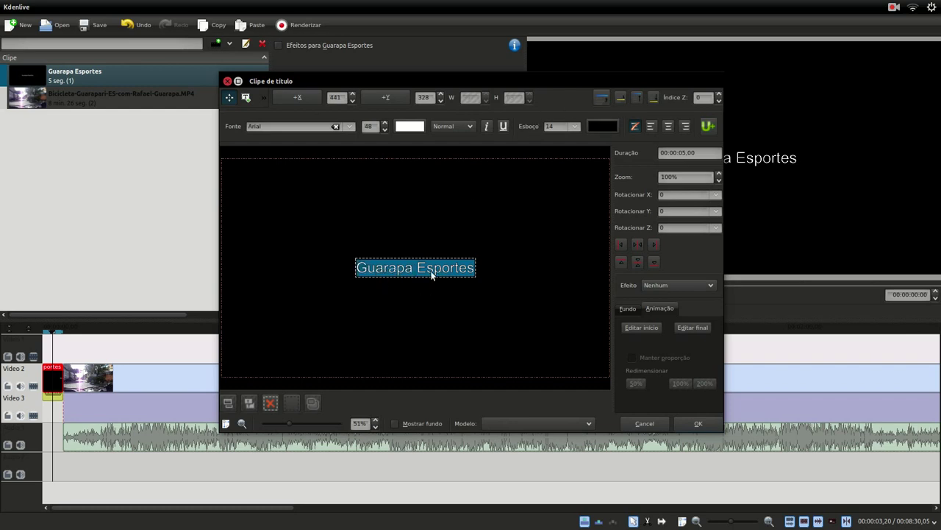
pyautogui.click(412, 128)
pyautogui.moveTo(438, 170); pyautogui.dragTo(396, 111)
pyautogui.click(612, 381)
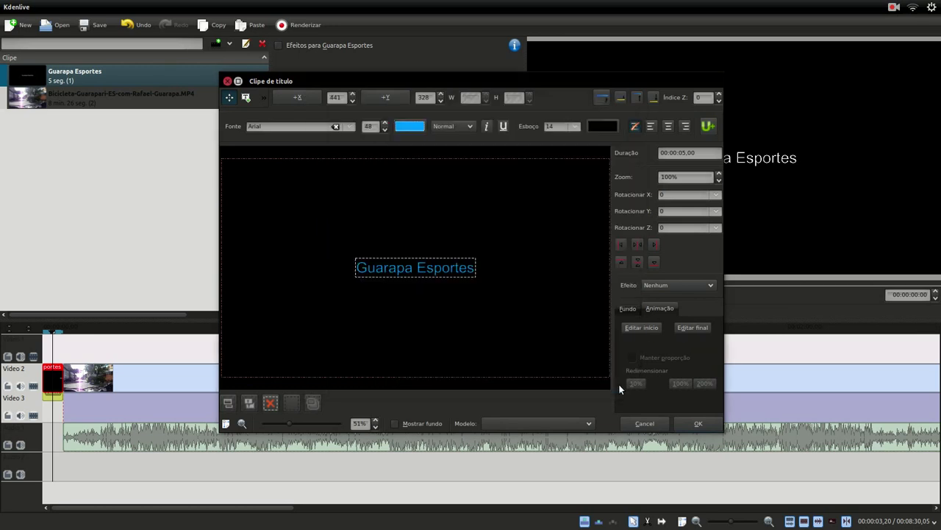
pyautogui.click(699, 425)
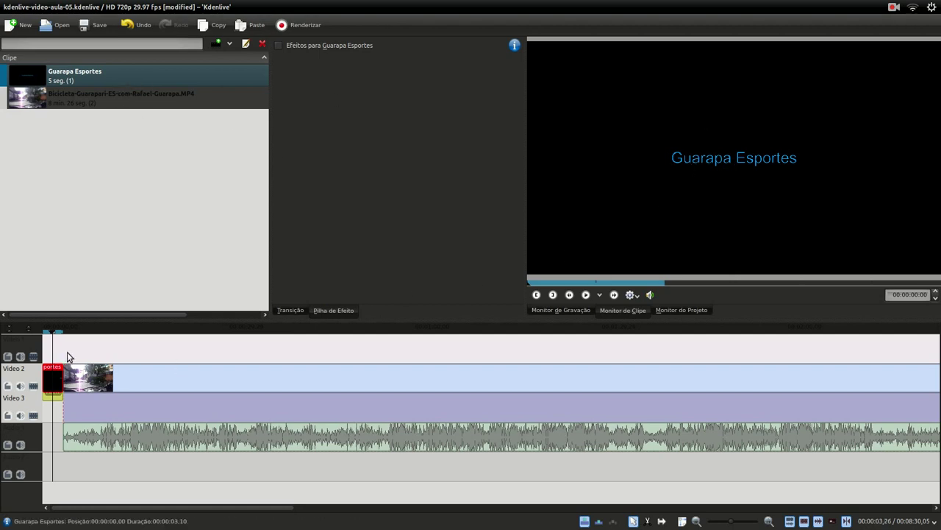
pyautogui.hotkey('ctrl', 'z')
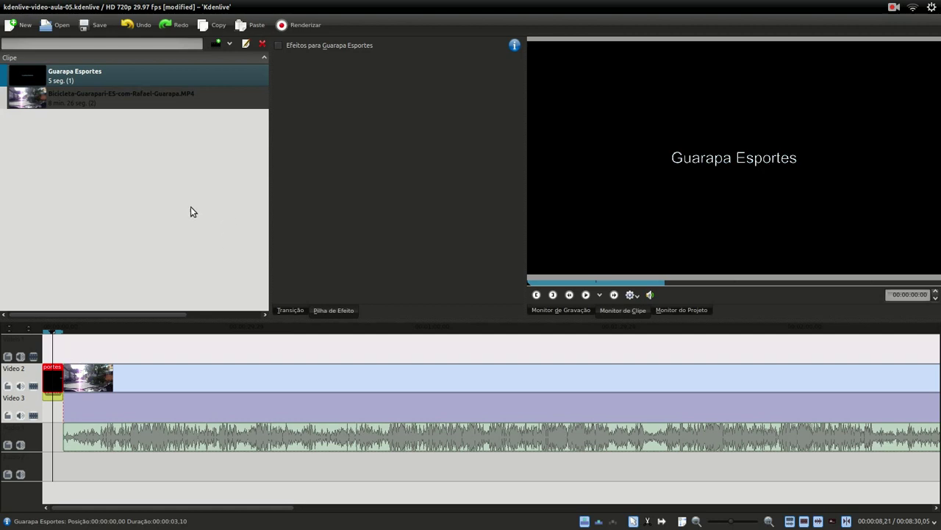
# Open the Guarapa Esportes clip's properties and apply the Máquina de Escrever effect to its title text.
pyautogui.rightClick(74, 75)
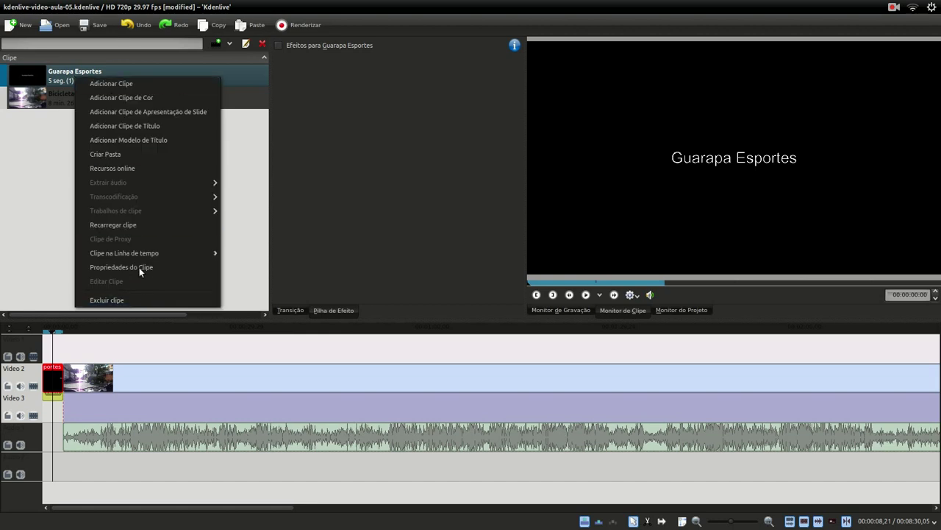
pyautogui.click(141, 265)
pyautogui.click(436, 268)
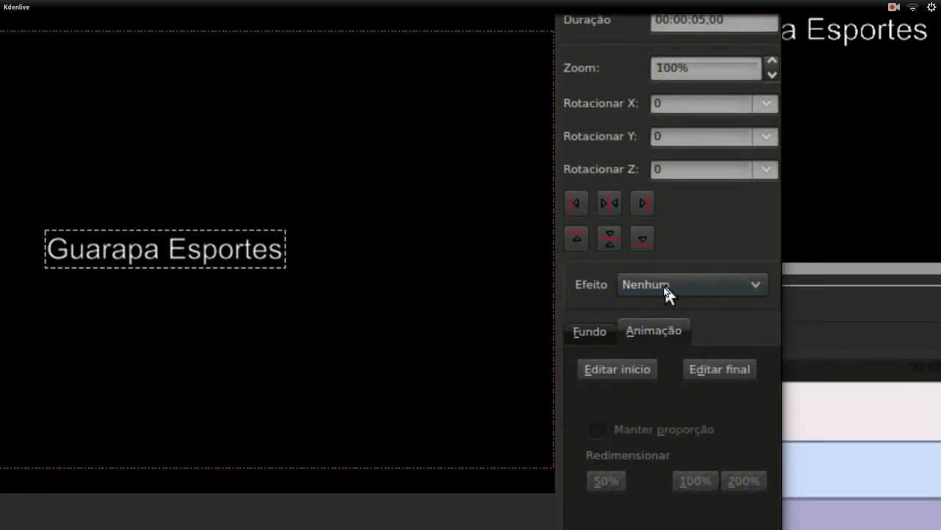
pyautogui.click(668, 288)
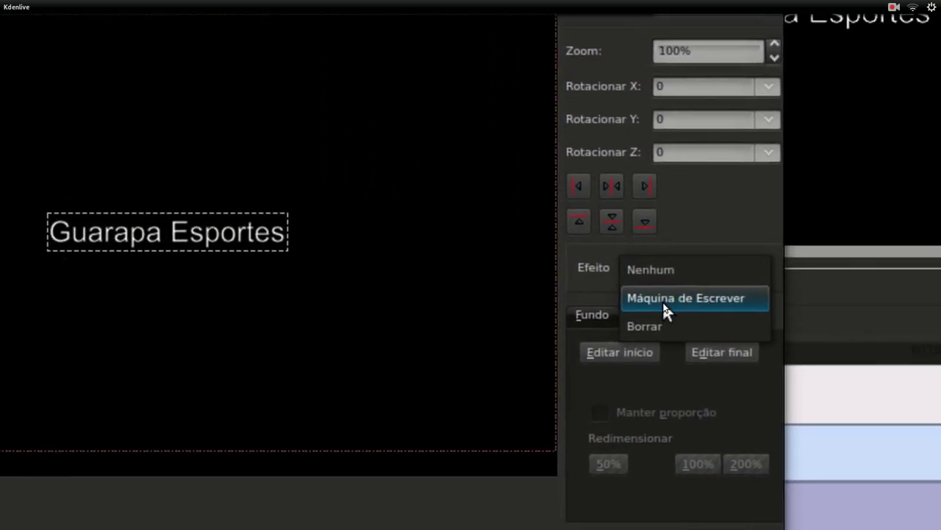
pyautogui.click(660, 303)
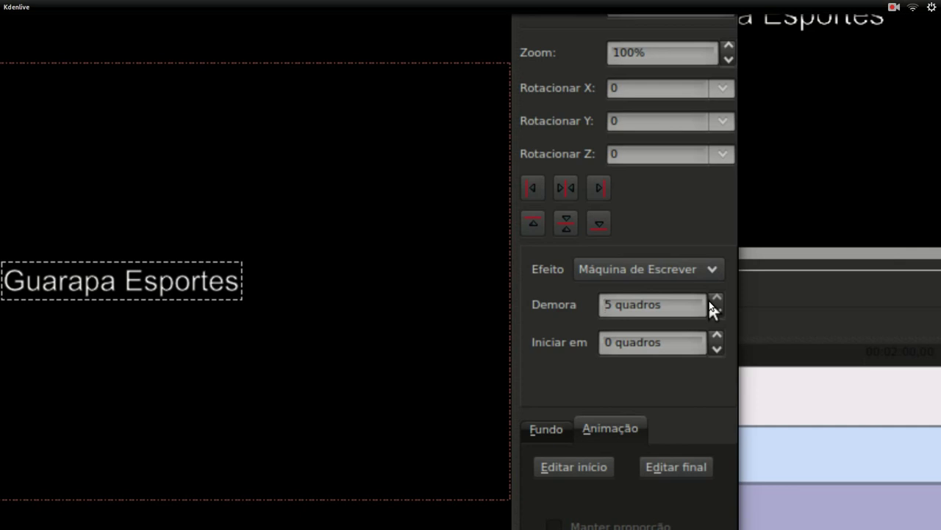
# Set the Máquina de Escrever effect's Demora to 2 quadros and save the title clip.
pyautogui.click(713, 299)
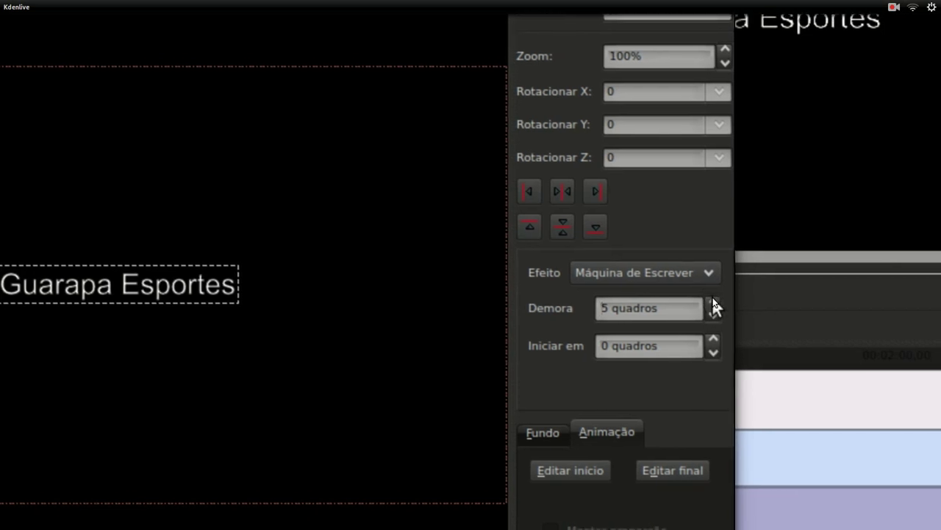
pyautogui.click(714, 299)
pyautogui.tripleClick(710, 300)
pyautogui.tripleClick(711, 300)
pyautogui.tripleClick(710, 300)
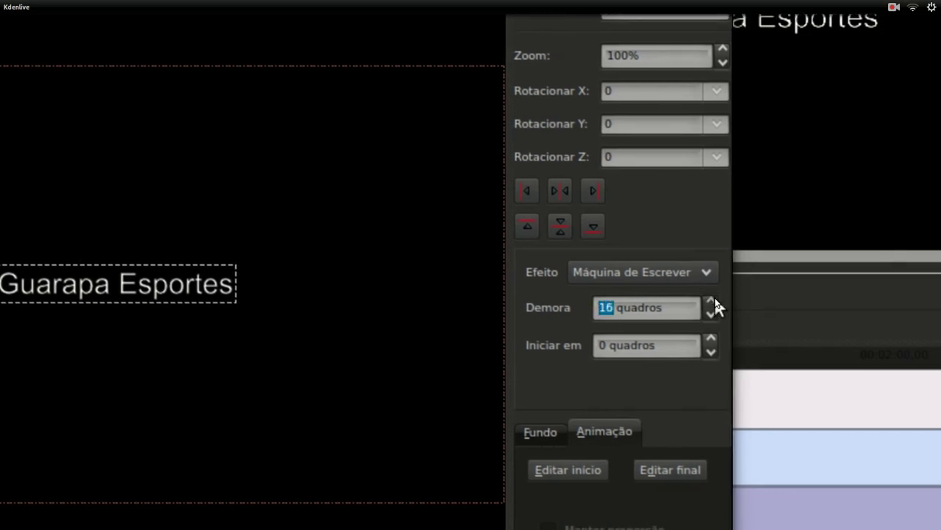
pyautogui.tripleClick(710, 300)
pyautogui.tripleClick(711, 301)
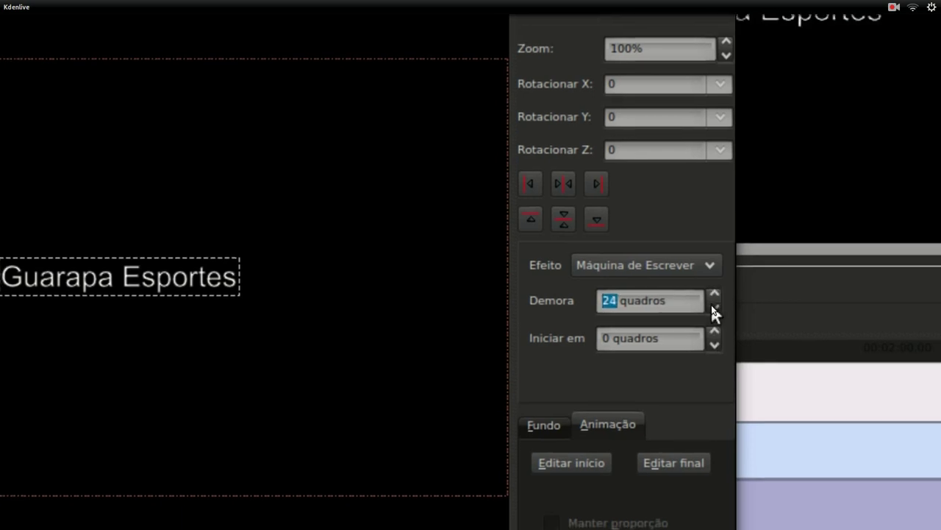
pyautogui.doubleClick(714, 308)
pyautogui.click(714, 295)
pyautogui.click(714, 294)
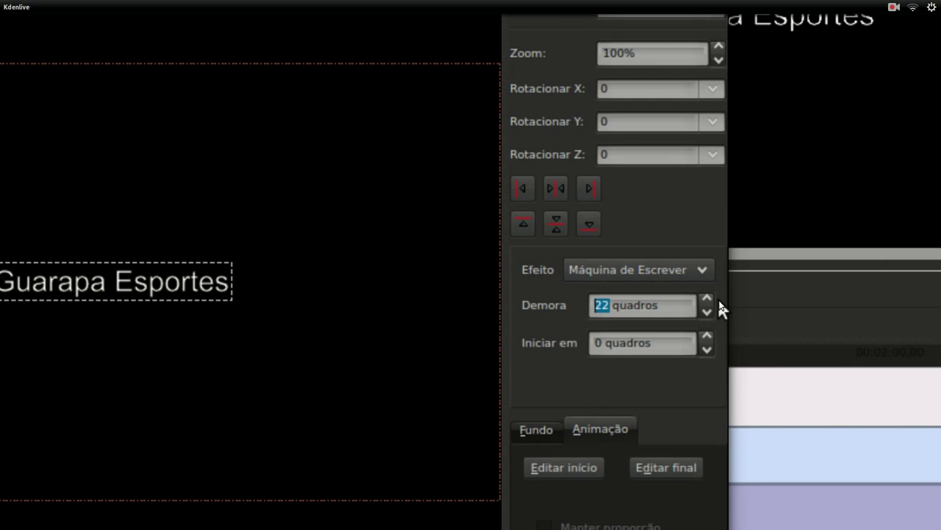
pyautogui.write('2')
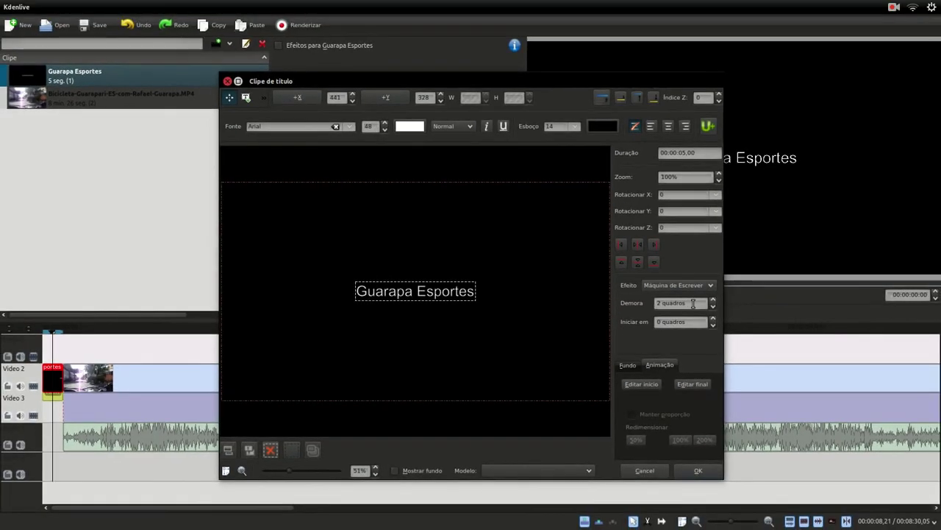
pyautogui.click(695, 473)
# Play the timeline from the start to preview the title's typewriter effect.
pyautogui.moveTo(48, 362); pyautogui.dragTo(41, 344)
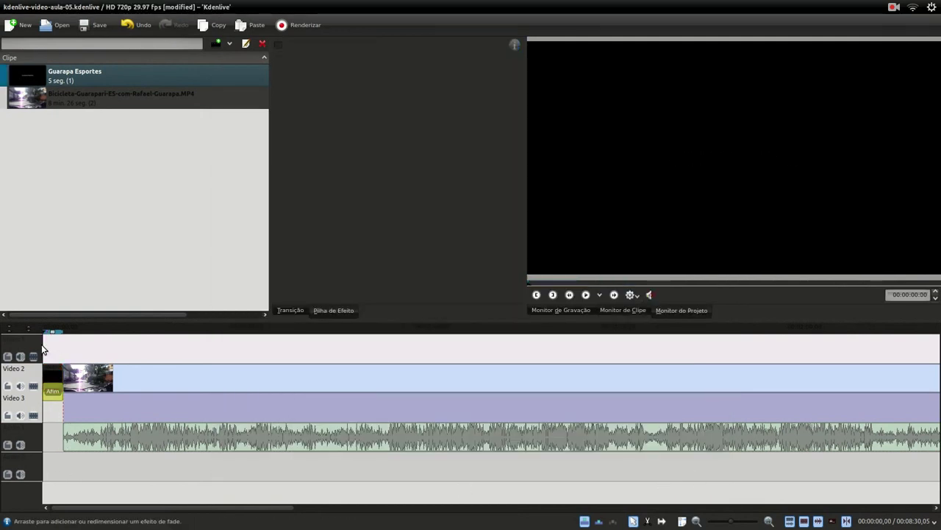
pyautogui.click(584, 296)
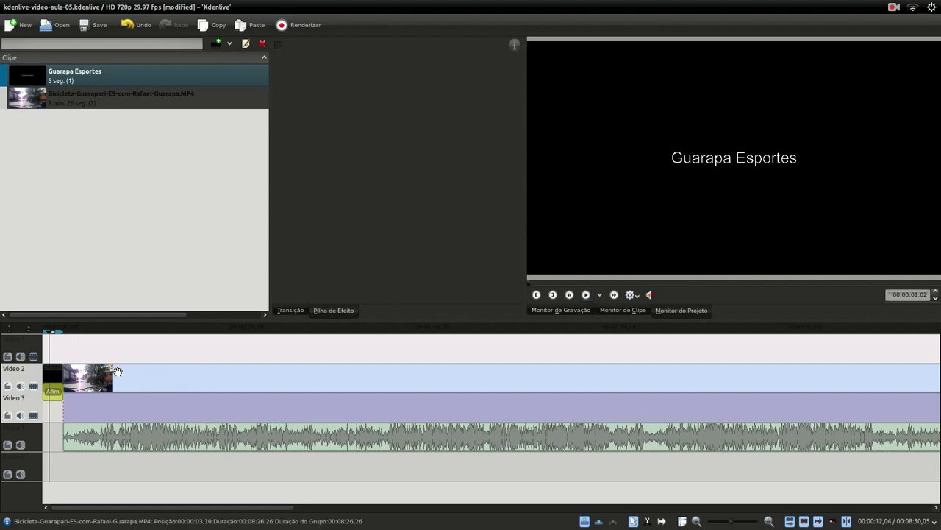
# Move the grouped bicycle video and audio to start at 00:00:12,09, and lengthen the title clip into the freed gap.
pyautogui.moveTo(126, 370); pyautogui.dragTo(181, 373)
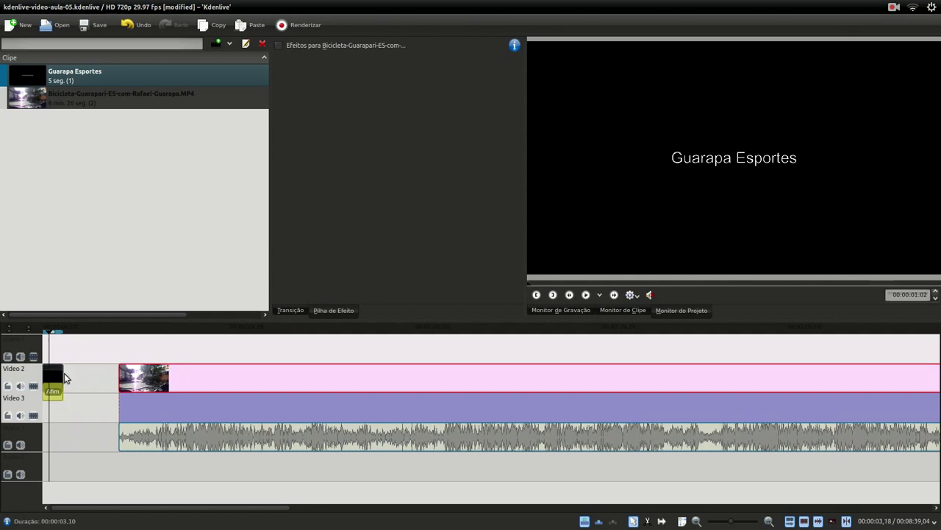
pyautogui.moveTo(57, 373); pyautogui.dragTo(42, 357)
pyautogui.press('space')
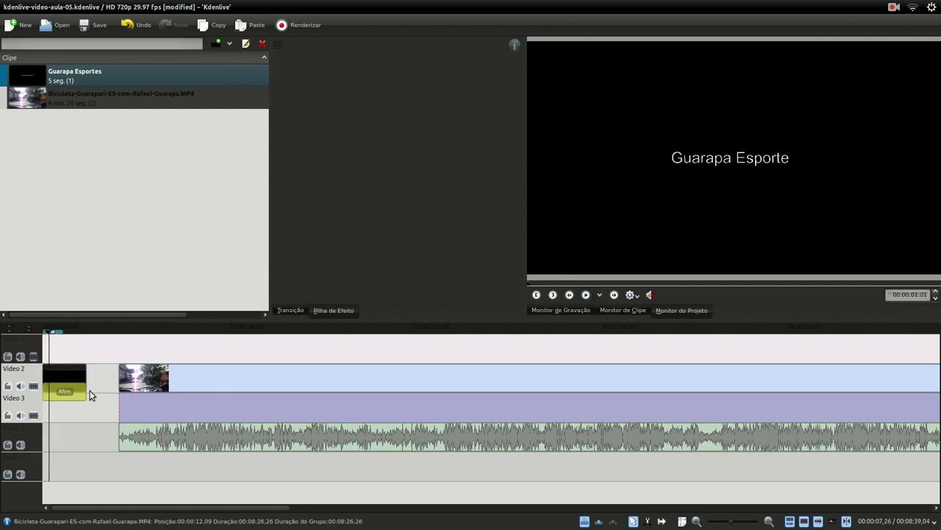
# Lengthen the Guarapa Esportes title clip to a duration of 00:00:09,14 and play the timeline from the start to preview it.
pyautogui.moveTo(87, 379); pyautogui.dragTo(97, 379)
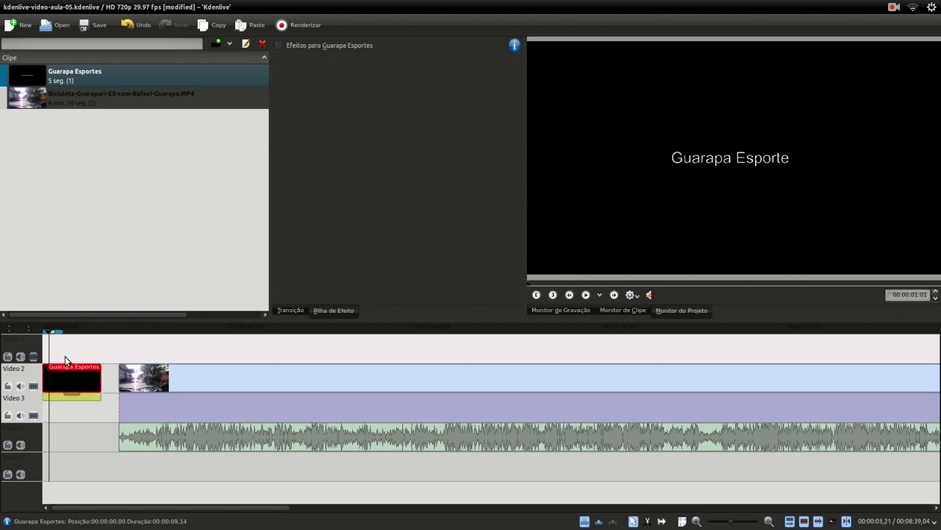
pyautogui.click(65, 356)
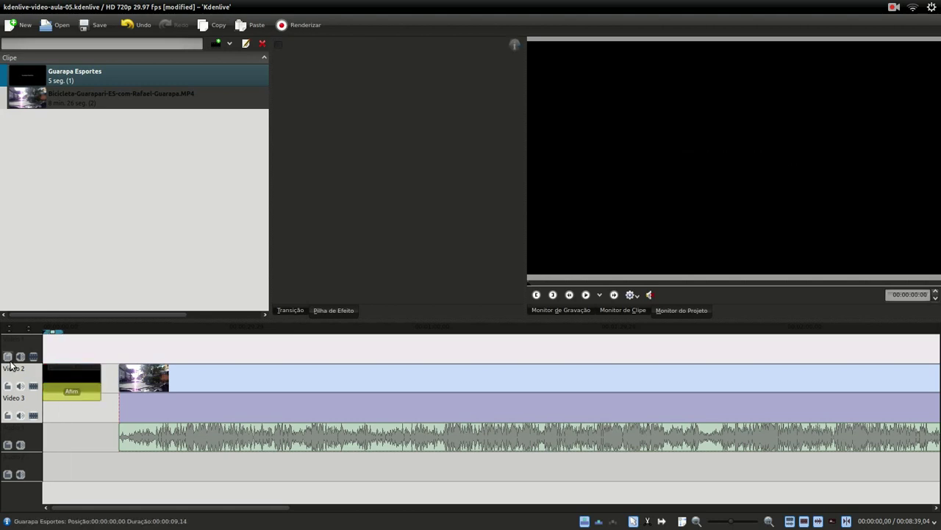
pyautogui.click(586, 294)
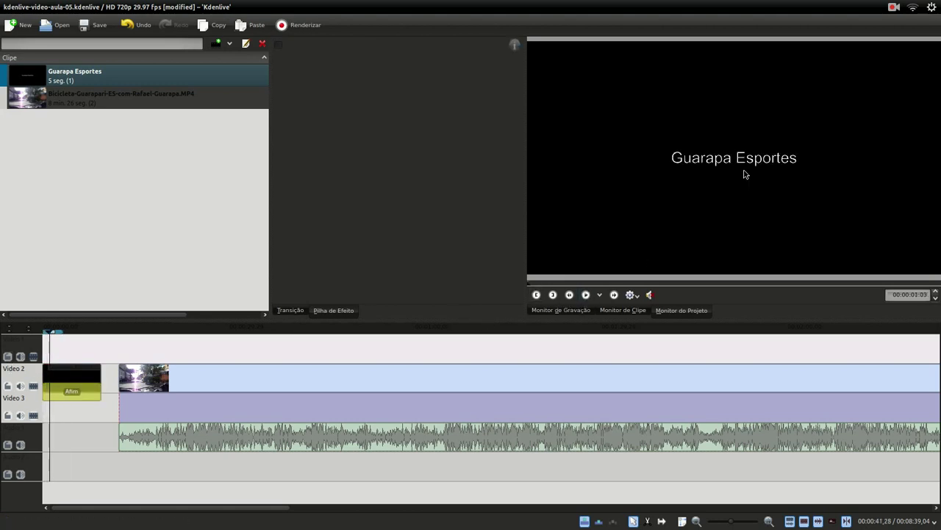
pyautogui.click(586, 295)
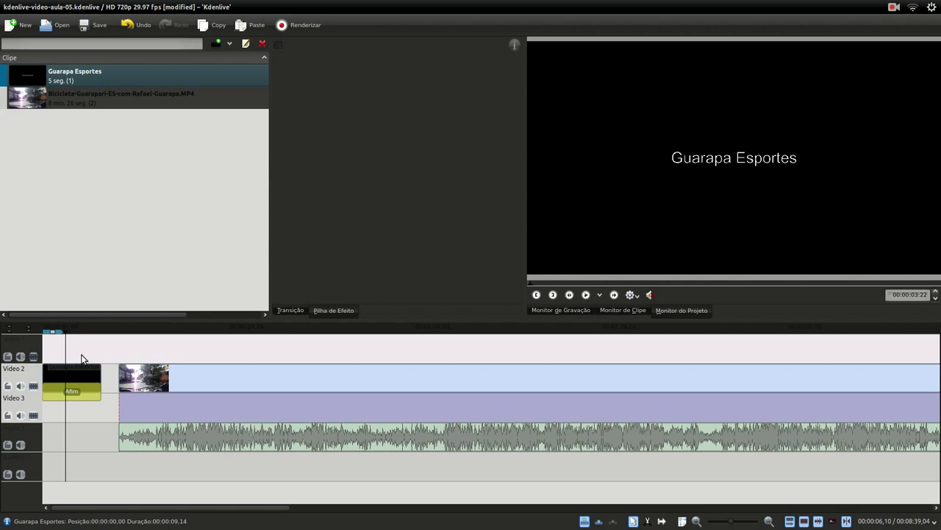
pyautogui.moveTo(80, 358); pyautogui.dragTo(38, 334)
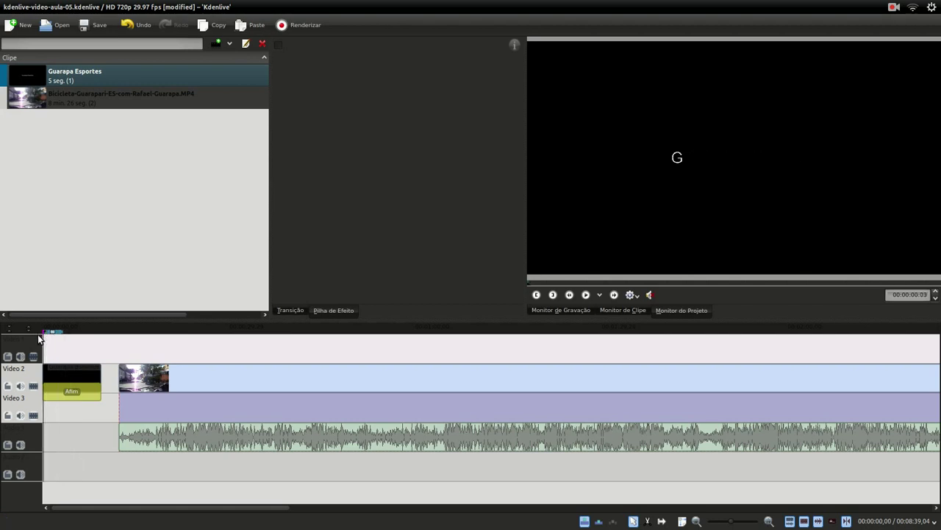
pyautogui.click(585, 294)
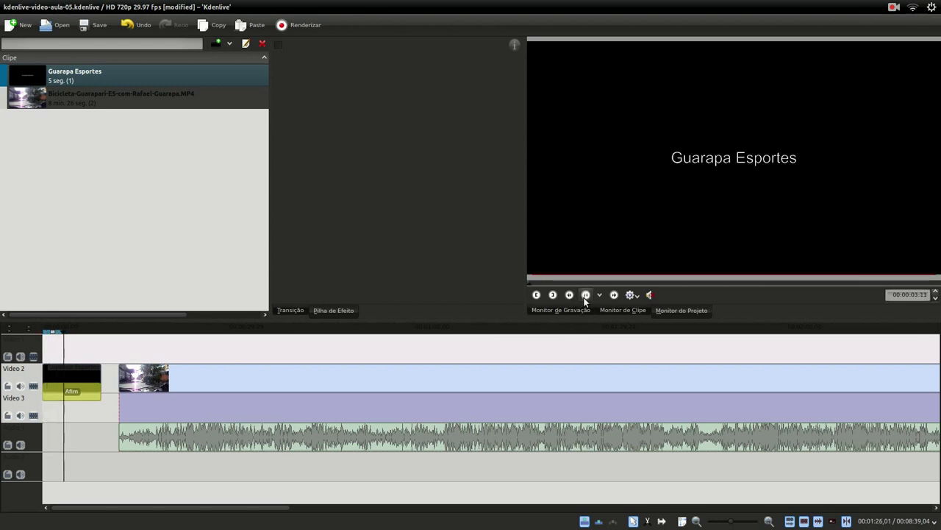
pyautogui.click(586, 294)
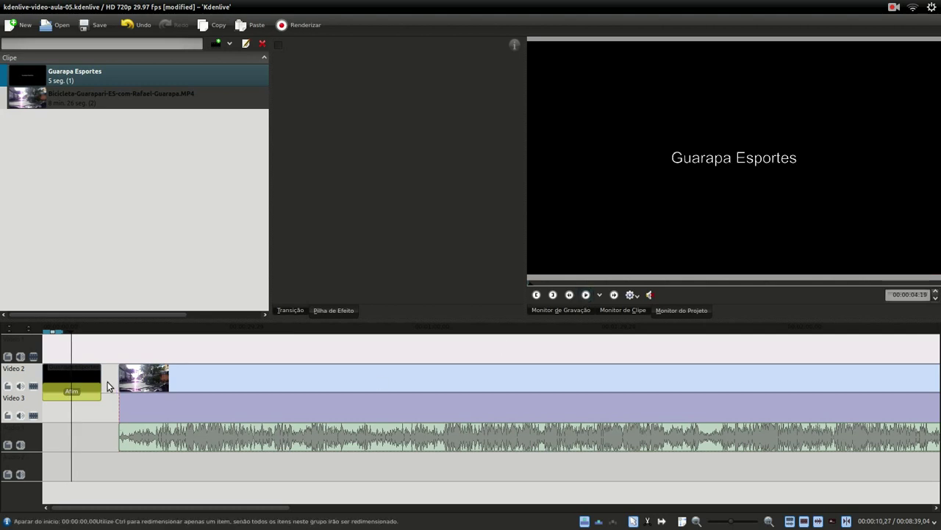
# Shorten the title clip in the timeline to 00:00:04,19 and further to 00:00:03,10, previewing it from the start.
pyautogui.click(73, 372)
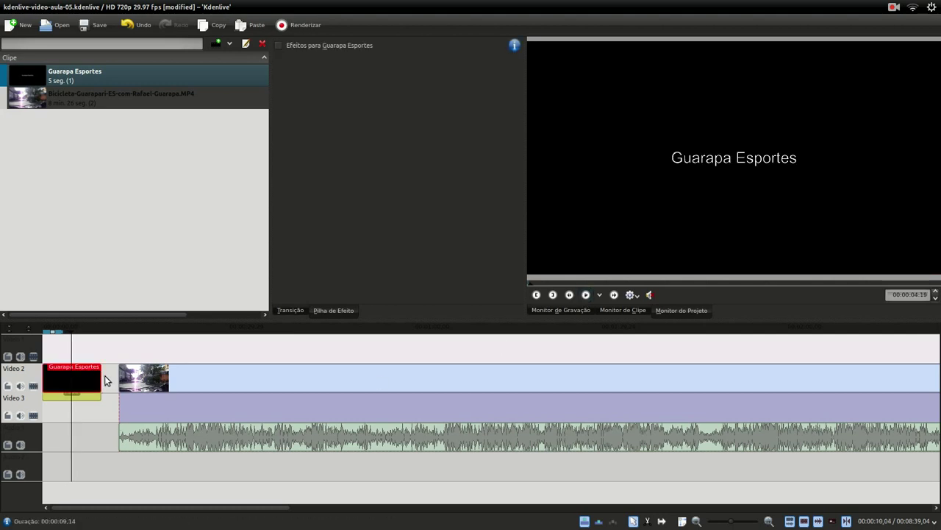
pyautogui.moveTo(100, 371); pyautogui.dragTo(26, 345)
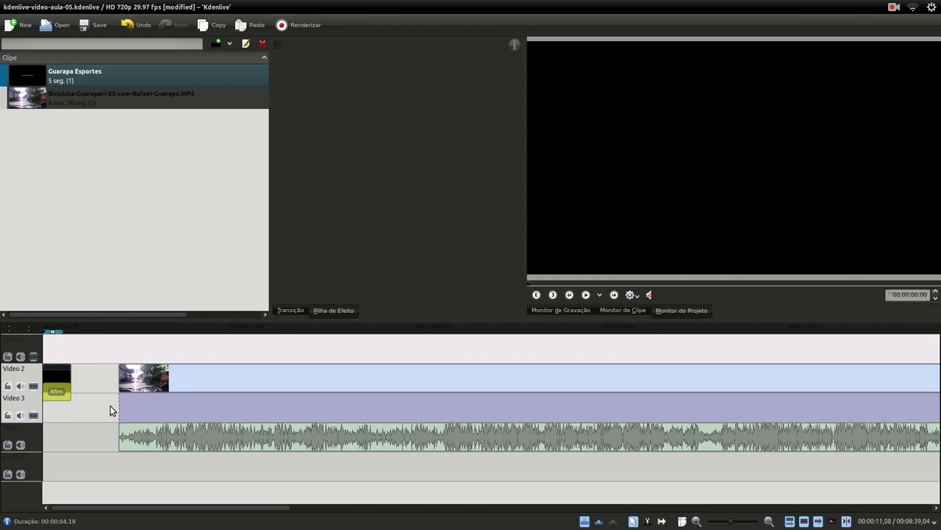
pyautogui.moveTo(71, 375); pyautogui.dragTo(63, 375)
pyautogui.click(43, 356)
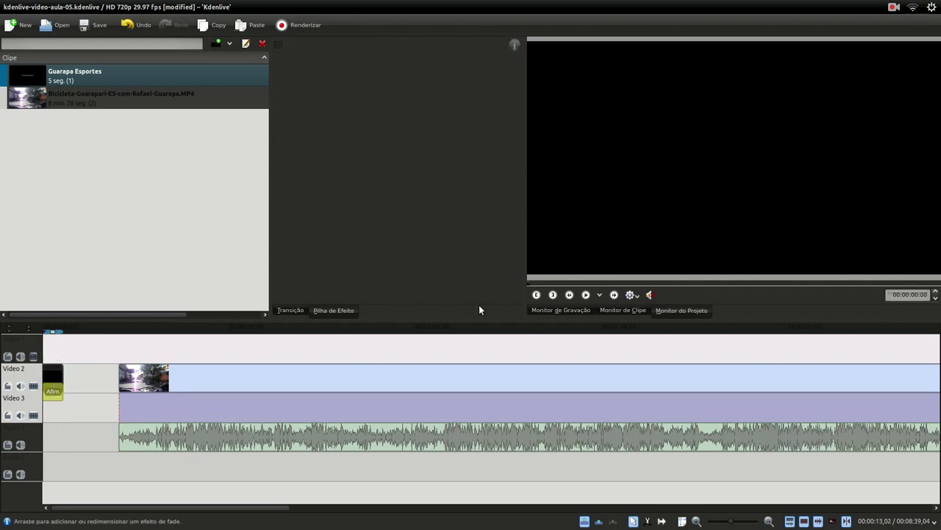
pyautogui.click(586, 294)
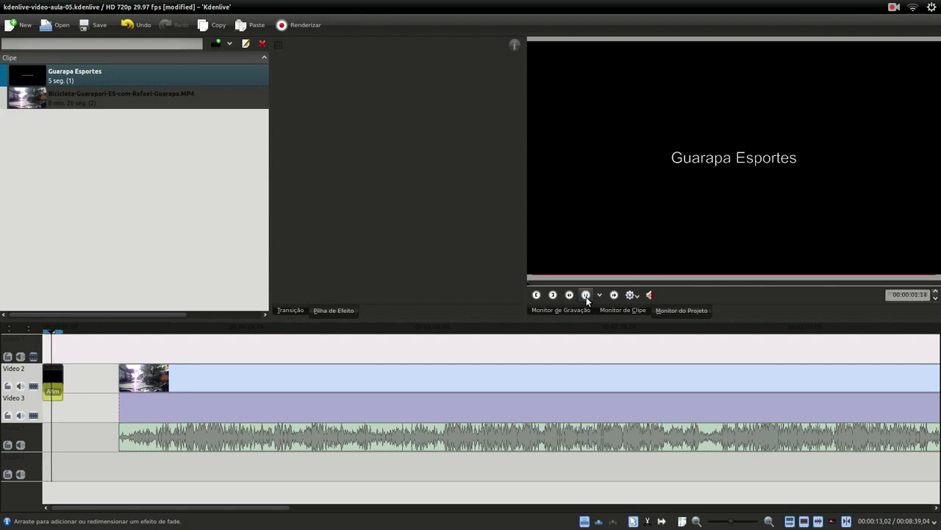
pyautogui.click(586, 295)
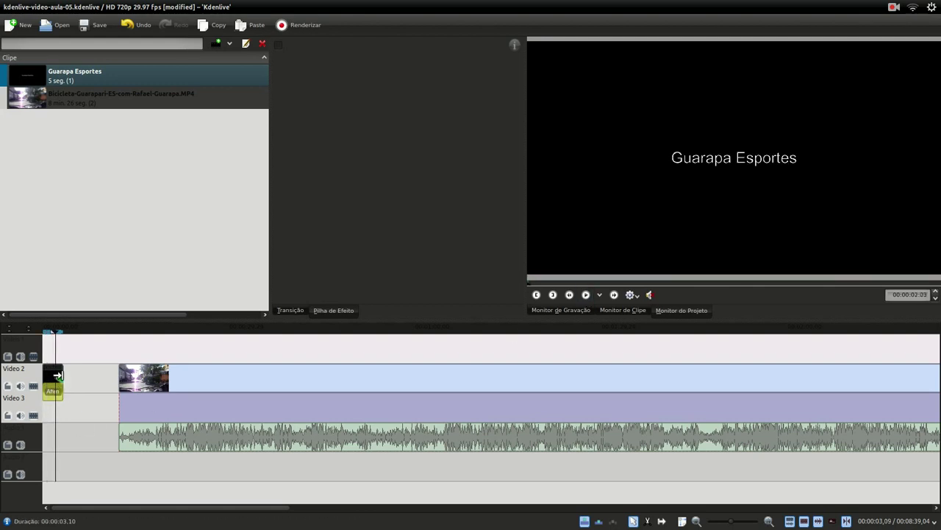
# Shorten the title clip to 00:00:02,03 and play the timeline from the start to check how the text plays.
pyautogui.moveTo(63, 372); pyautogui.dragTo(52, 351)
pyautogui.click(43, 353)
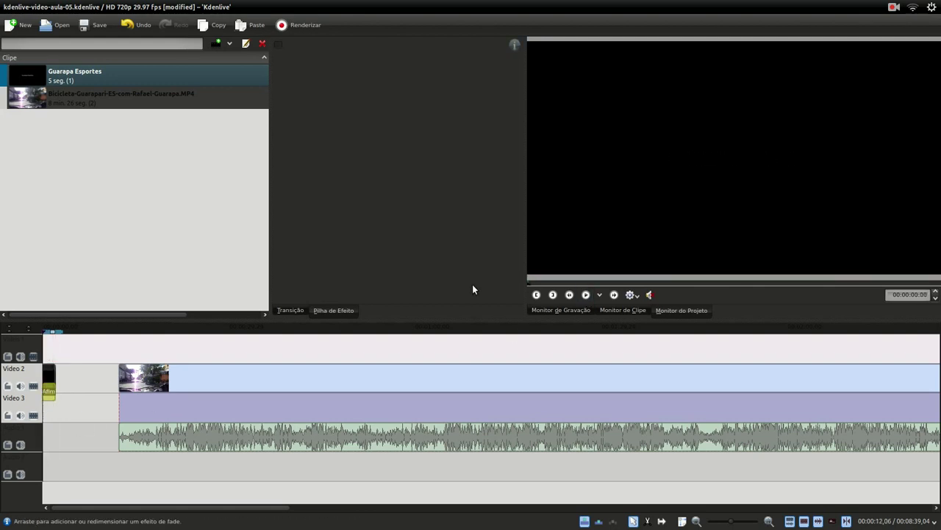
pyautogui.click(586, 294)
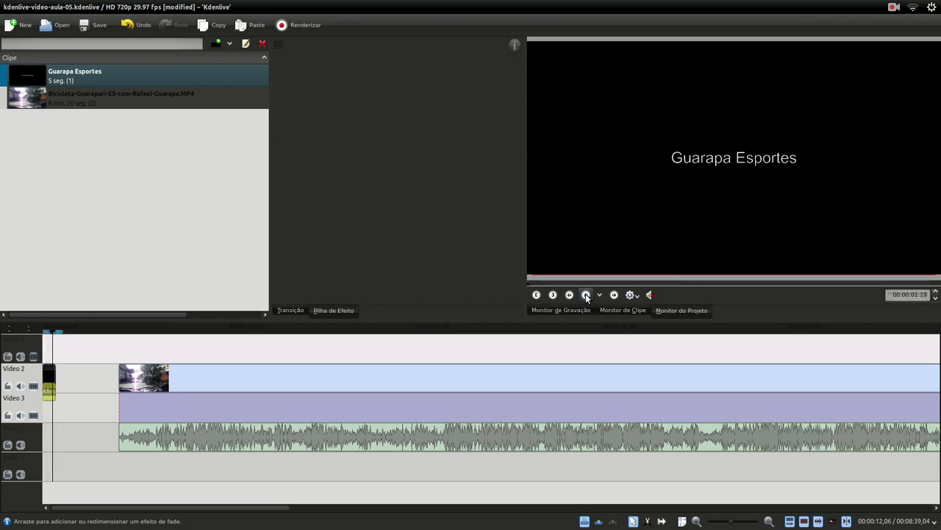
pyautogui.click(586, 295)
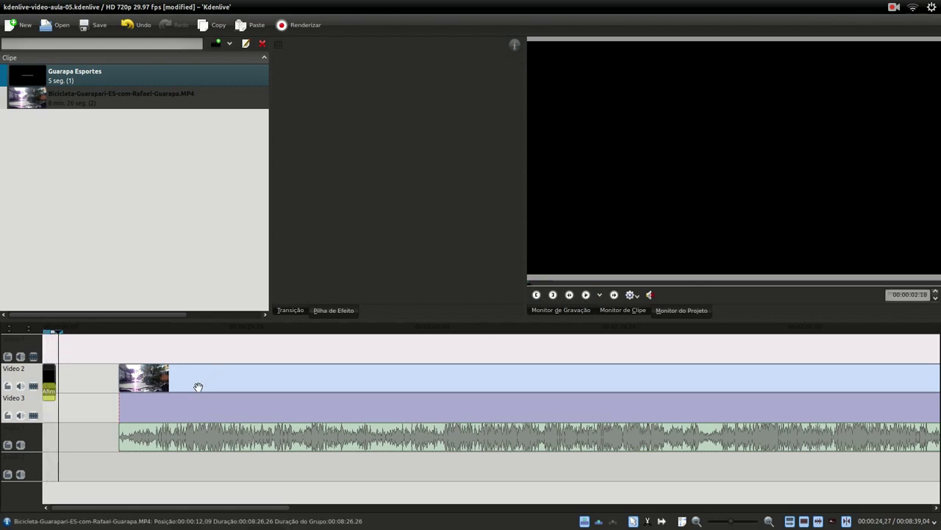
# Lengthen the Guarapa Esportes title clip in the timeline to a duration of 00:00:08,16.
pyautogui.moveTo(196, 378)
pyautogui.mouseDown()
pyautogui.moveTo(132, 379)
pyautogui.moveTo(194, 380)
pyautogui.mouseUp()
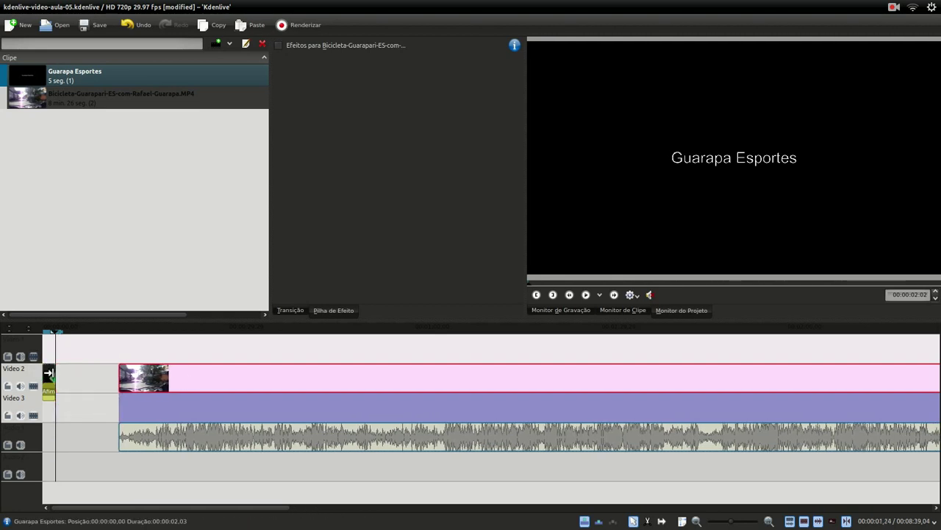
pyautogui.moveTo(49, 373); pyautogui.dragTo(95, 377)
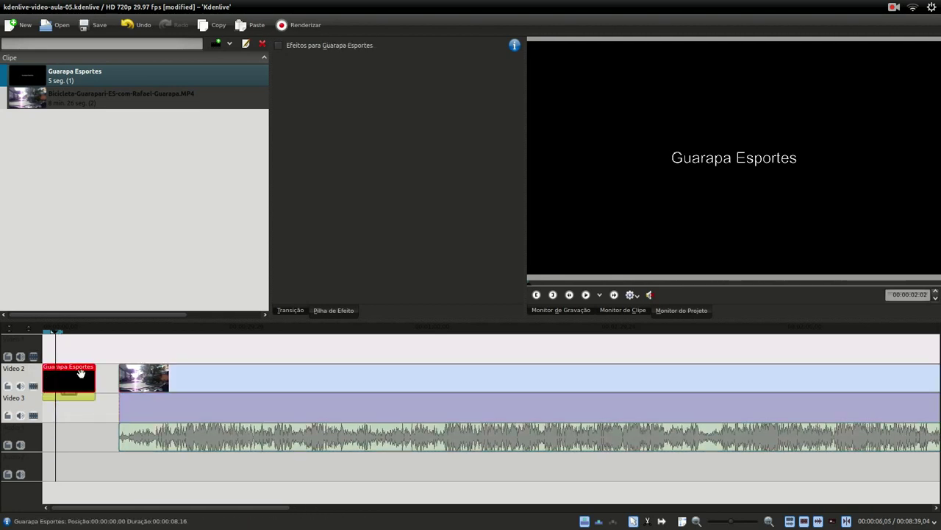
pyautogui.rightClick(70, 79)
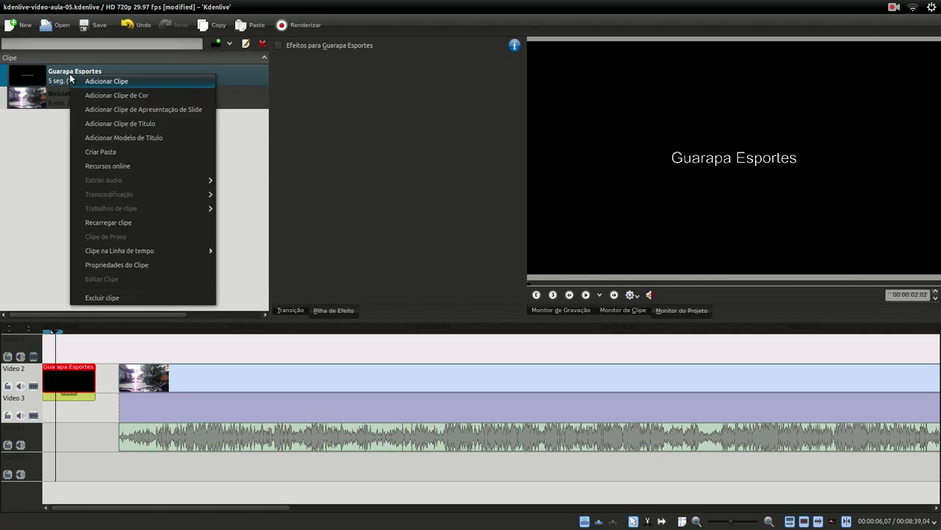
pyautogui.click(76, 82)
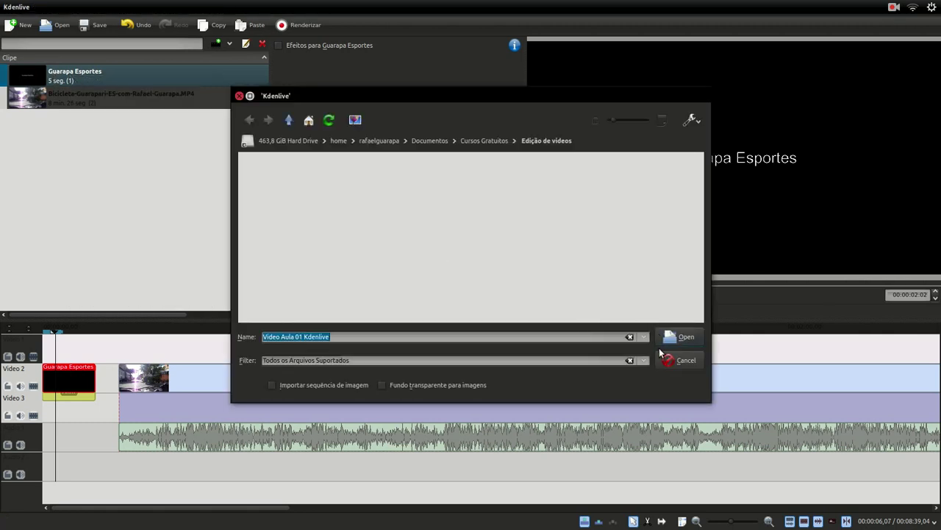
pyautogui.click(679, 360)
# Open the Guarapa Esportes clip's properties, increase the Máquina de Escrever effect's Demora on its text, and save the title clip.
pyautogui.rightClick(55, 73)
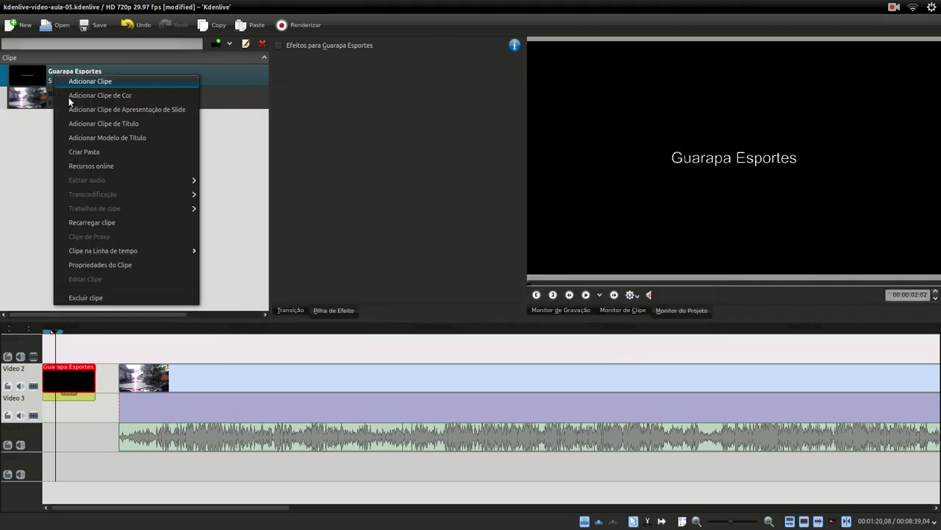
pyautogui.click(145, 268)
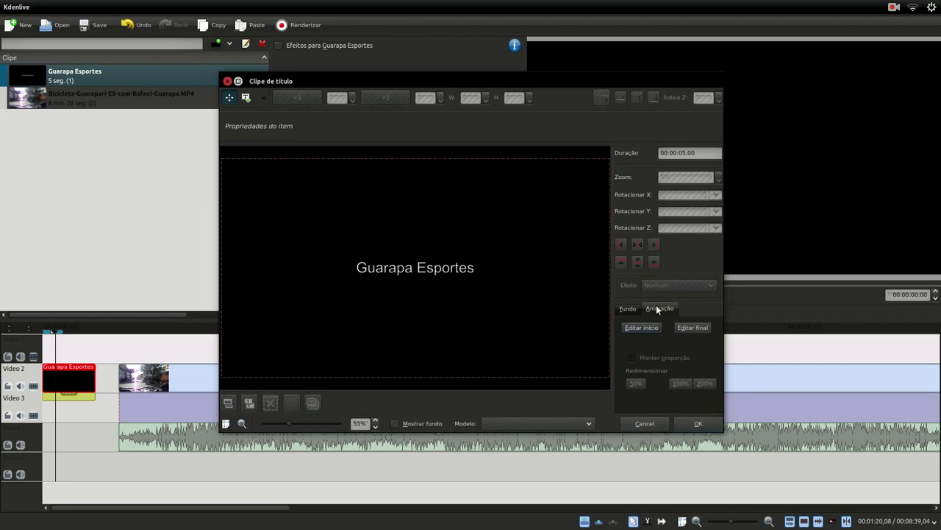
pyautogui.click(420, 270)
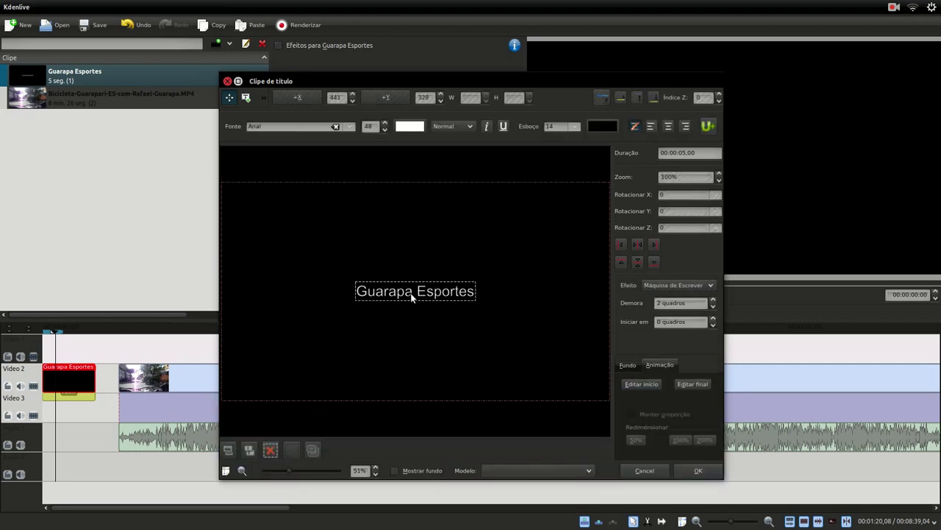
pyautogui.click(444, 308)
pyautogui.click(442, 296)
pyautogui.click(503, 317)
pyautogui.click(449, 294)
pyautogui.click(704, 473)
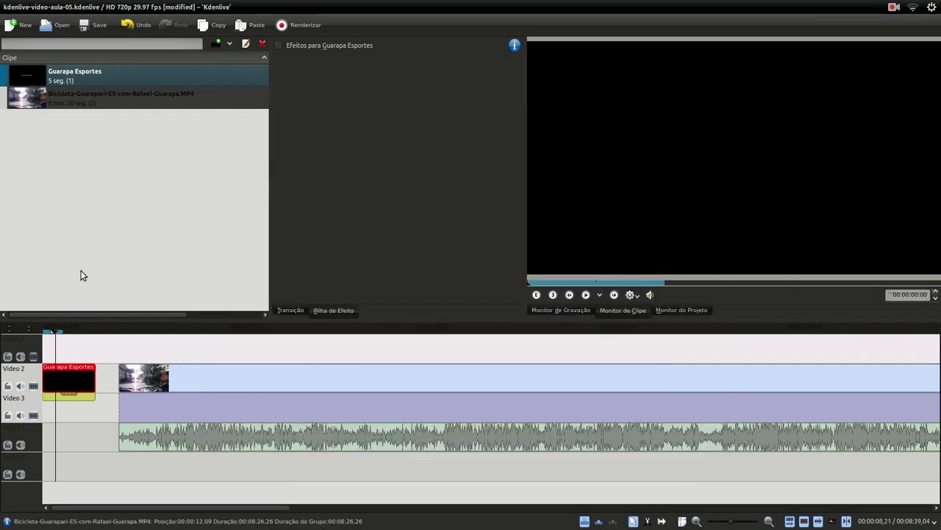
# Play the timeline from the start to preview the title's slower typewriter effect.
pyautogui.moveTo(72, 353); pyautogui.dragTo(32, 344)
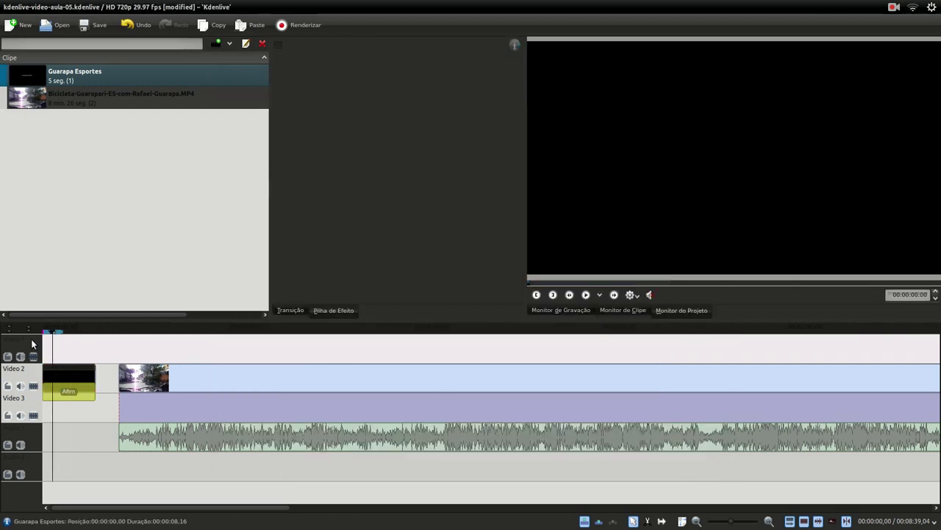
pyautogui.click(586, 294)
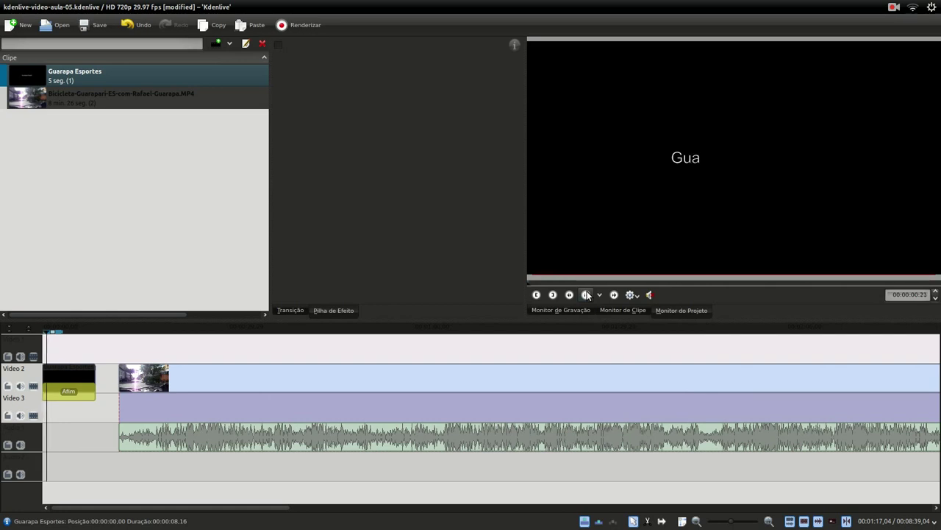
pyautogui.click(667, 206)
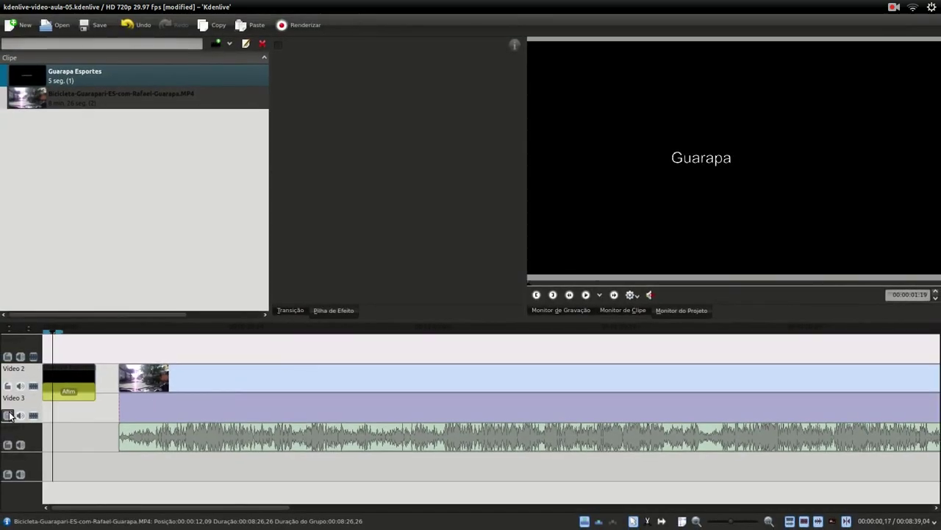
pyautogui.click(42, 354)
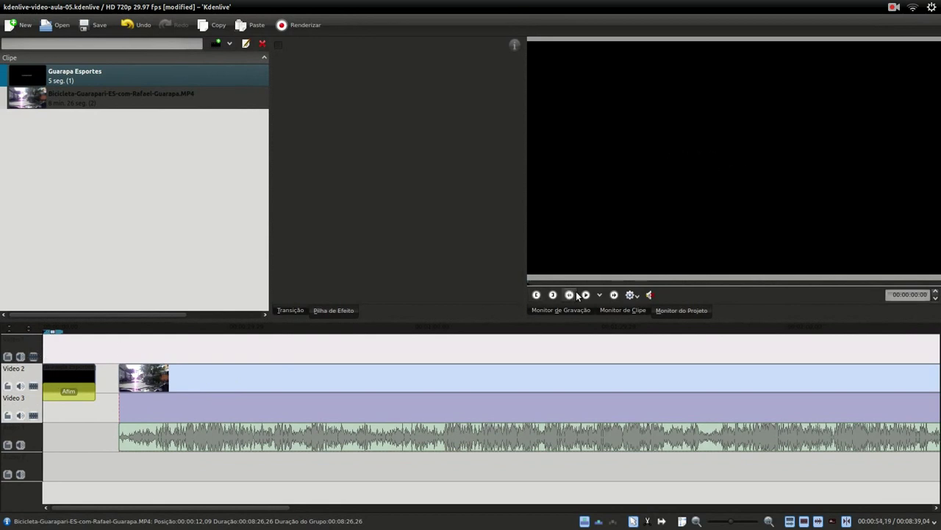
pyautogui.click(689, 238)
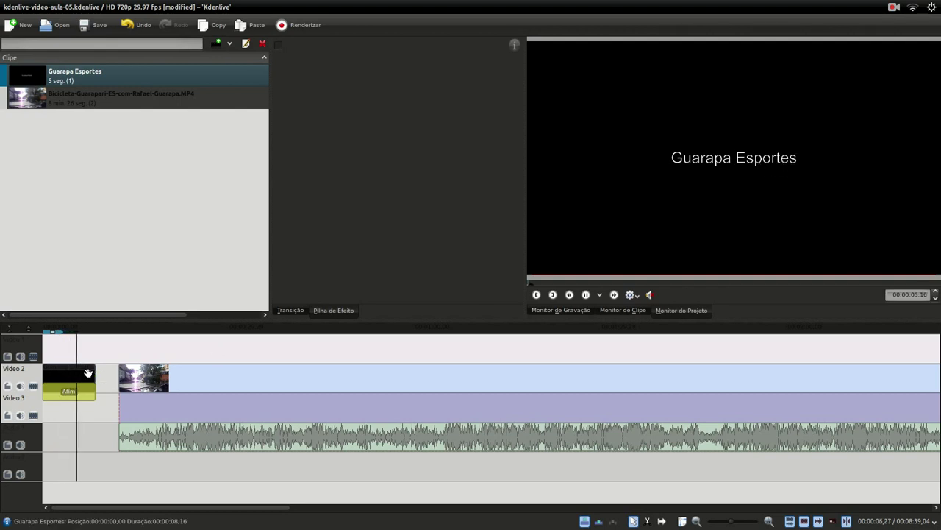
pyautogui.click(586, 294)
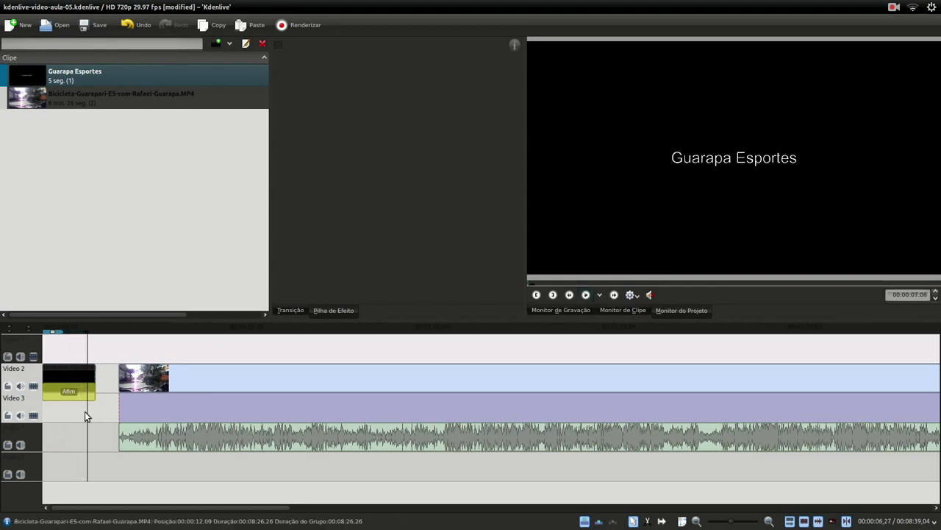
# Shorten the title clip to 00:00:05,06 and play it from the start to check when the typing ends.
pyautogui.click(89, 374)
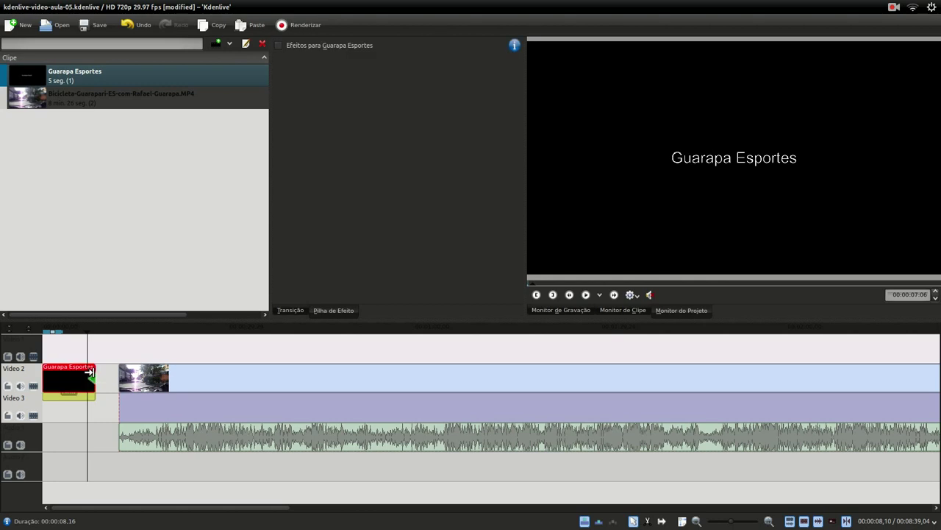
pyautogui.moveTo(89, 372); pyautogui.dragTo(75, 372)
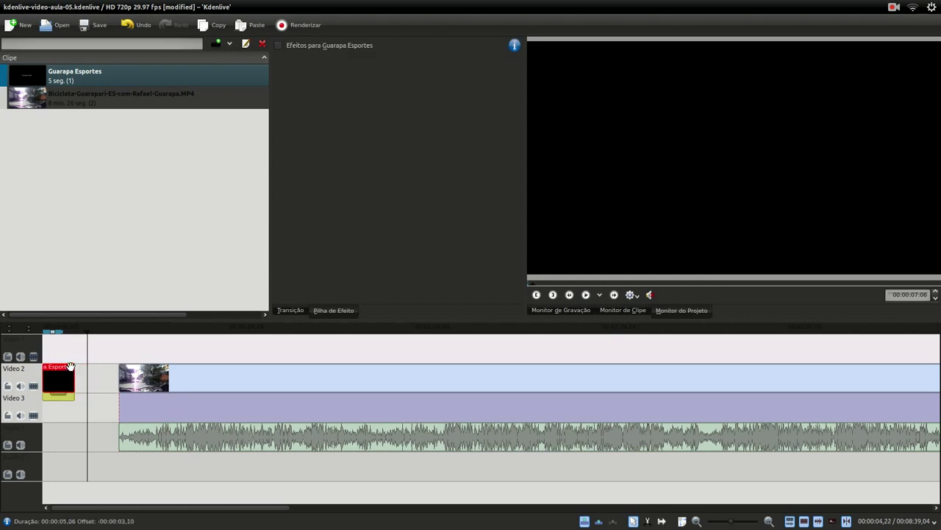
pyautogui.moveTo(48, 329); pyautogui.dragTo(42, 330)
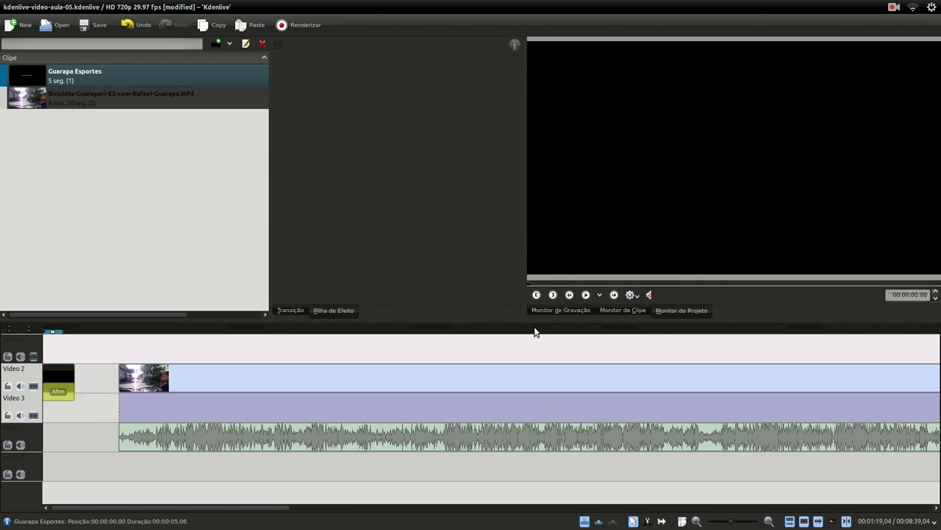
pyautogui.click(582, 297)
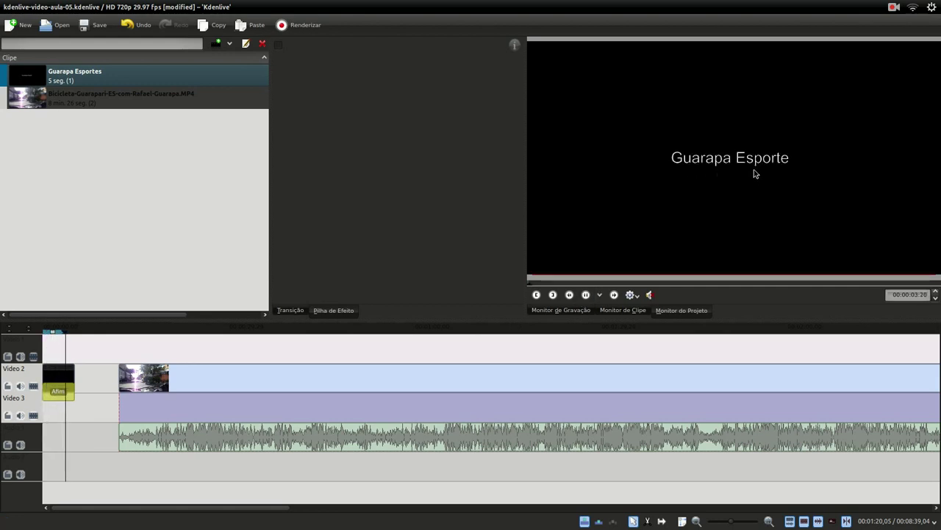
pyautogui.click(587, 295)
pyautogui.moveTo(77, 363); pyautogui.dragTo(63, 359)
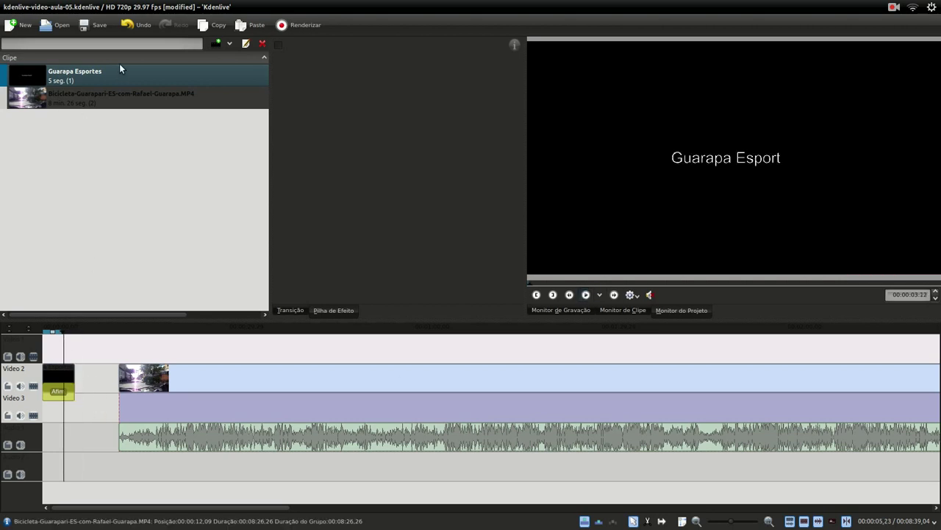
# Open the Guarapa Esportes title clip's properties and set its text outline colour to light blue.
pyautogui.rightClick(71, 76)
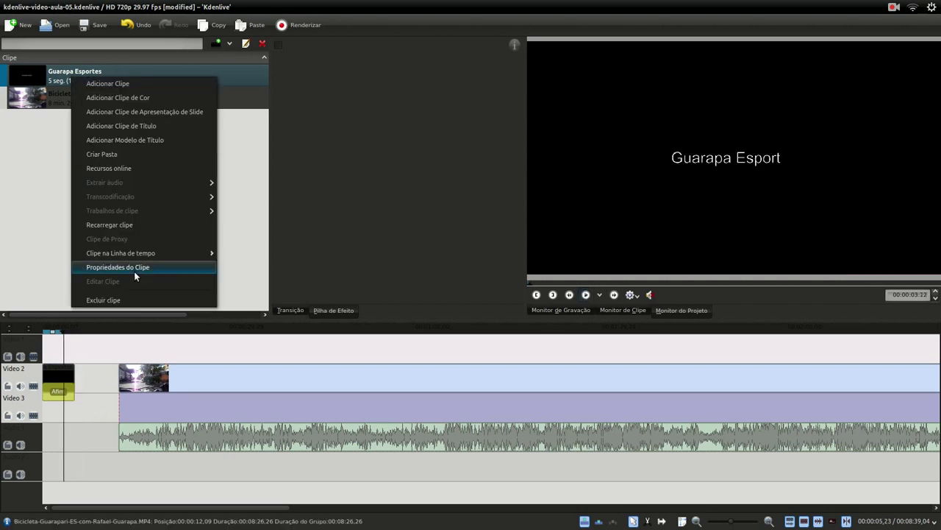
pyautogui.click(136, 269)
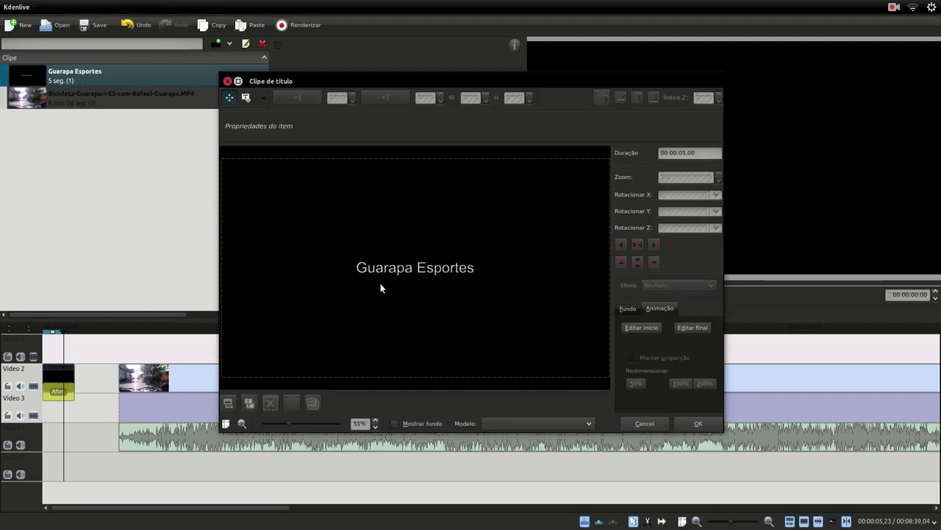
pyautogui.click(430, 274)
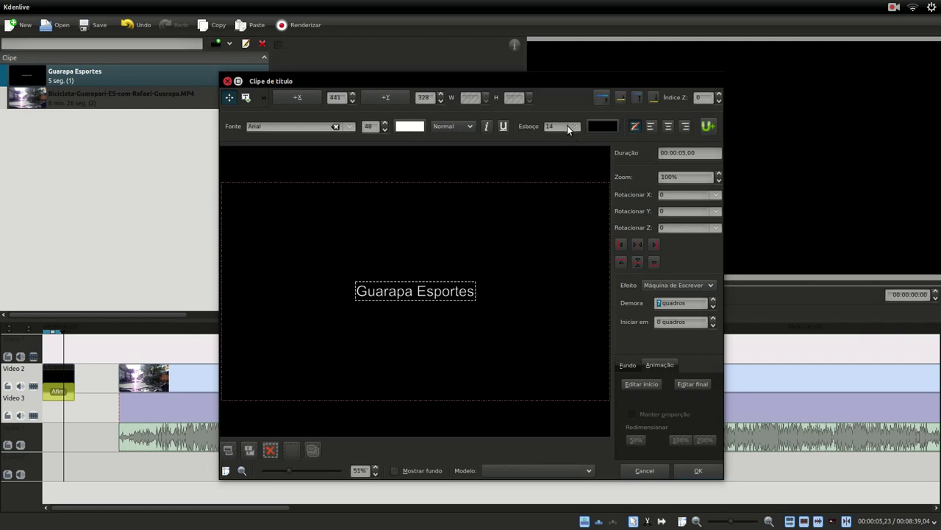
pyautogui.click(600, 128)
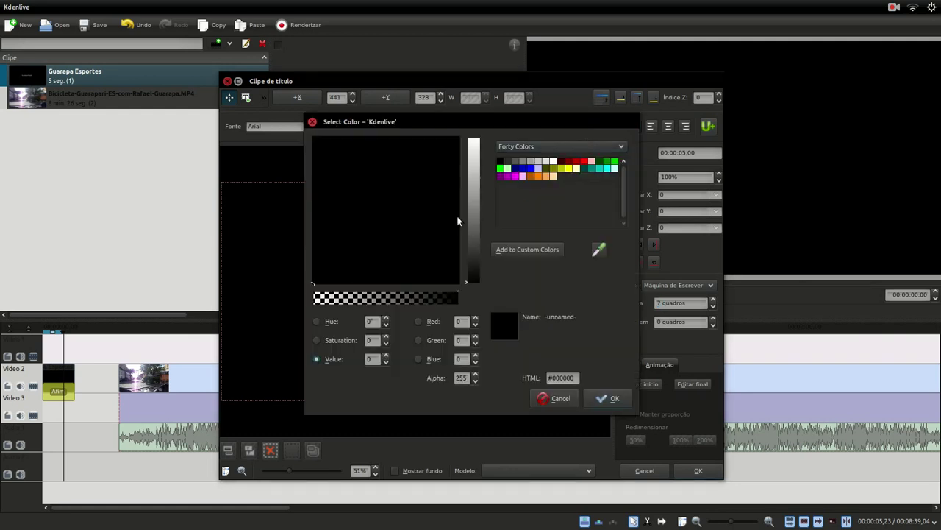
pyautogui.click(607, 169)
pyautogui.moveTo(412, 173); pyautogui.dragTo(393, 159)
pyautogui.click(606, 388)
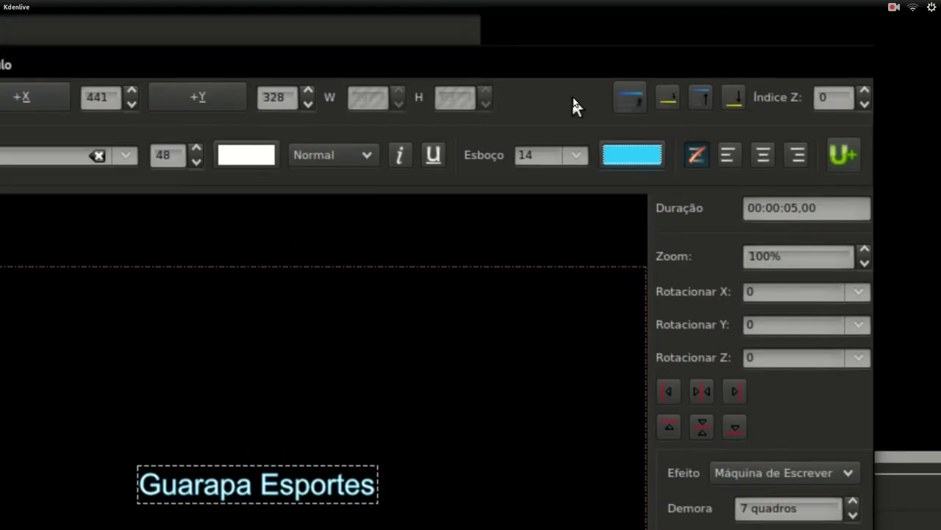
# Try outline widths of 5, 50, 20 and 10 on the title text, ending with 8.
pyautogui.click(548, 156)
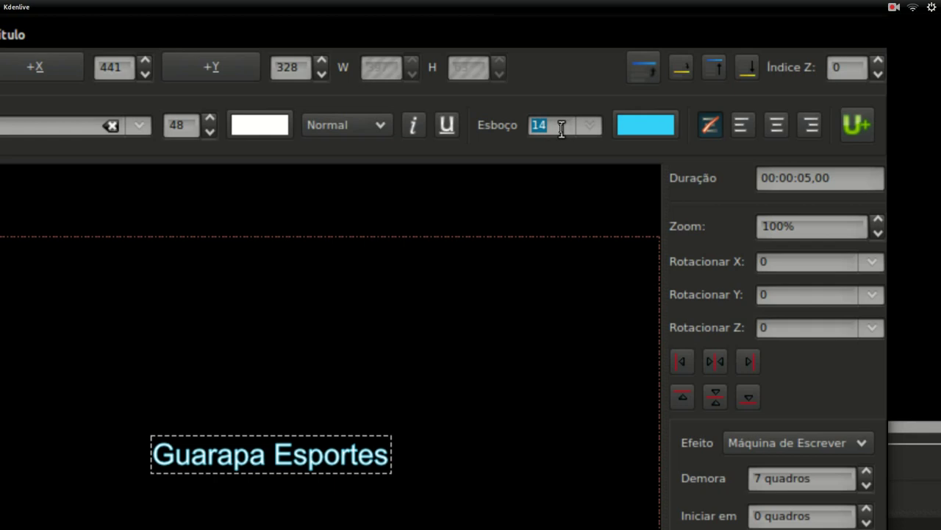
pyautogui.click(561, 128)
pyautogui.doubleClick(561, 129)
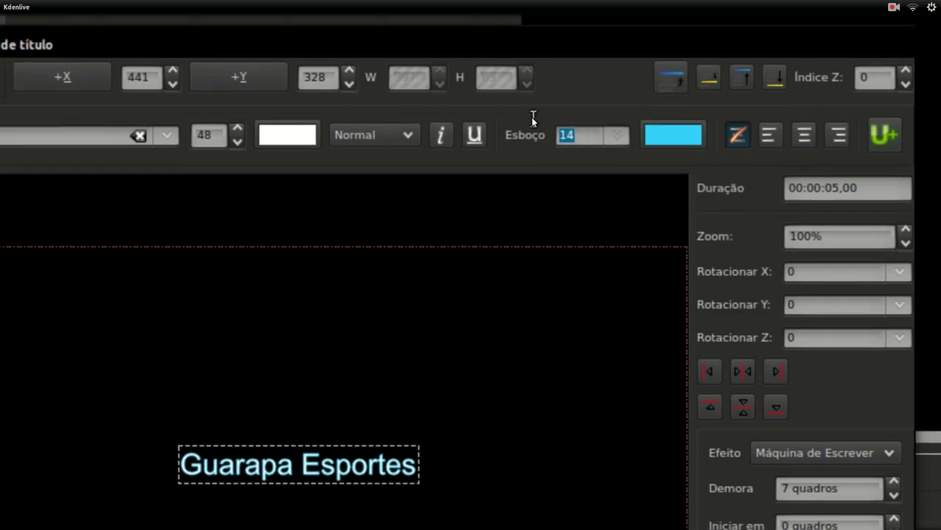
pyautogui.write('5')
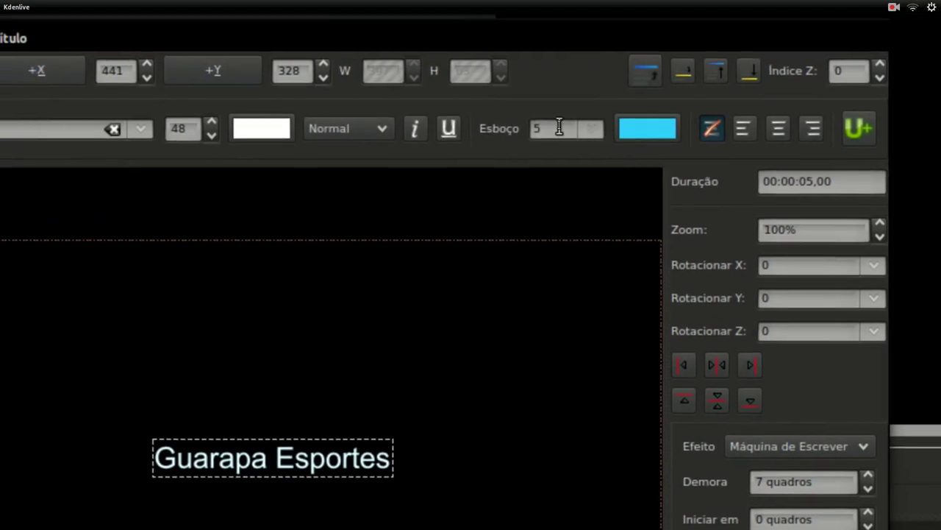
pyautogui.doubleClick(559, 127)
pyautogui.write('0')
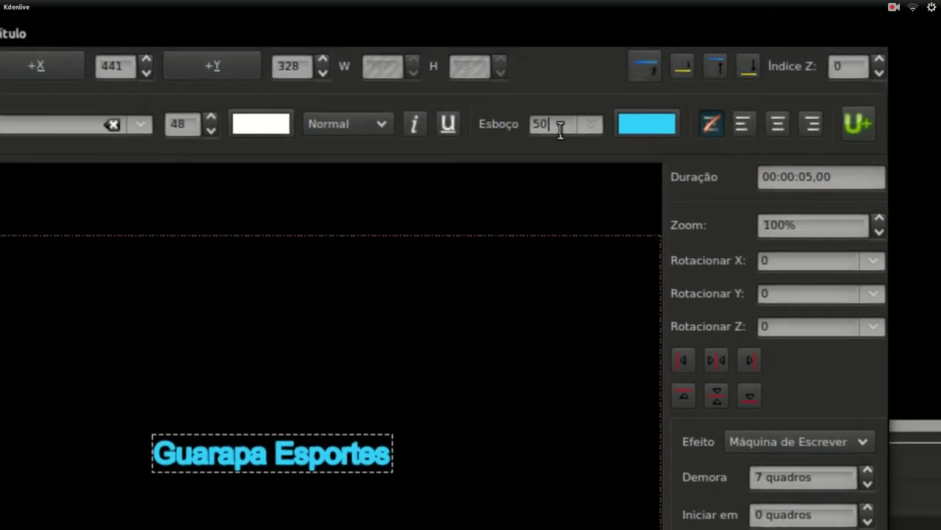
pyautogui.doubleClick(559, 128)
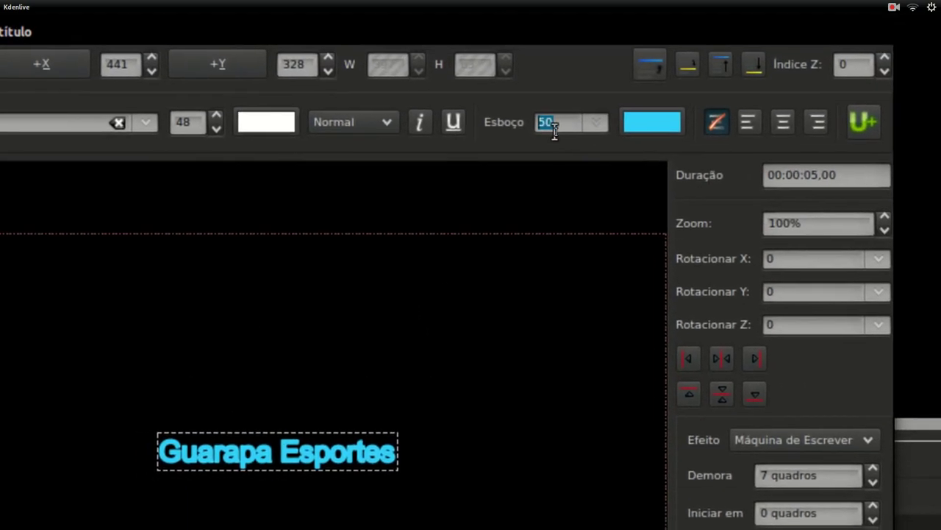
pyautogui.write('20')
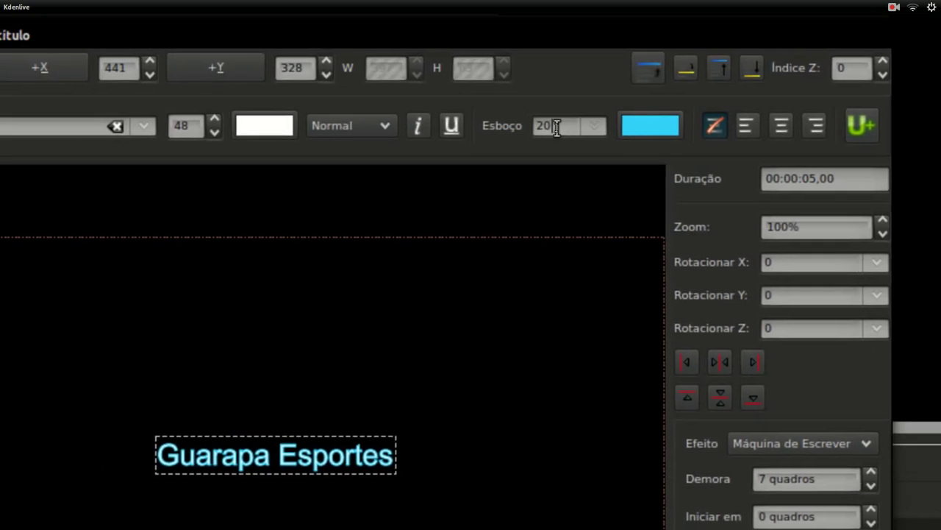
pyautogui.doubleClick(533, 148)
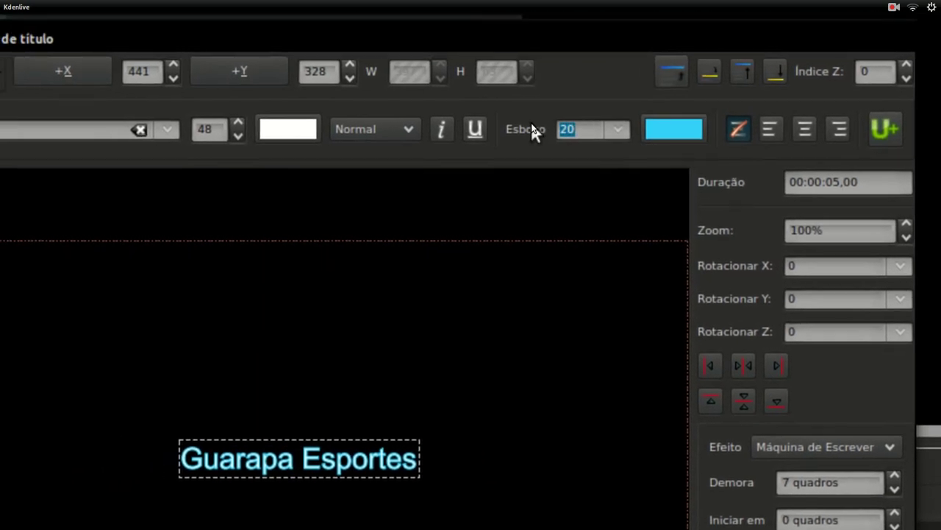
pyautogui.write('10')
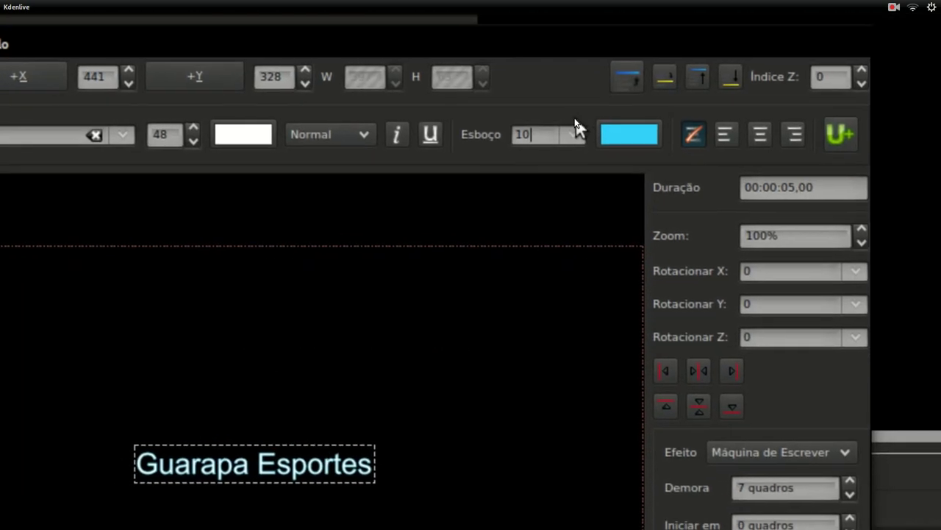
pyautogui.doubleClick(504, 134)
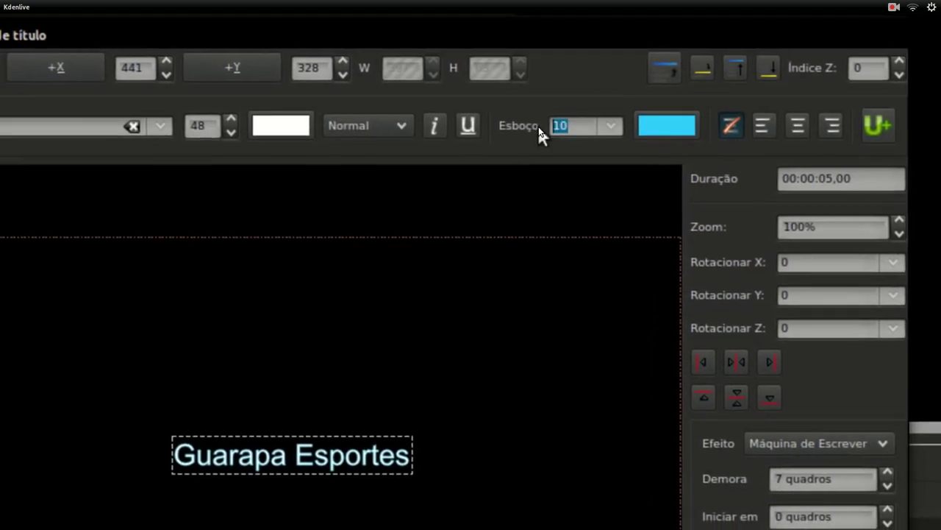
pyautogui.write('8')
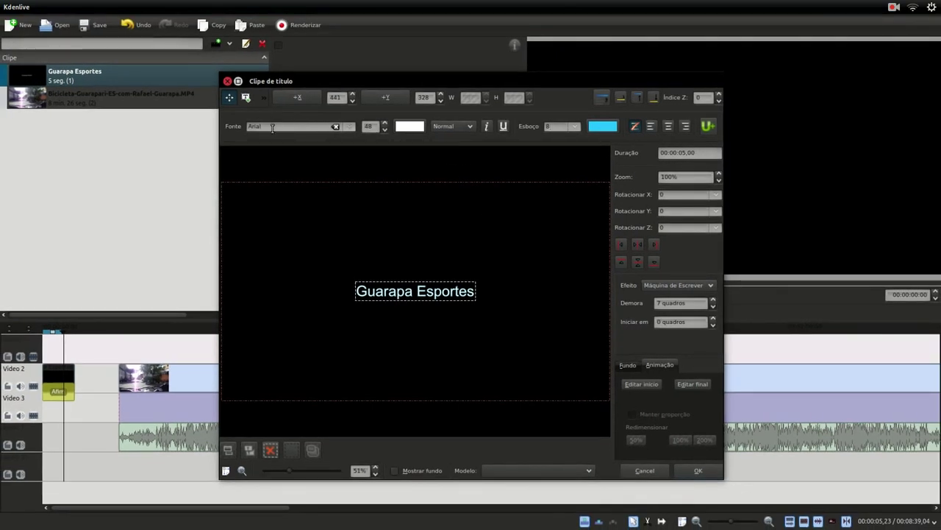
# Change the title text's font to Asenine and inspect it at different magnifications.
pyautogui.write('as')
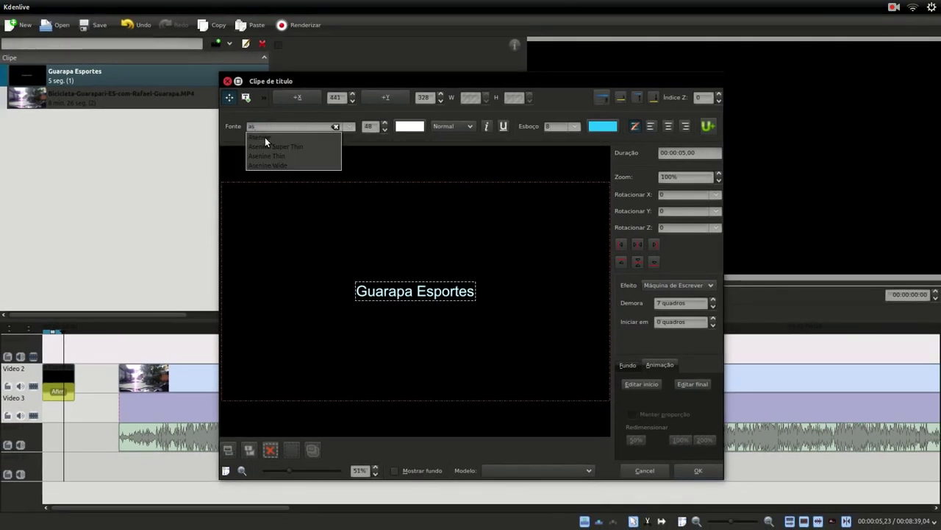
pyautogui.press('Return')
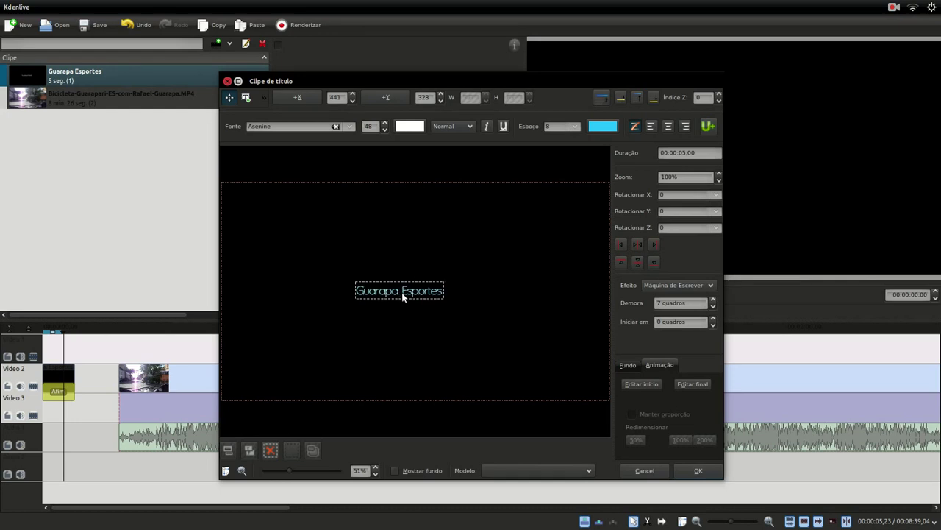
pyautogui.scroll(3, 401, 292)
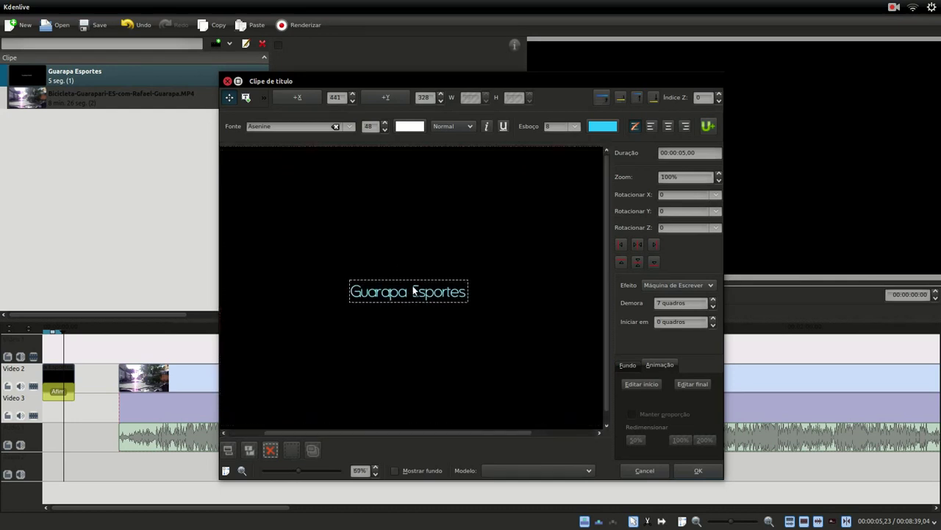
pyautogui.scroll(-2, 412, 288)
pyautogui.scroll(3, 413, 288)
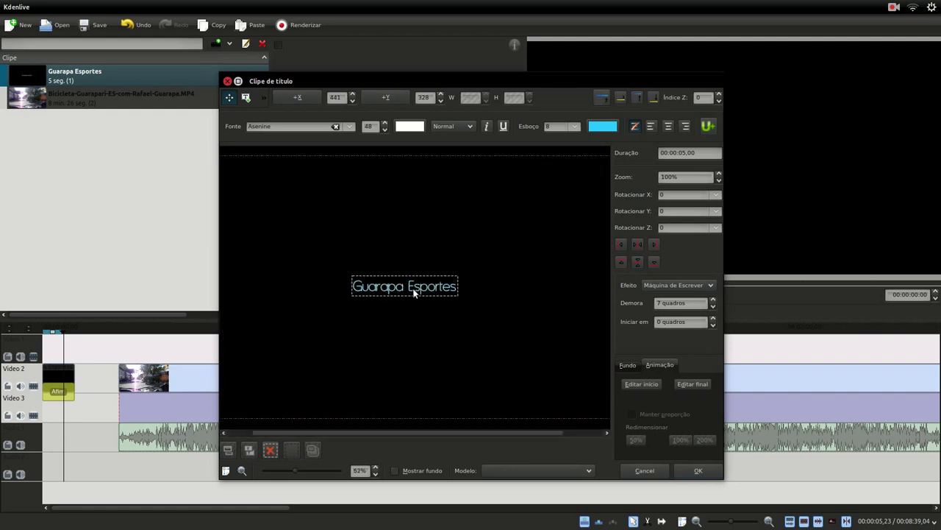
pyautogui.scroll(-2, 415, 283)
pyautogui.scroll(-1, 434, 286)
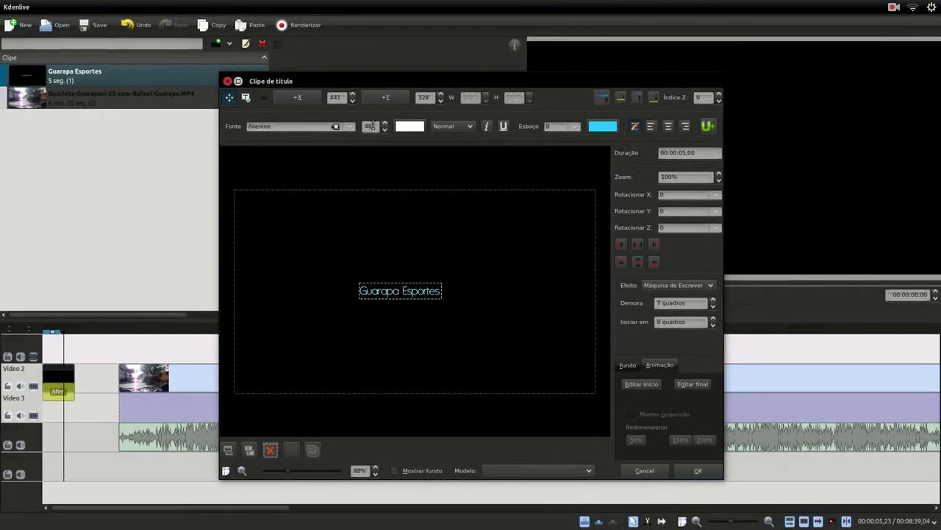
# Set the title text's font size to 80 and centre it horizontally and vertically in the frame.
pyautogui.tripleClick(408, 292)
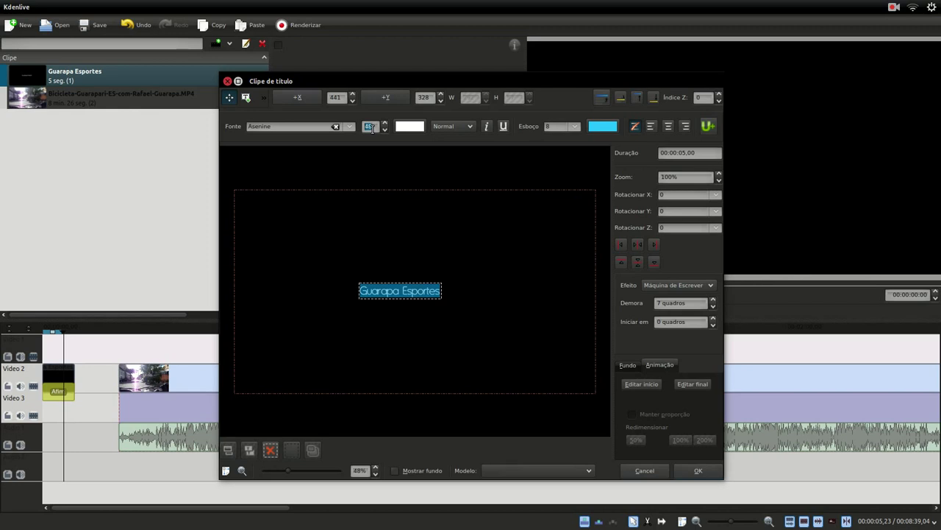
pyautogui.write('75')
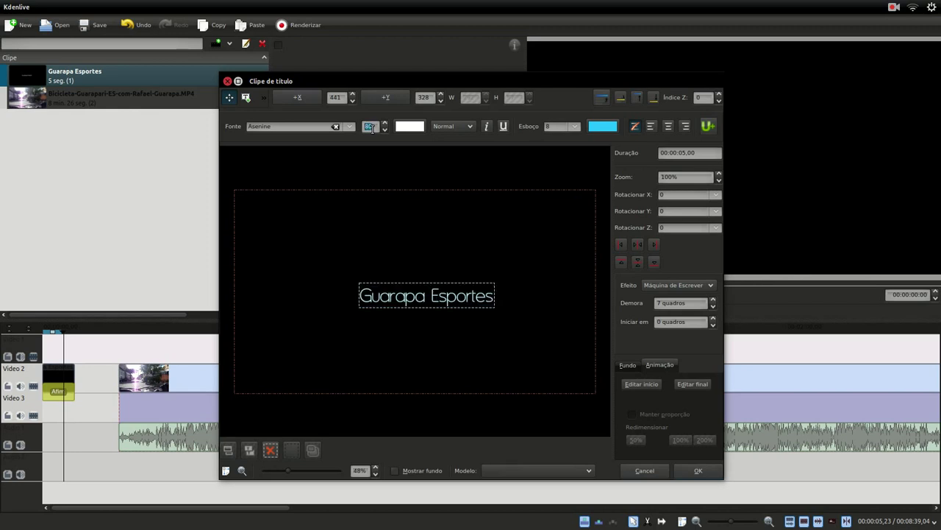
pyautogui.click(640, 246)
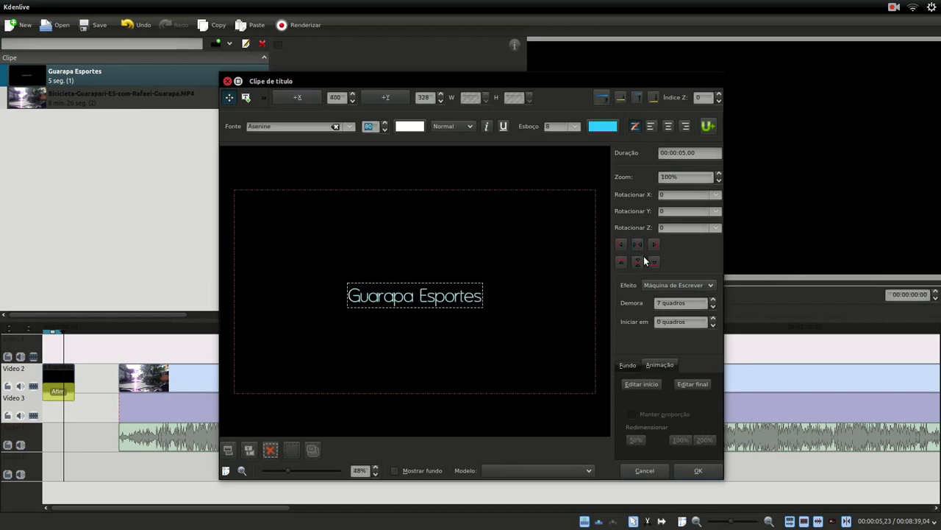
pyautogui.click(638, 263)
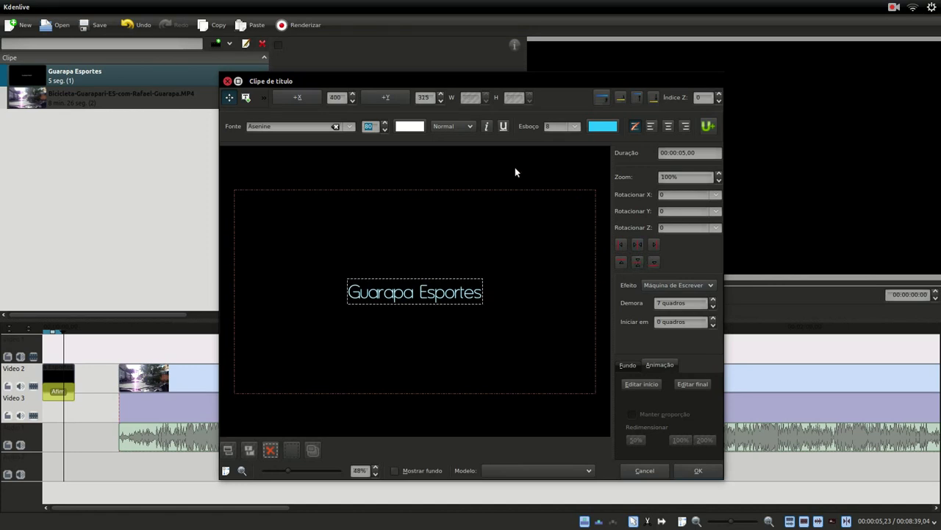
# Try other outline widths on the title text, set the outline to 0, and save the title clip.
pyautogui.click(563, 127)
pyautogui.click(510, 330)
pyautogui.click(597, 127)
pyautogui.click(609, 397)
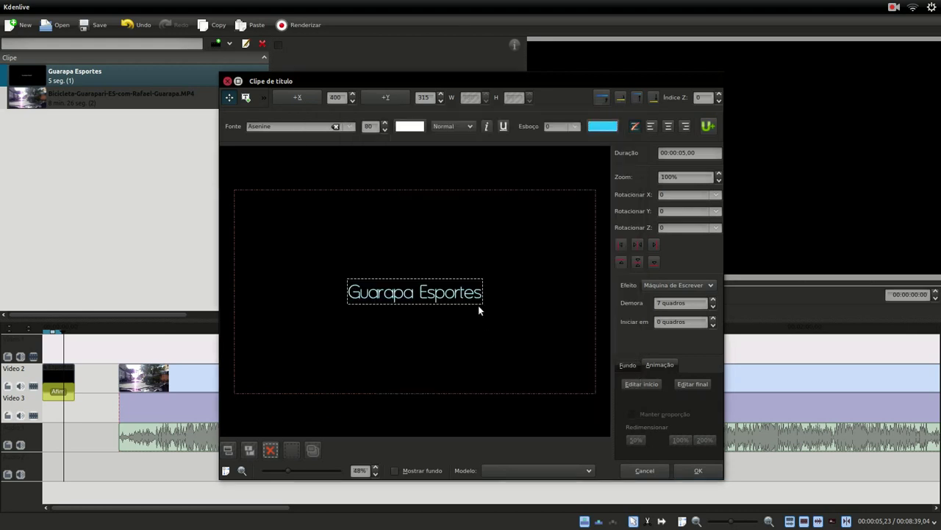
pyautogui.scroll(2, 436, 289)
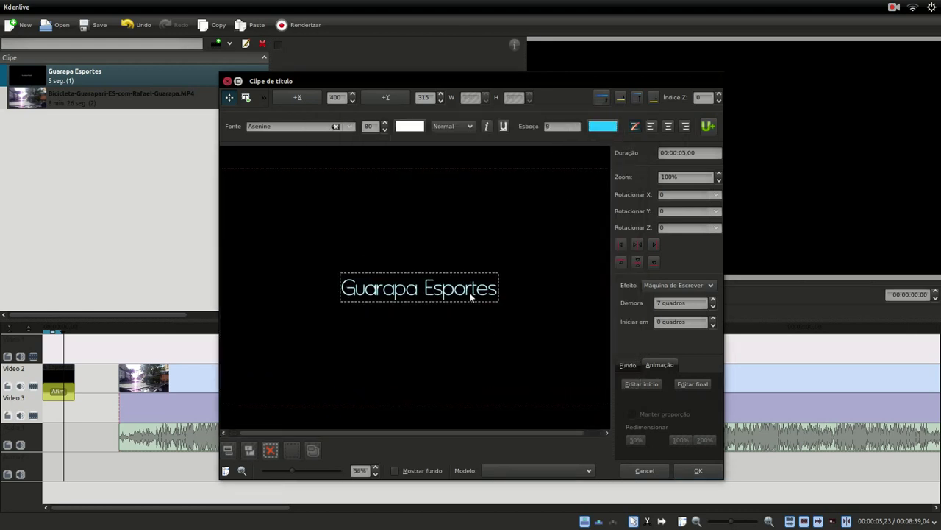
pyautogui.write('0')
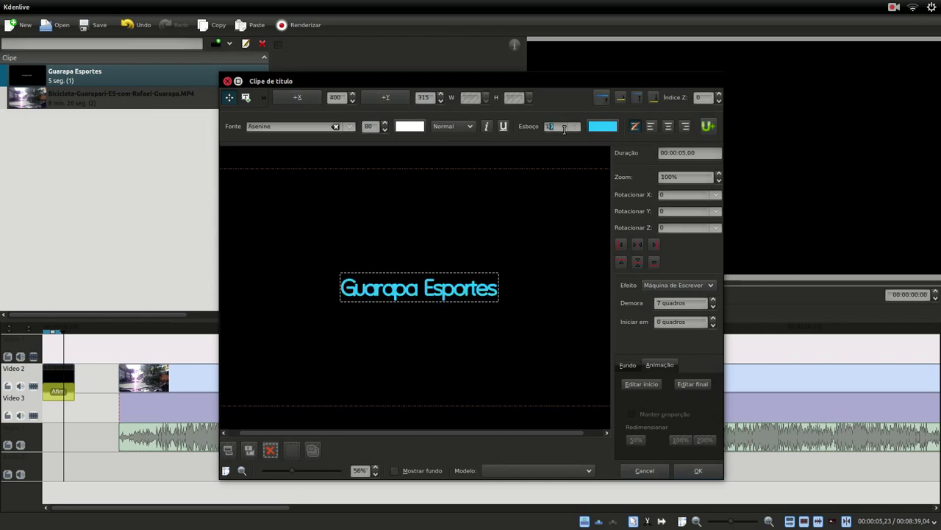
pyautogui.write('1')
pyautogui.doubleClick(565, 128)
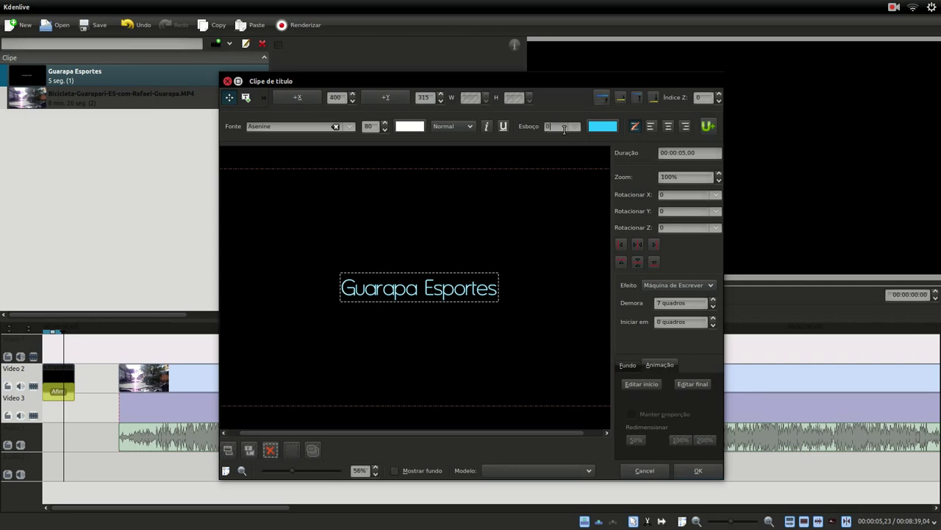
pyautogui.click(562, 143)
pyautogui.click(477, 296)
pyautogui.moveTo(585, 144); pyautogui.dragTo(563, 141)
pyautogui.click(684, 472)
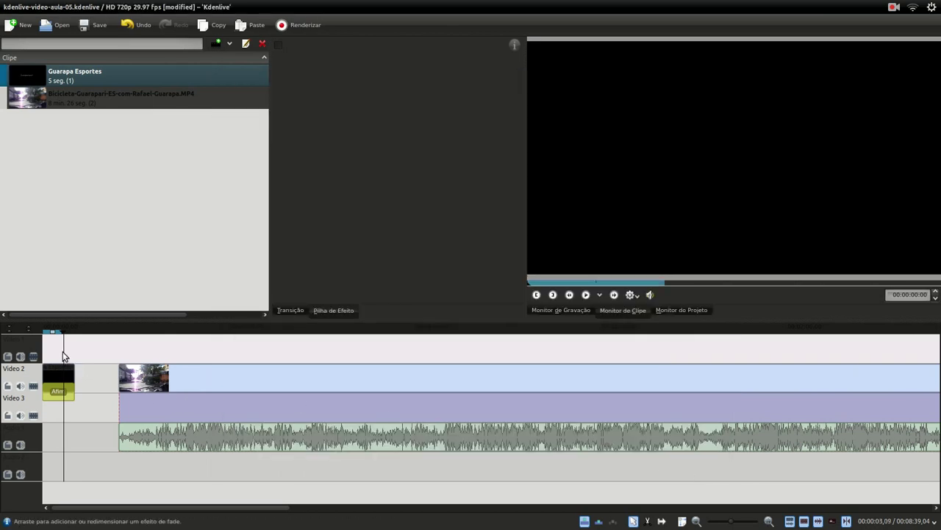
# Play the timeline from the start to preview the restyled title, and save the project.
pyautogui.click(44, 356)
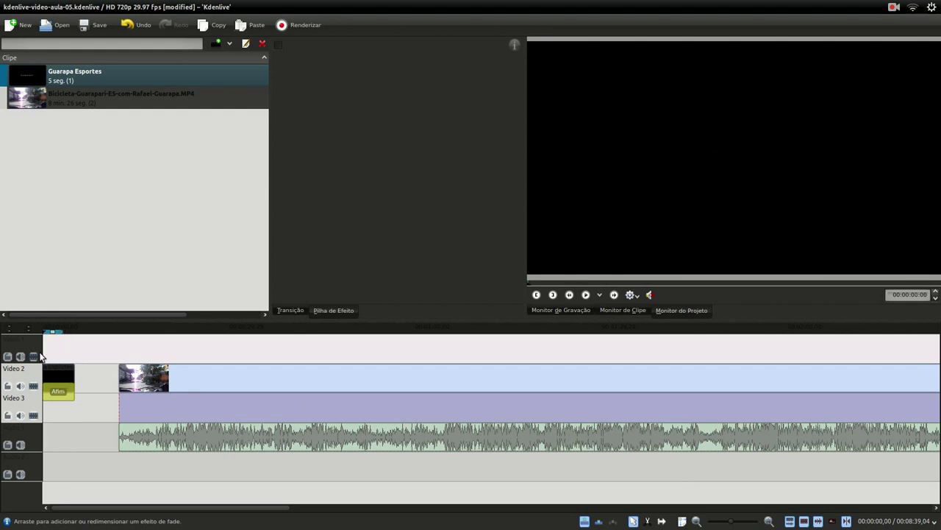
pyautogui.click(586, 294)
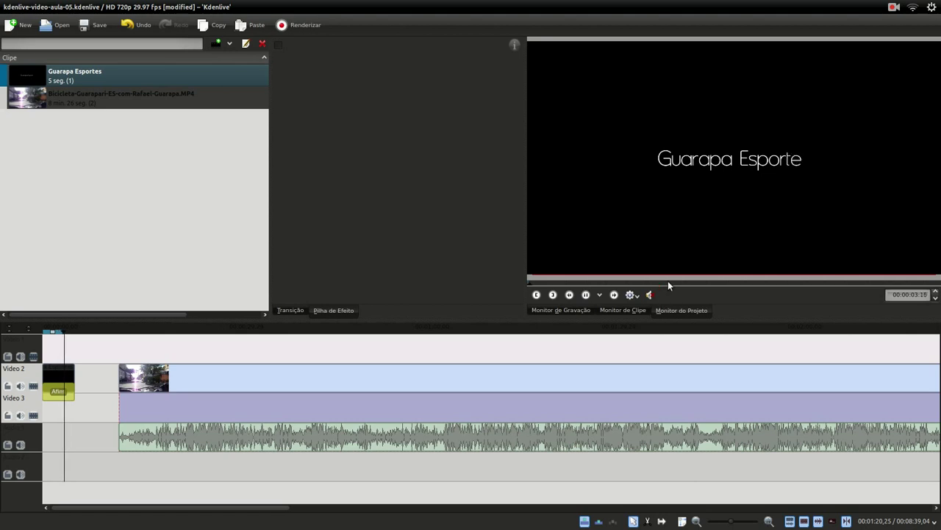
pyautogui.click(586, 295)
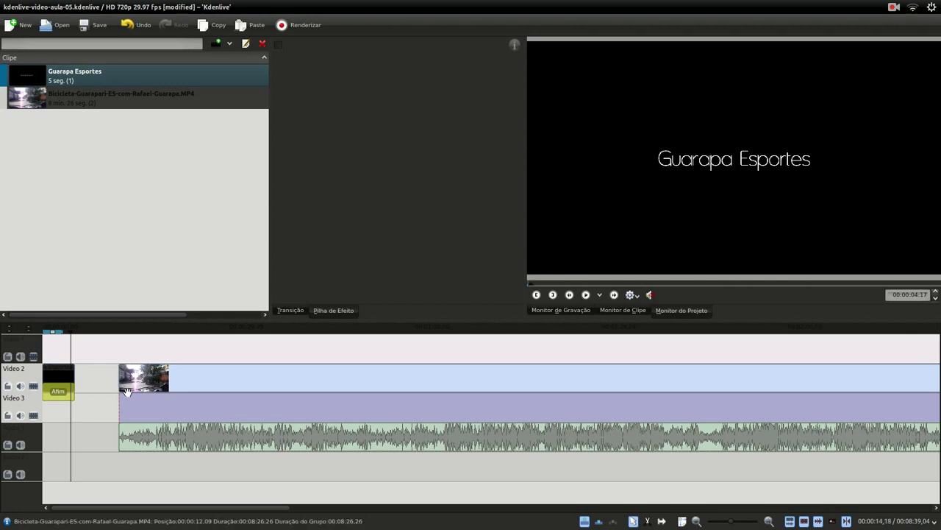
pyautogui.click(94, 26)
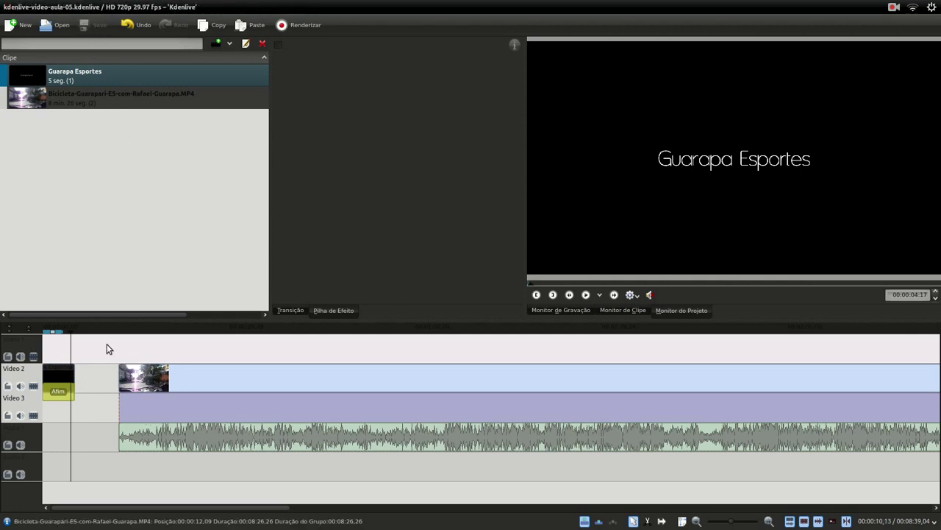
# Move the Guarapa Esportes title clip to the topmost video track, aligned with the start of the bicycle clip.
pyautogui.click(64, 355)
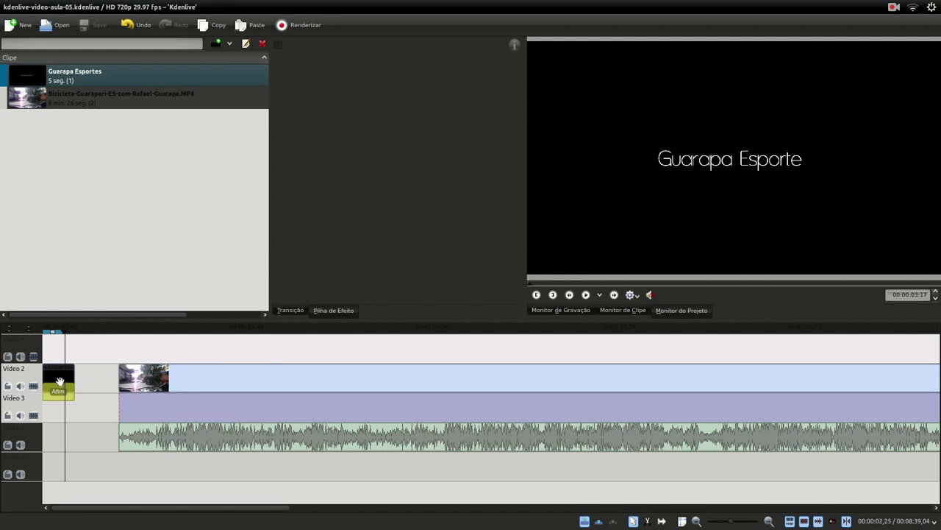
pyautogui.moveTo(64, 383); pyautogui.dragTo(148, 351)
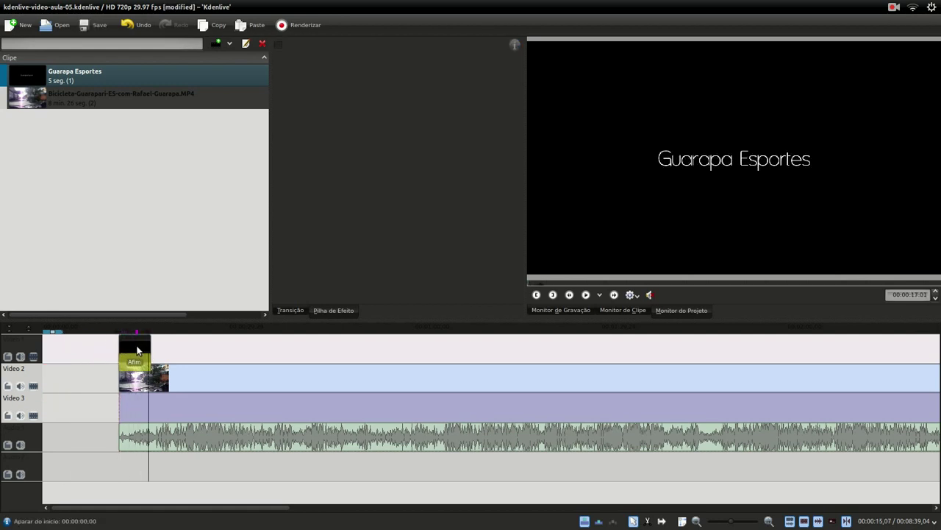
# Edit the Guarapa Esportes title clip's properties, set its background opacity to 0 and save the title.
pyautogui.scroll(5, 664, 246)
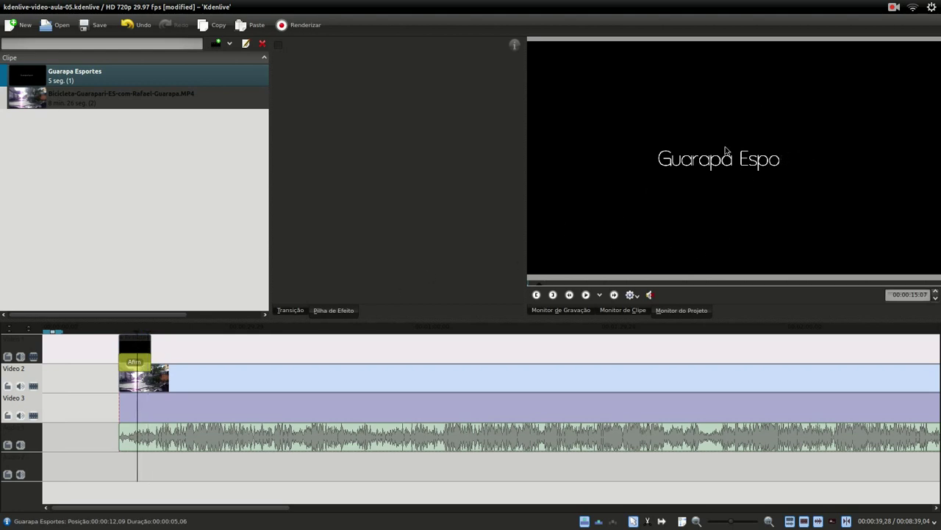
pyautogui.click(144, 344)
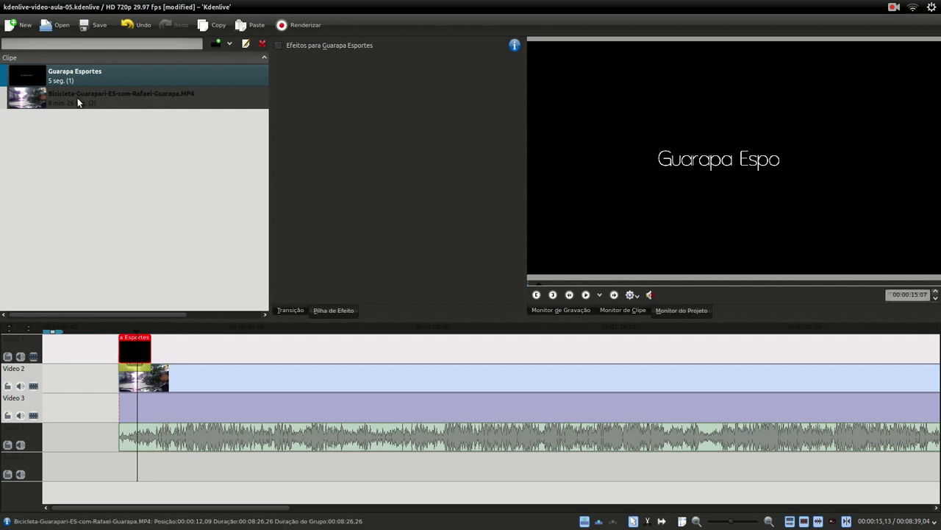
pyautogui.rightClick(71, 78)
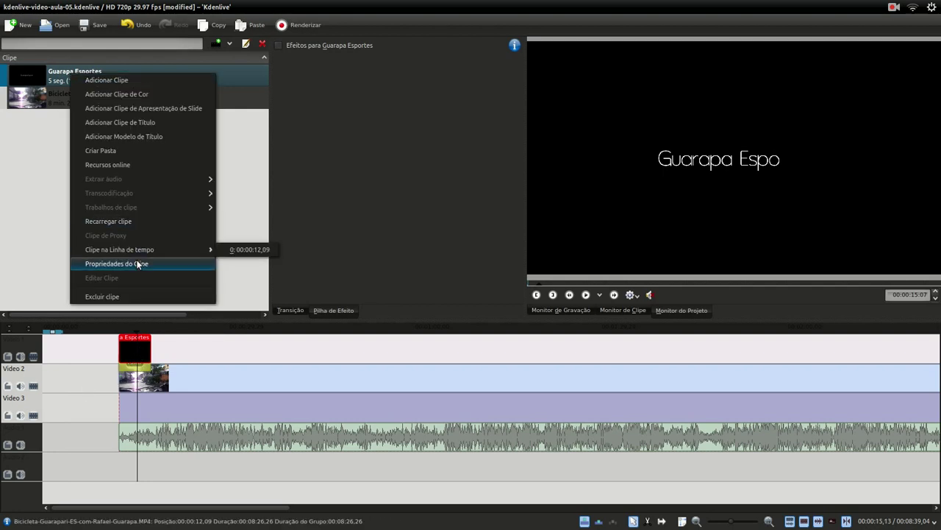
pyautogui.click(137, 263)
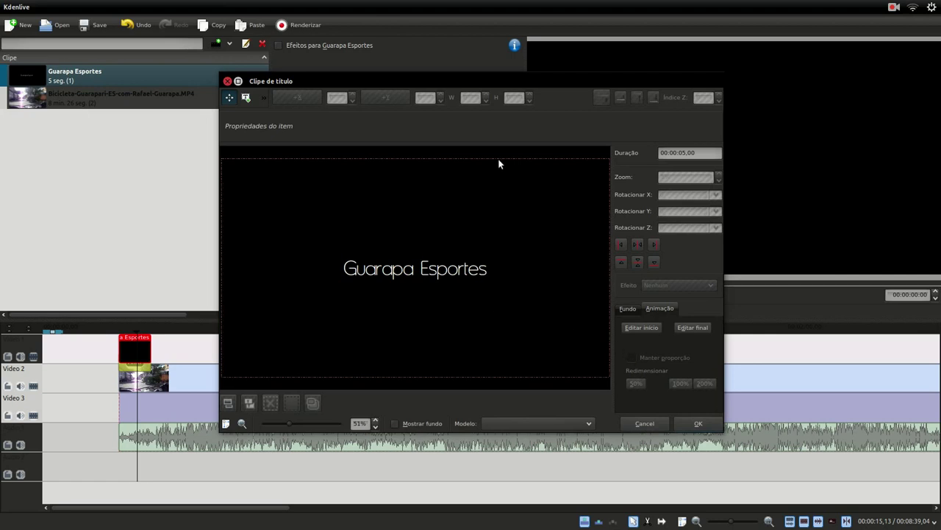
pyautogui.click(627, 308)
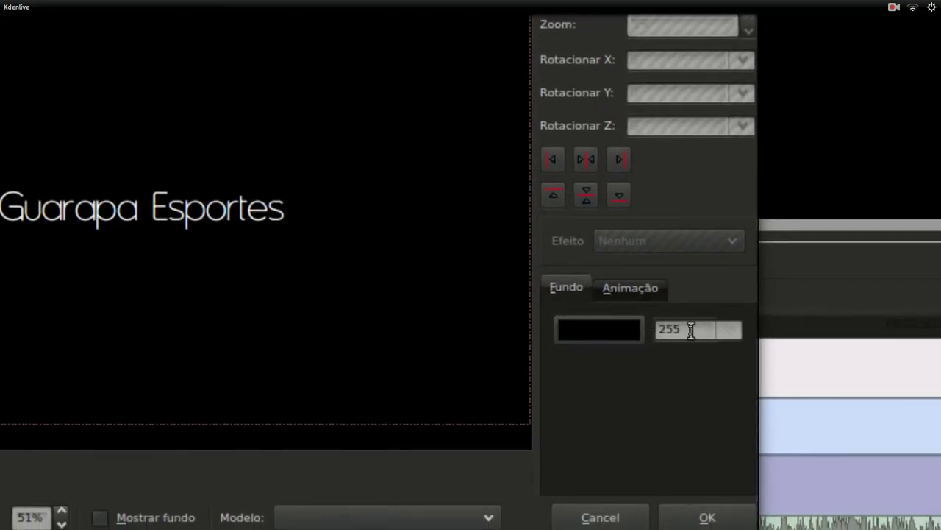
pyautogui.click(728, 329)
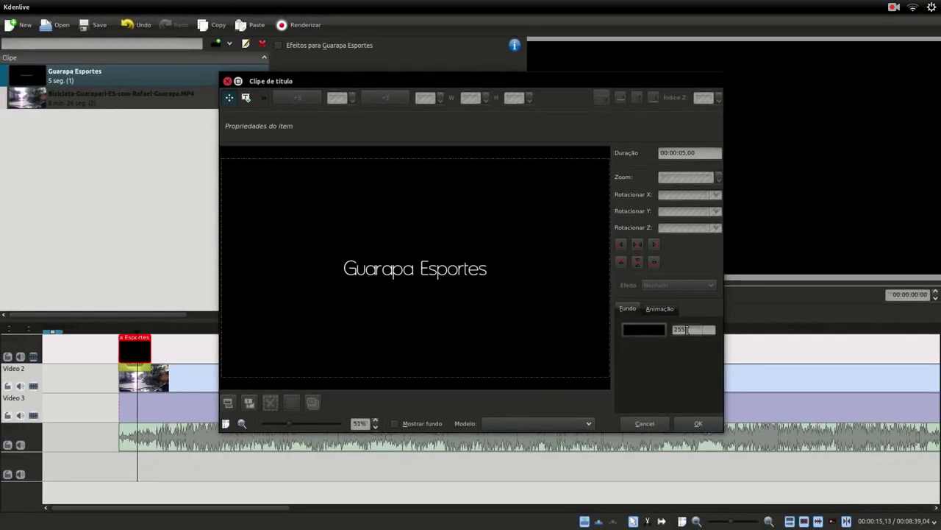
pyautogui.click(708, 330)
pyautogui.moveTo(702, 343); pyautogui.dragTo(637, 350)
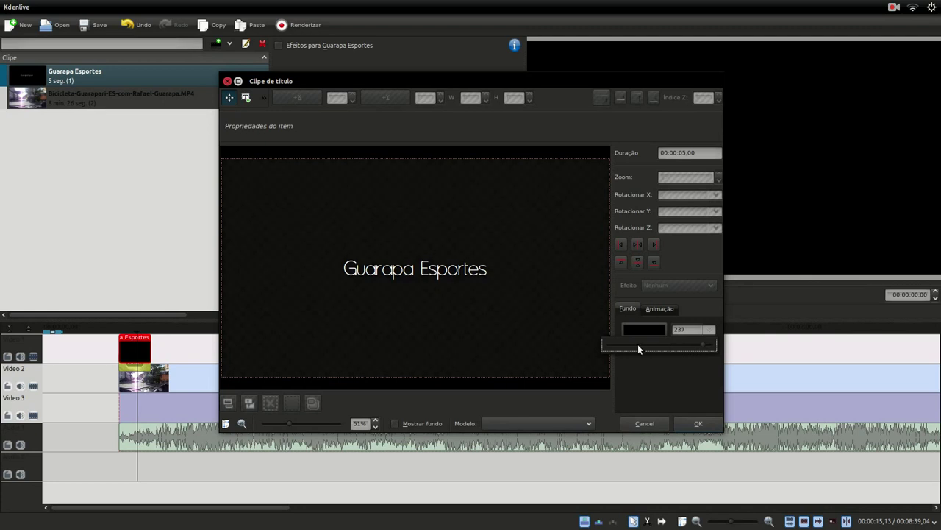
pyautogui.moveTo(699, 349); pyautogui.dragTo(605, 344)
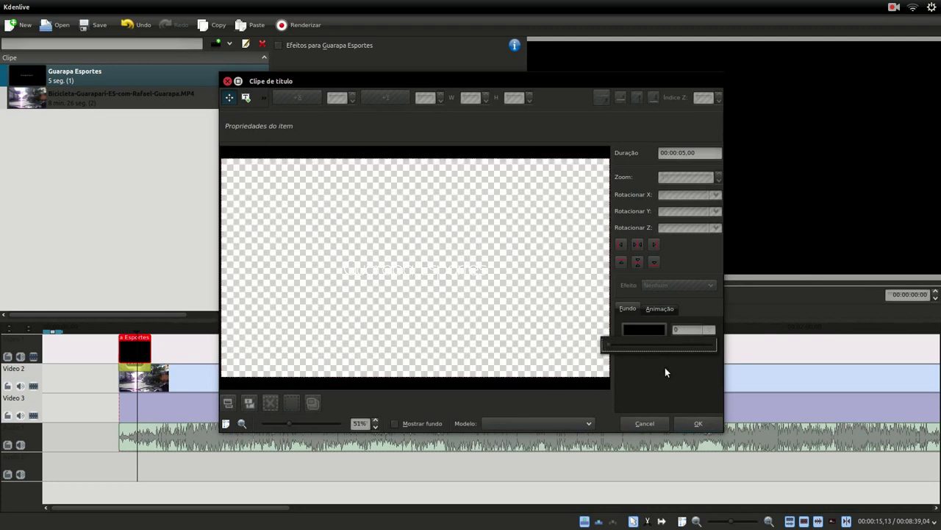
pyautogui.click(695, 423)
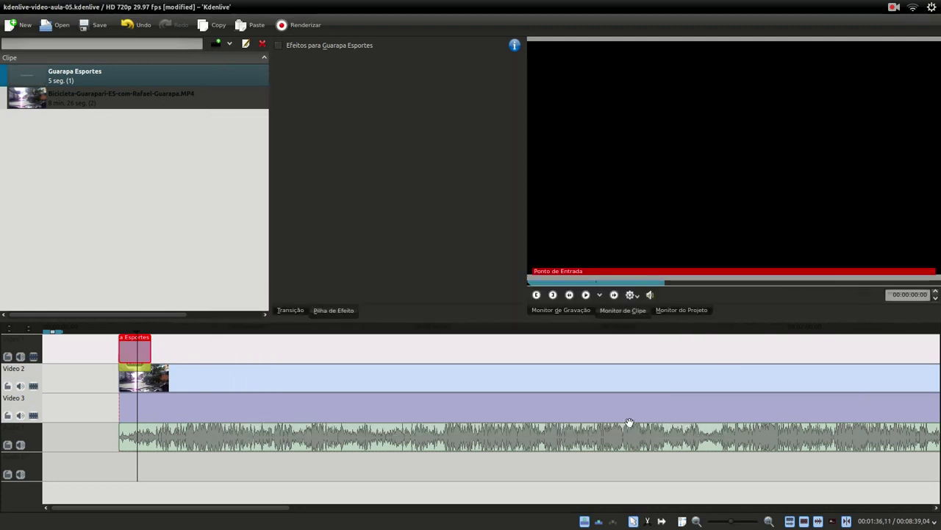
# Play the start of the bicycle clip to preview the transparent title over it, and save the project.
pyautogui.click(114, 358)
pyautogui.press('space')
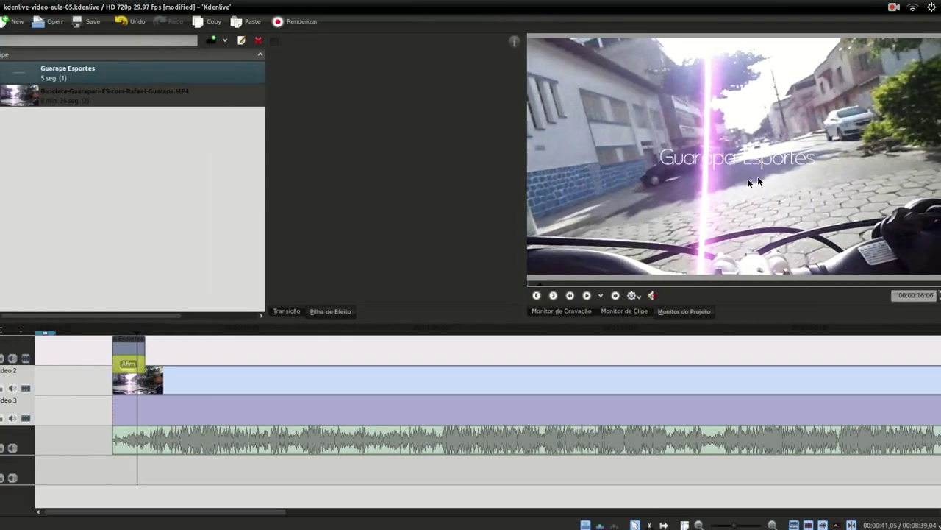
pyautogui.click(120, 354)
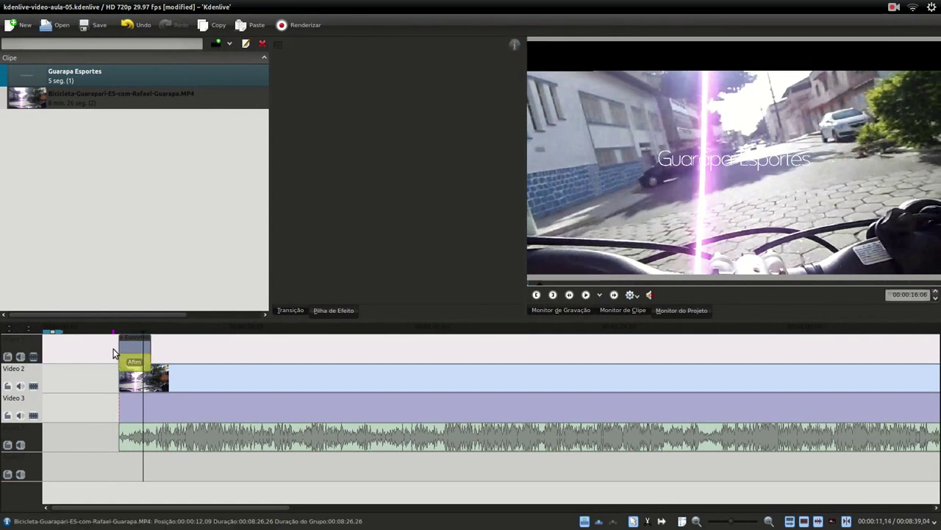
pyautogui.click(103, 26)
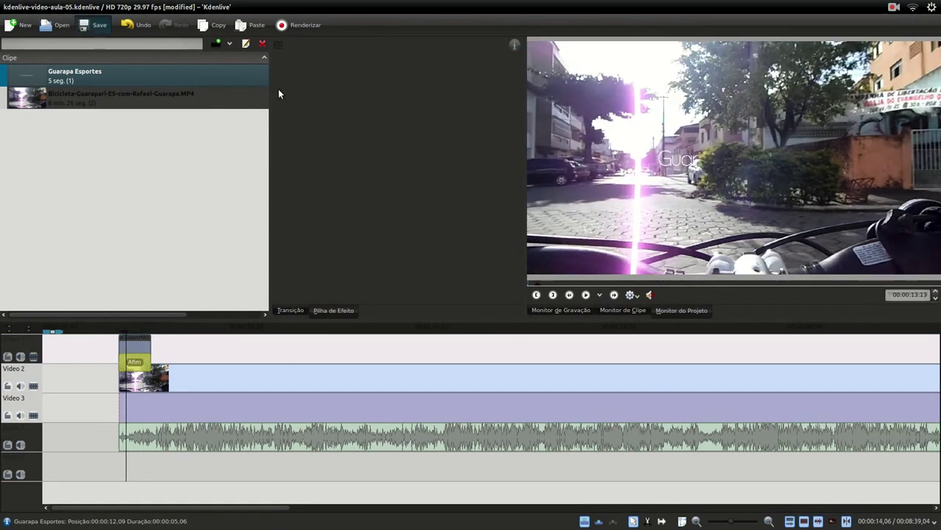
pyautogui.click(587, 294)
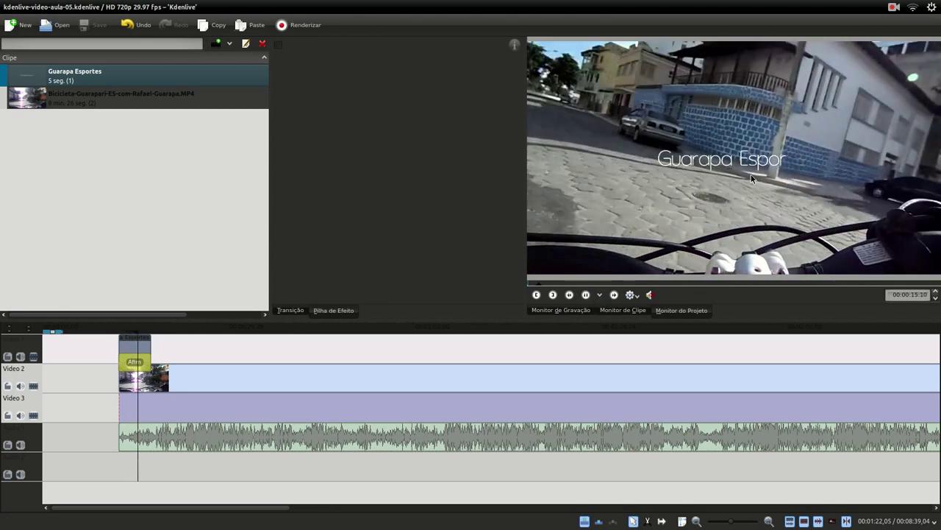
pyautogui.click(585, 294)
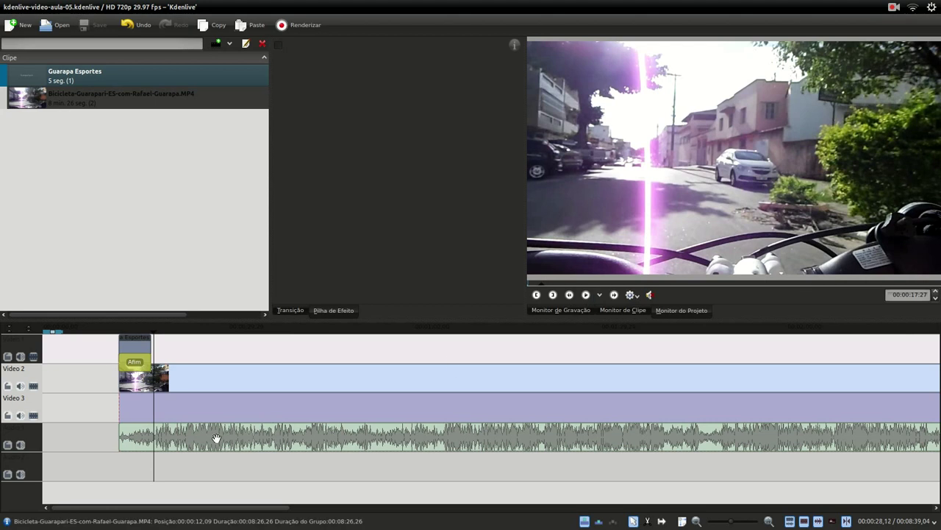
# Try to extend the Afim transition past the end of the title clip, and undo the change.
pyautogui.click(147, 361)
pyautogui.moveTo(169, 357); pyautogui.dragTo(208, 357)
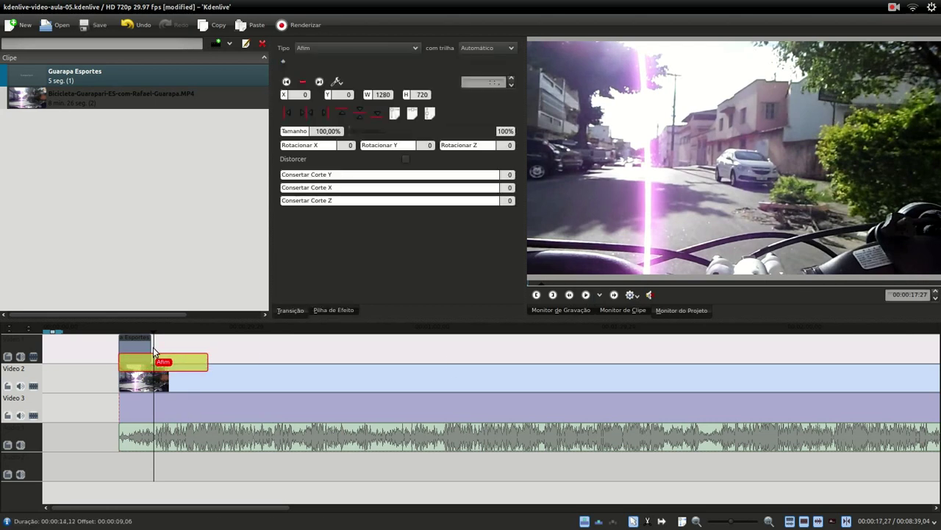
pyautogui.hotkey('ctrl', 'z')
# Lengthen the Guarapa Esportes title clip by extending its end over the bicycle clip, and preview it from its start.
pyautogui.moveTo(151, 348); pyautogui.dragTo(255, 349)
pyautogui.click(118, 344)
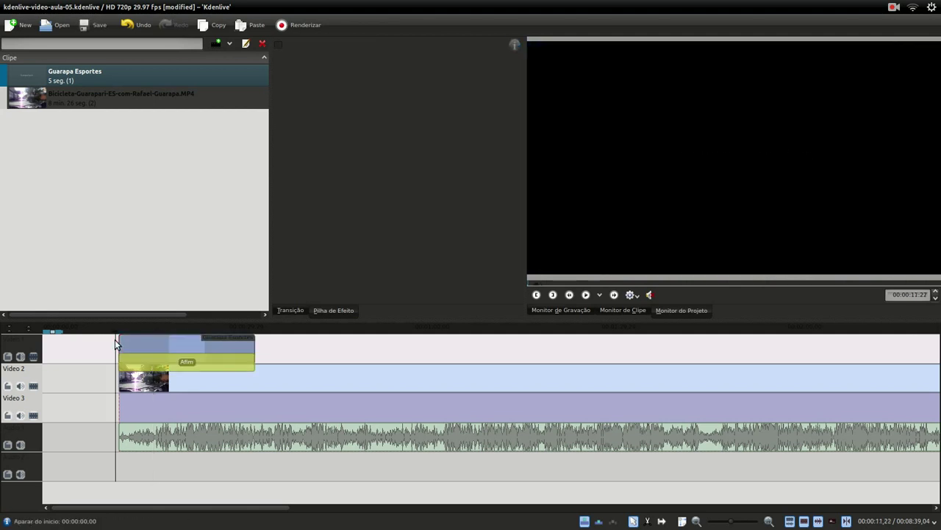
pyautogui.click(586, 295)
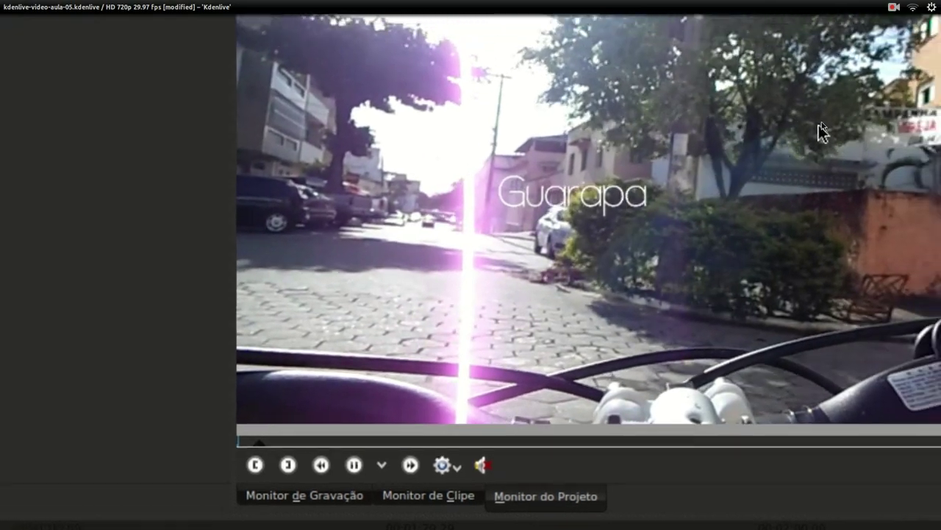